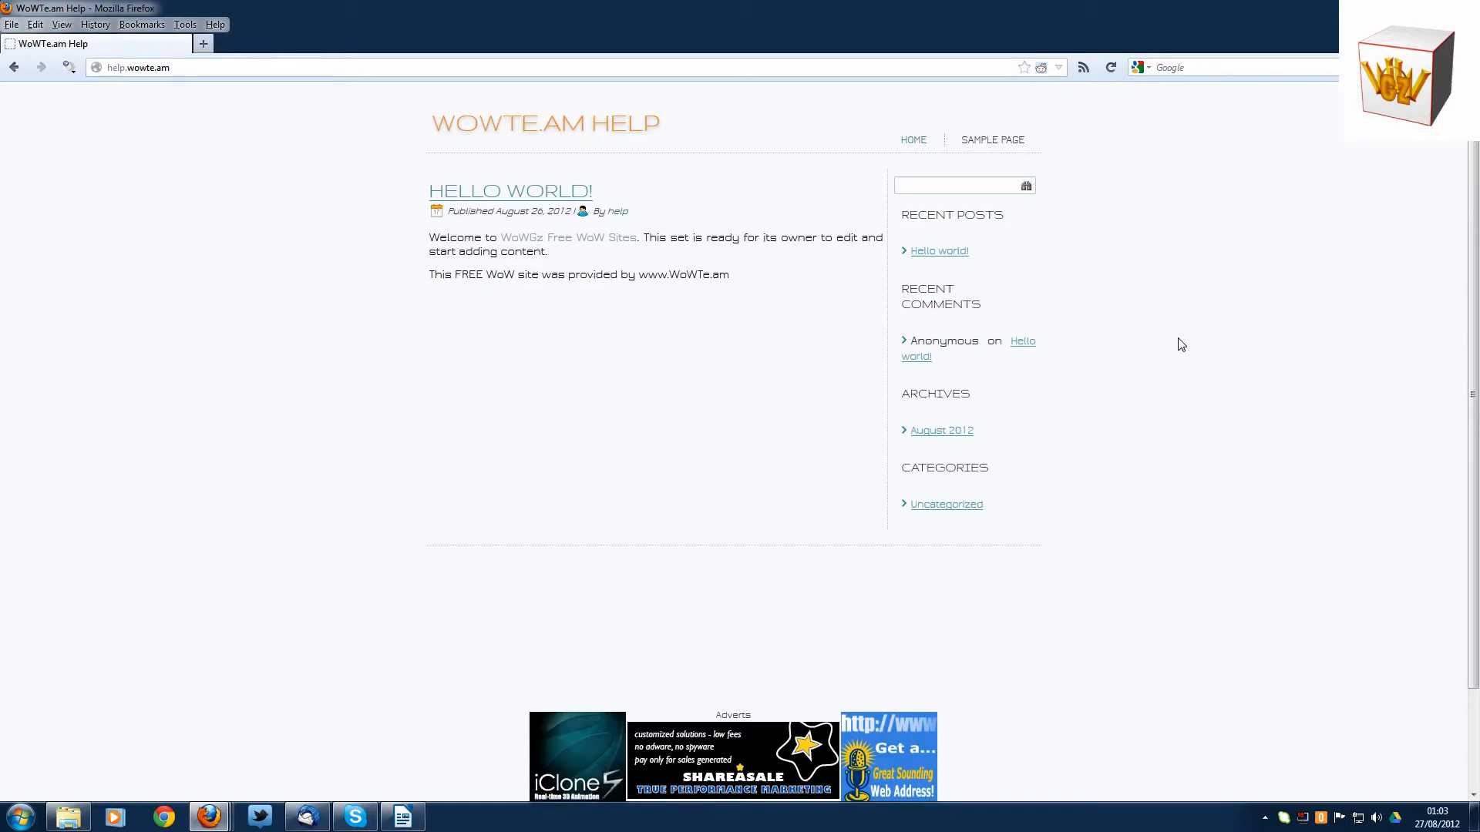
- Open help.wowte.am/wp-login.php and log in to the site with the prefilled credentials
{"action": "scroll", "coordinate": [1181, 345], "scroll_direction": "down", "scroll_amount": 3}
{"action": "scroll", "coordinate": [1182, 344], "scroll_direction": "up", "scroll_amount": 3}
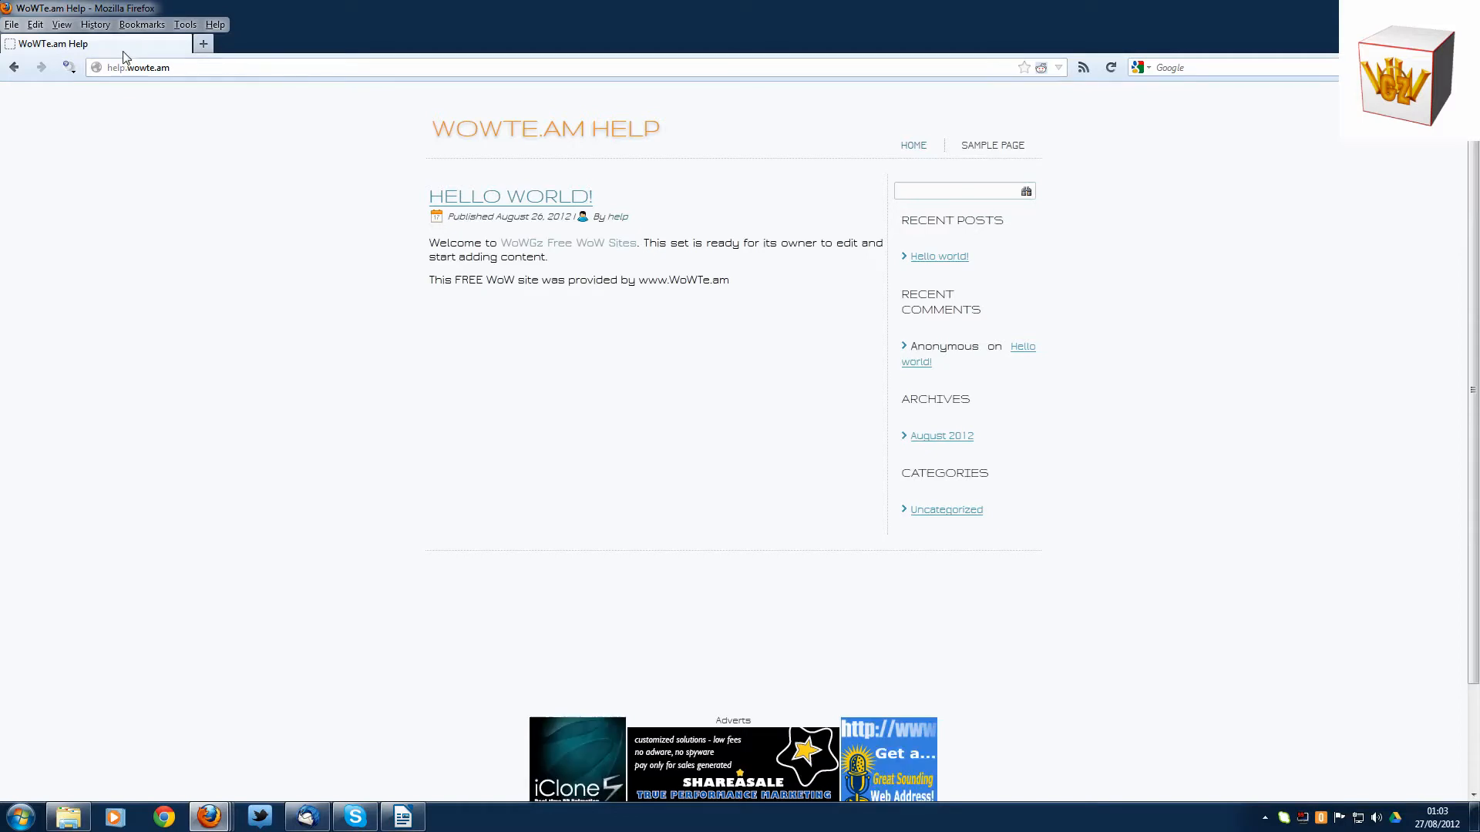
{"action": "left_click", "coordinate": [171, 68]}
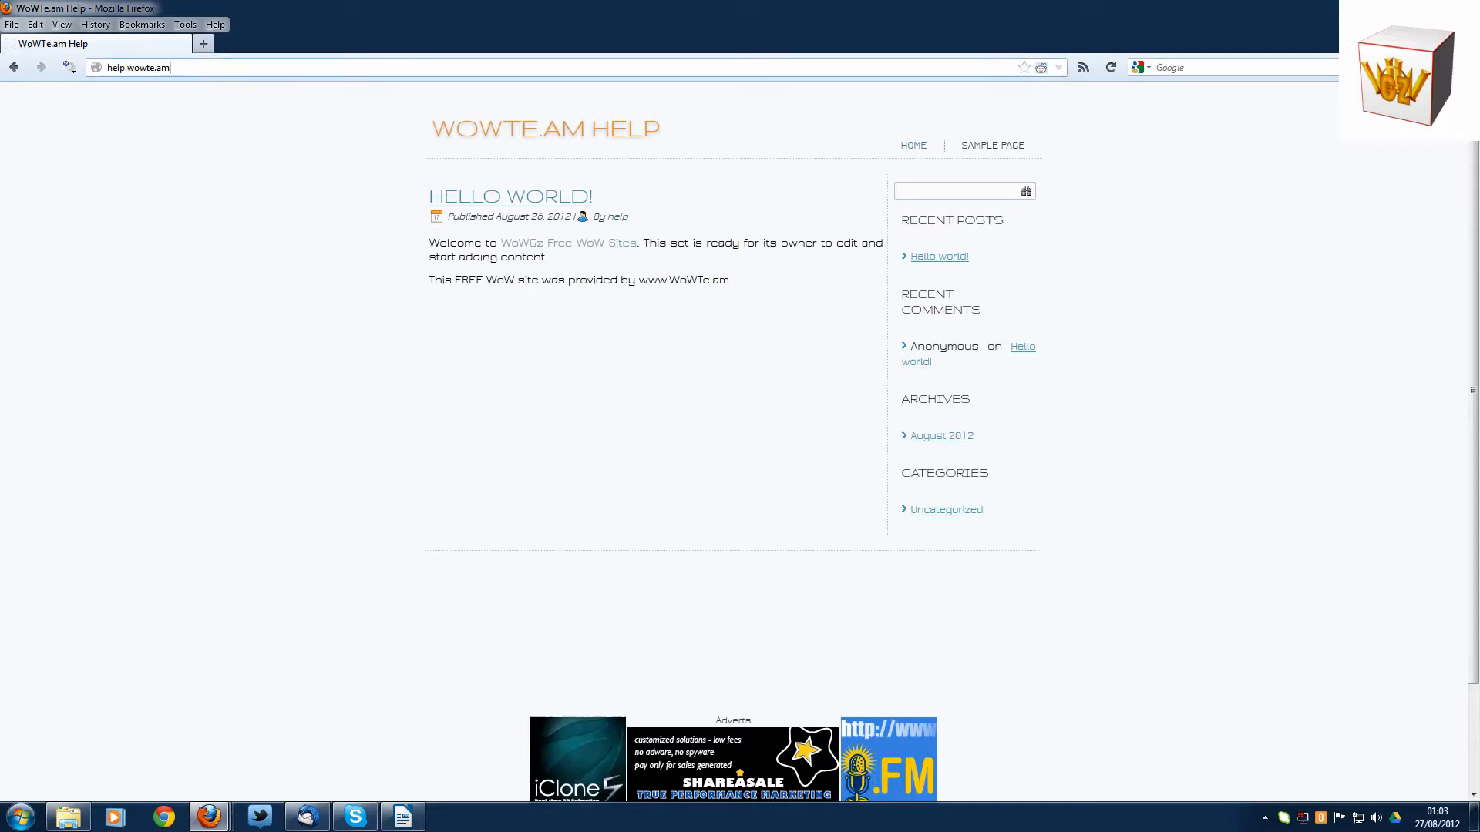
{"action": "left_click", "coordinate": [171, 68]}
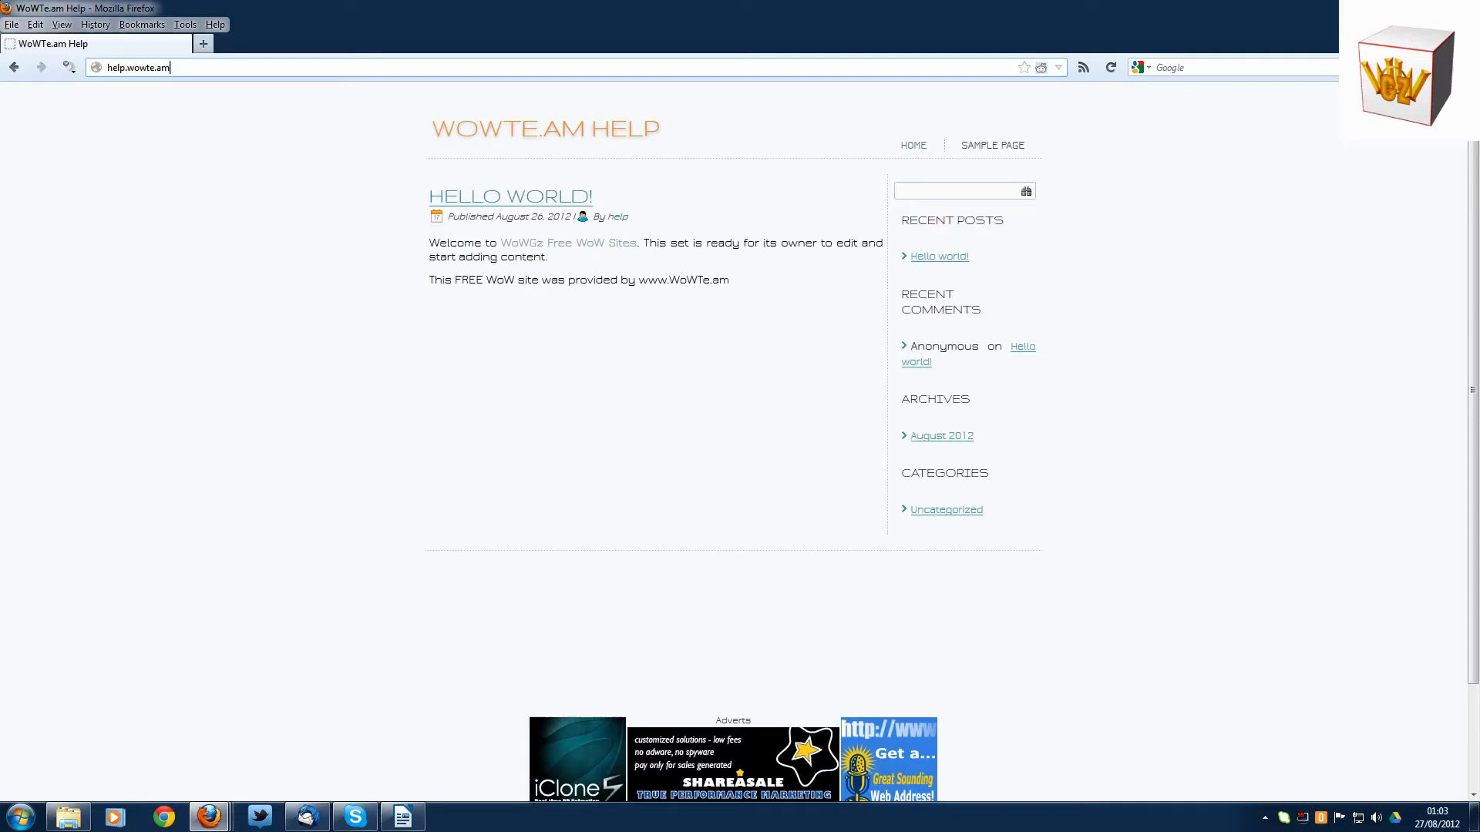
{"action": "type", "text": "/"}
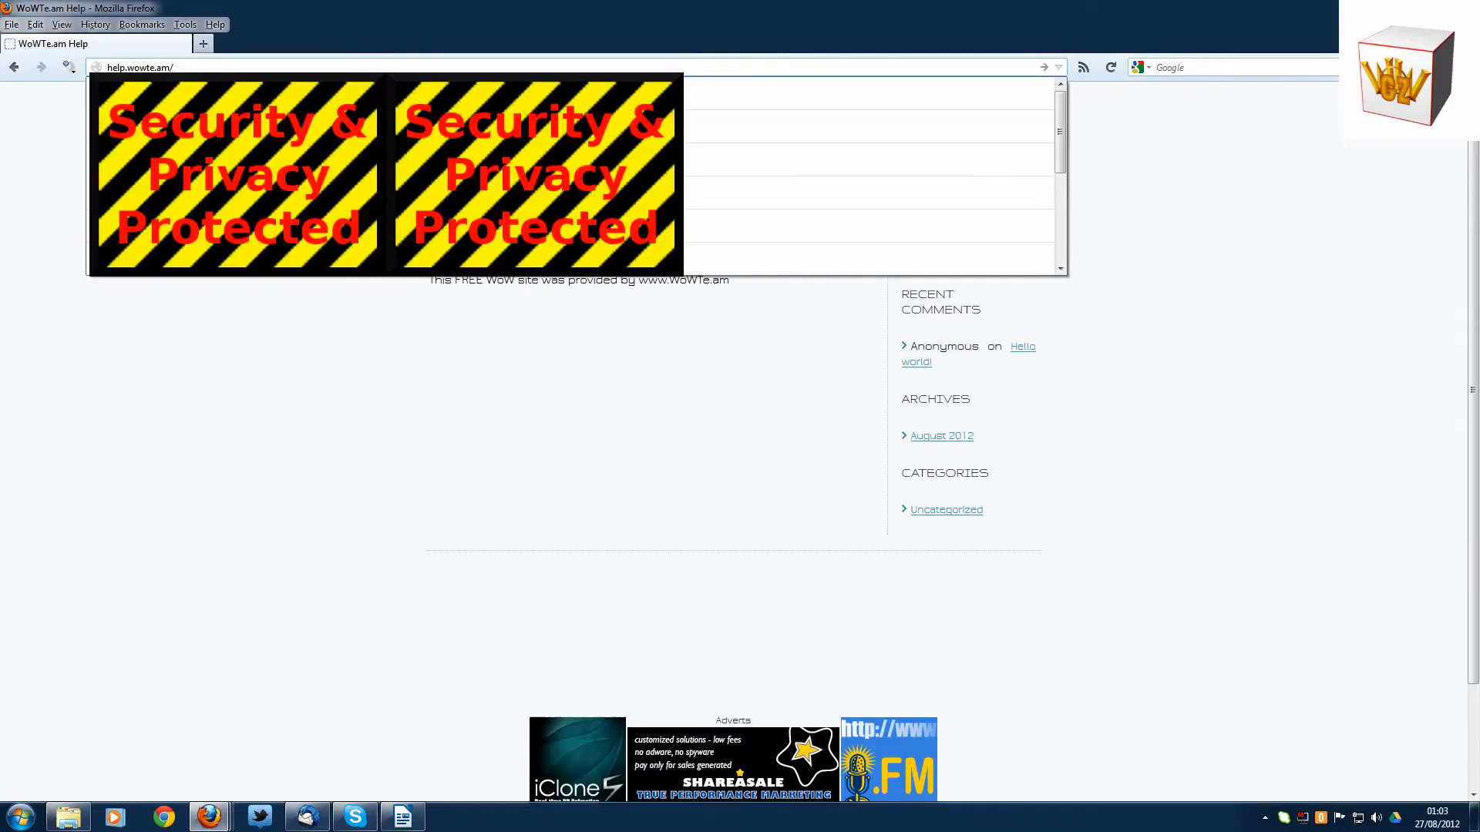
{"action": "type", "text": "wp-"}
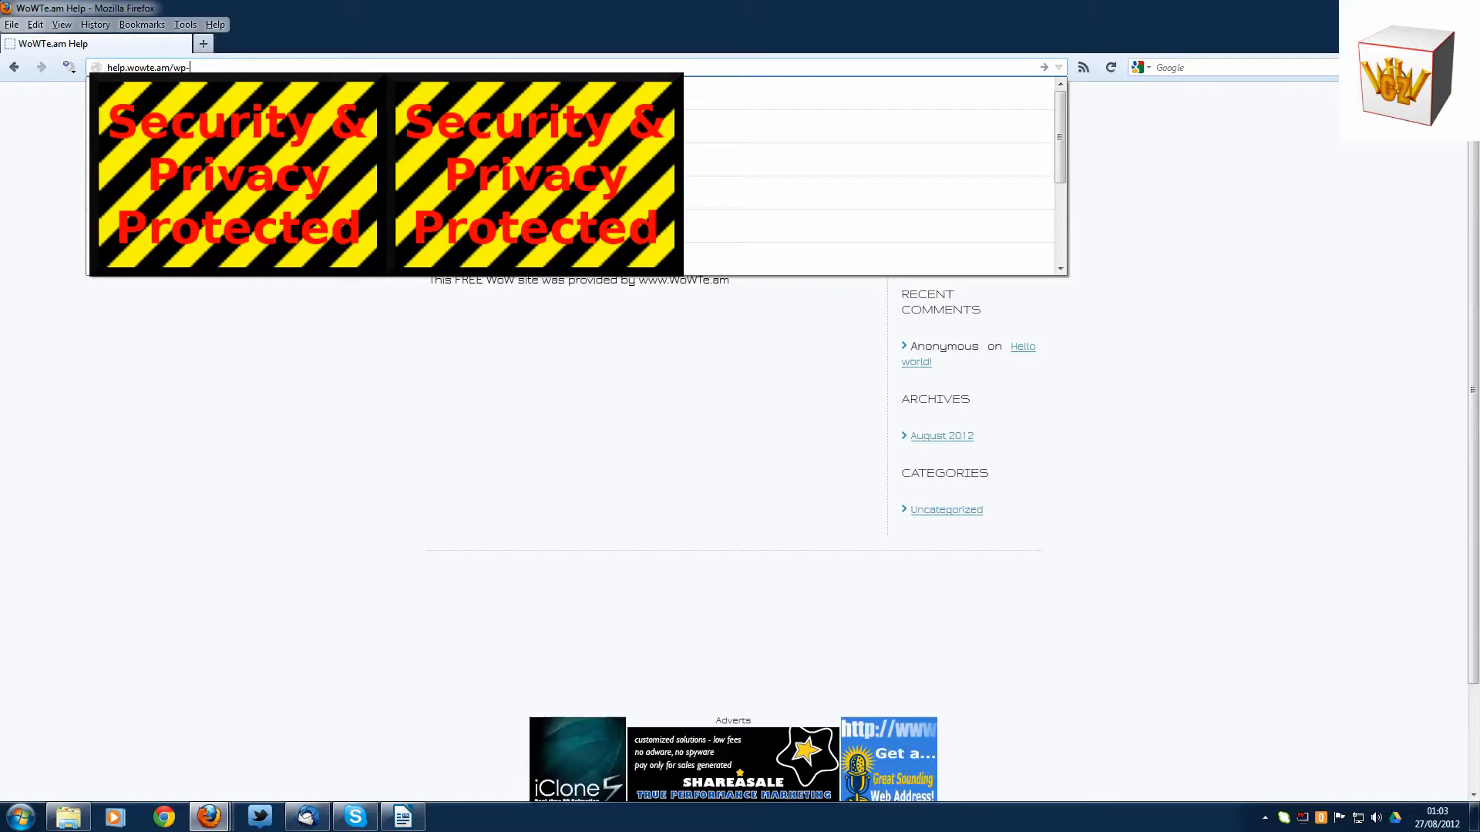
{"action": "type", "text": "l"}
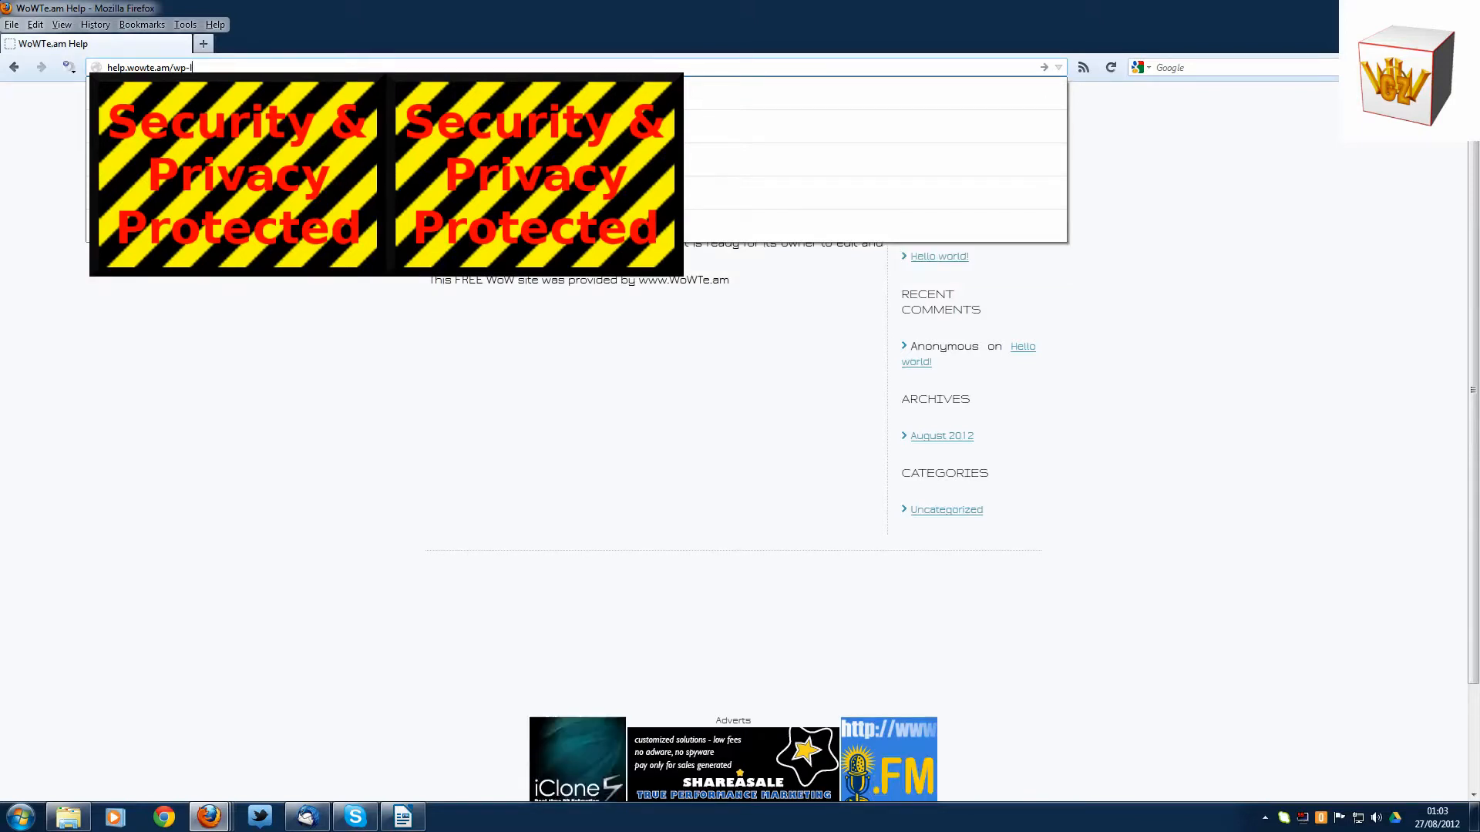
{"action": "type", "text": "o"}
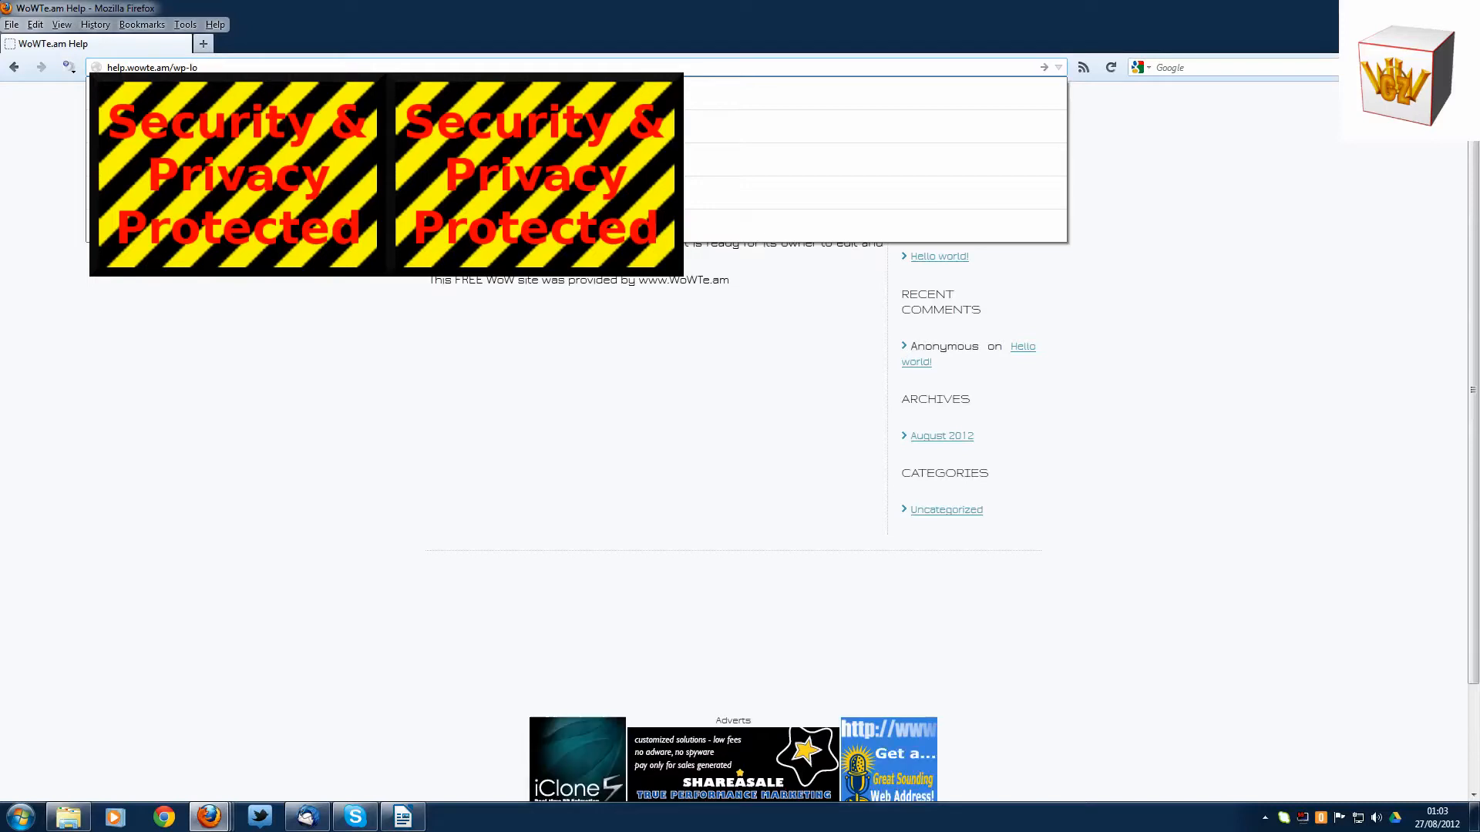
{"action": "type", "text": "gi"}
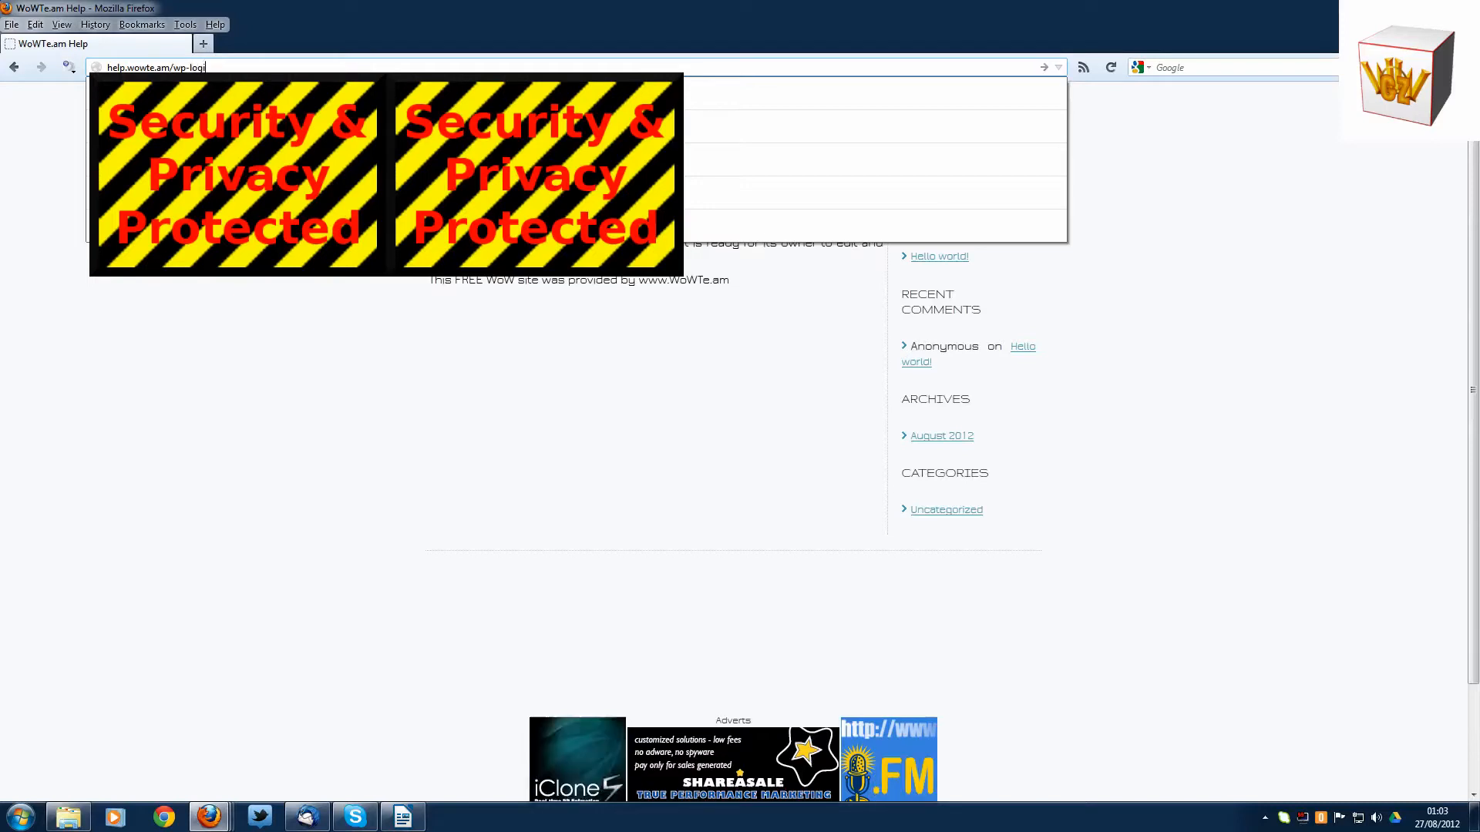
{"action": "type", "text": "n.php"}
{"action": "key", "text": "Return"}
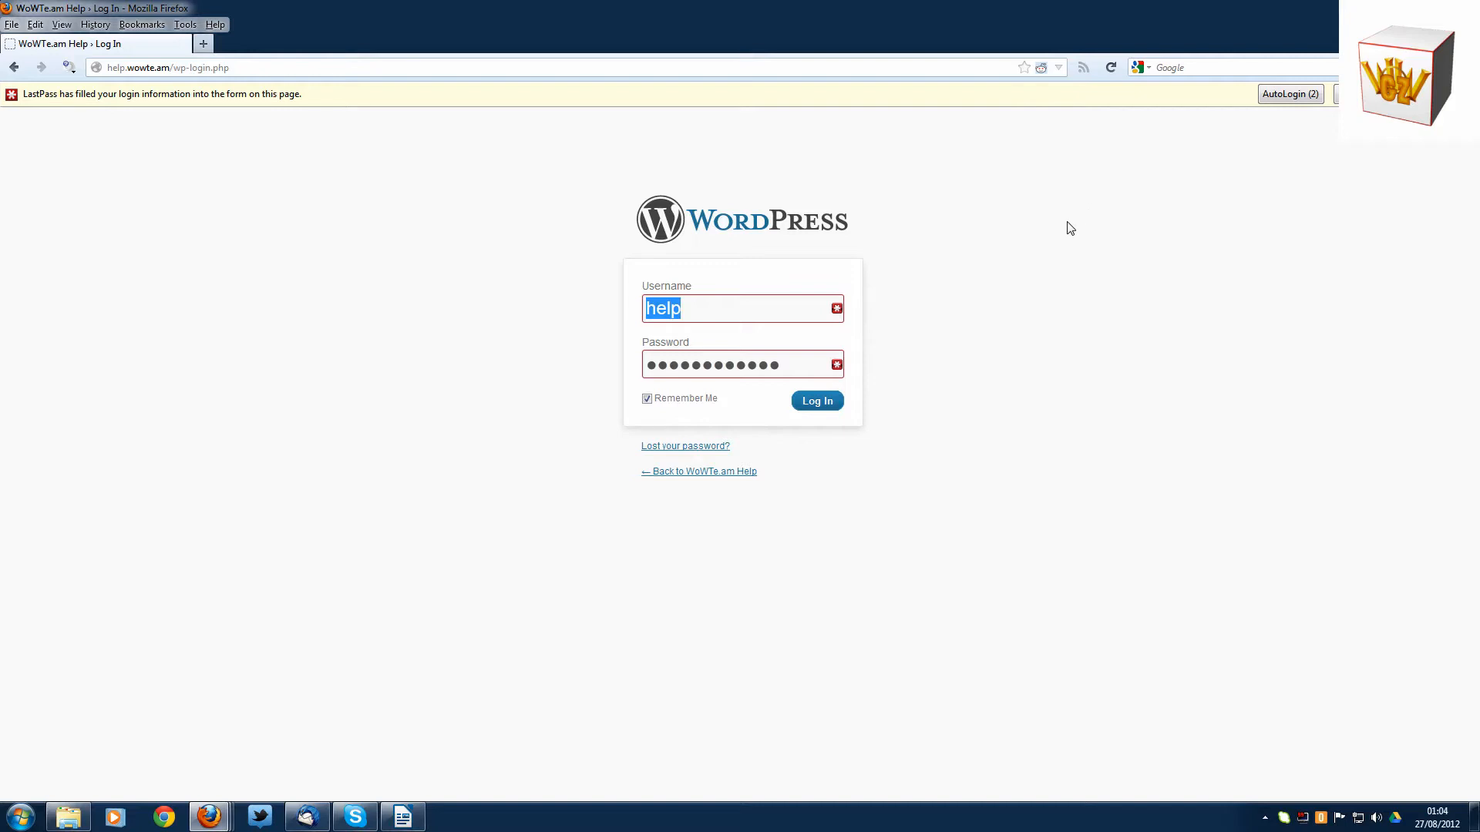
{"action": "left_click", "coordinate": [815, 404]}
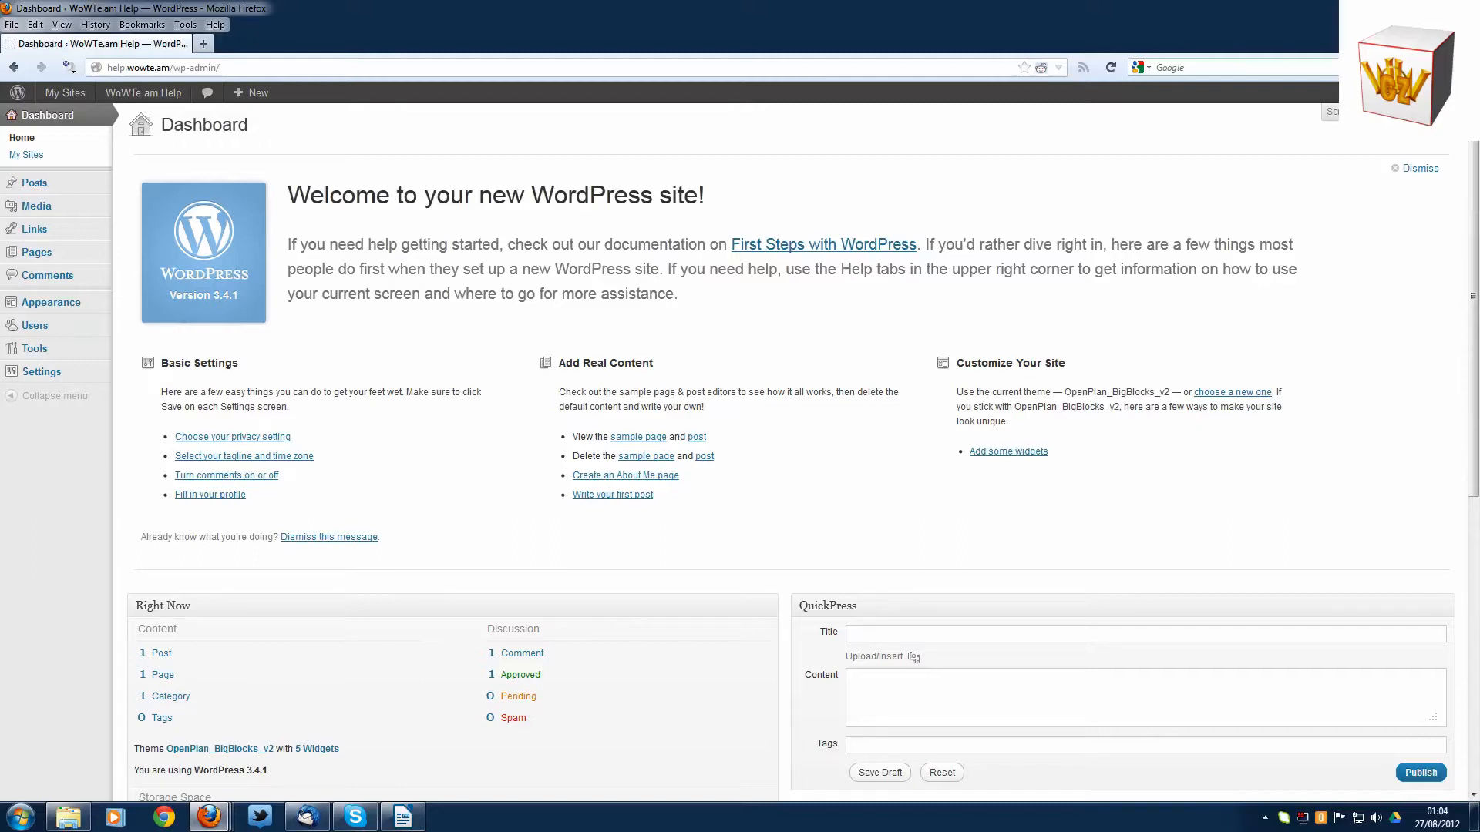
- Save the privacy settings with search engines allowed to index the site, and return to the dashboard
{"action": "left_click", "coordinate": [254, 441]}
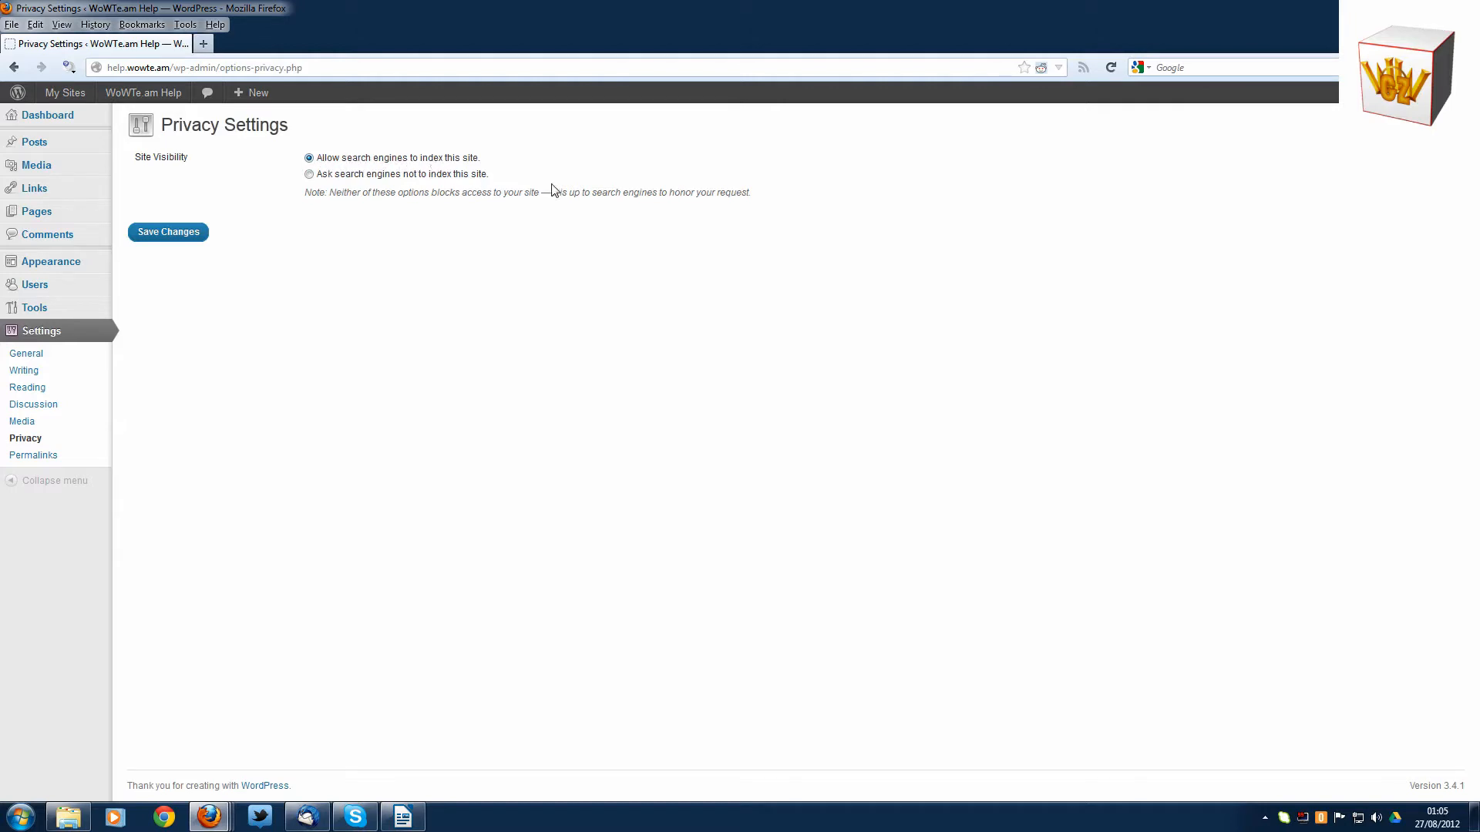
{"action": "left_click", "coordinate": [178, 238]}
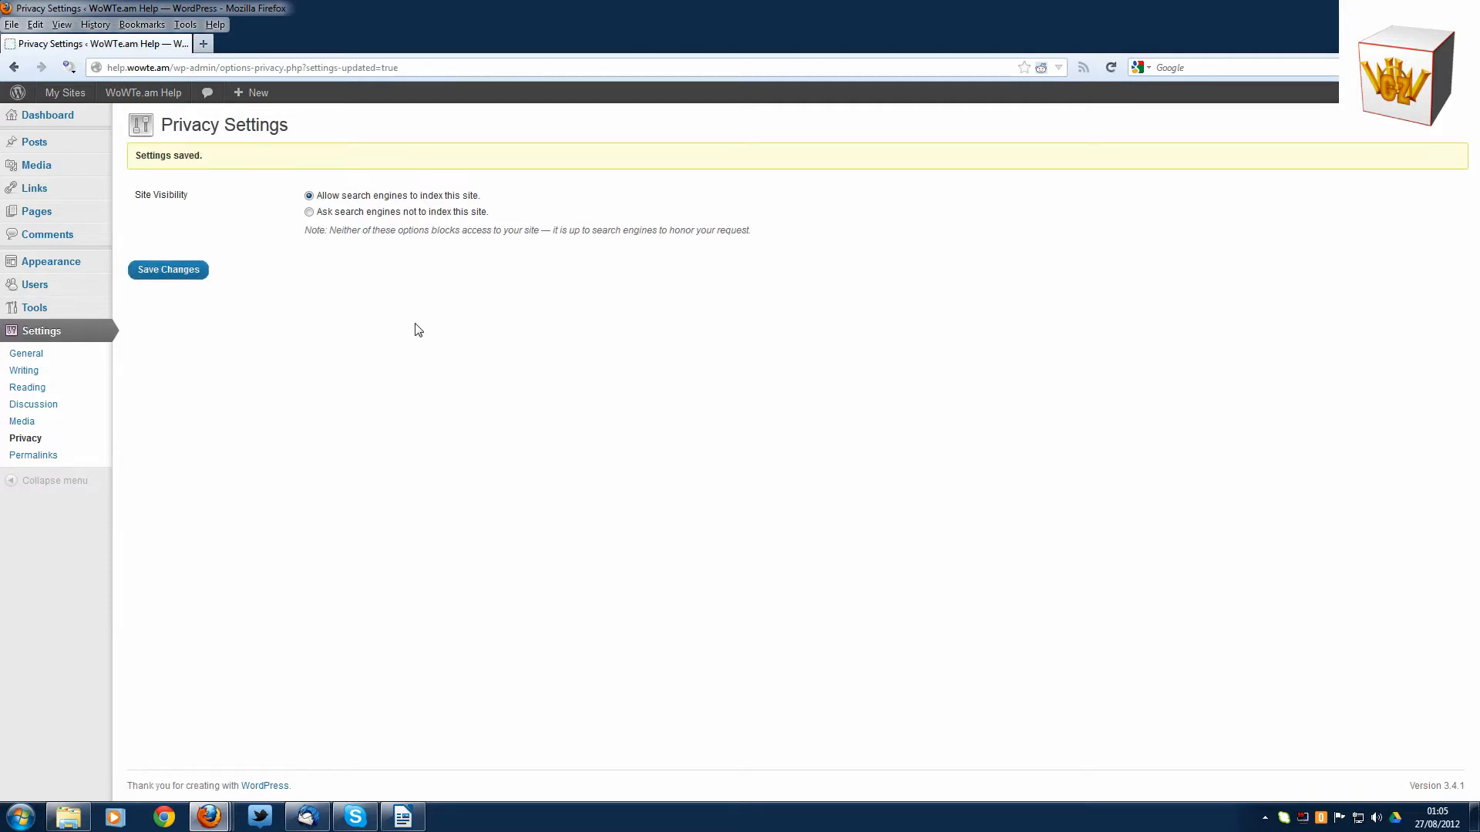
{"action": "mouse_move", "coordinate": [56, 92]}
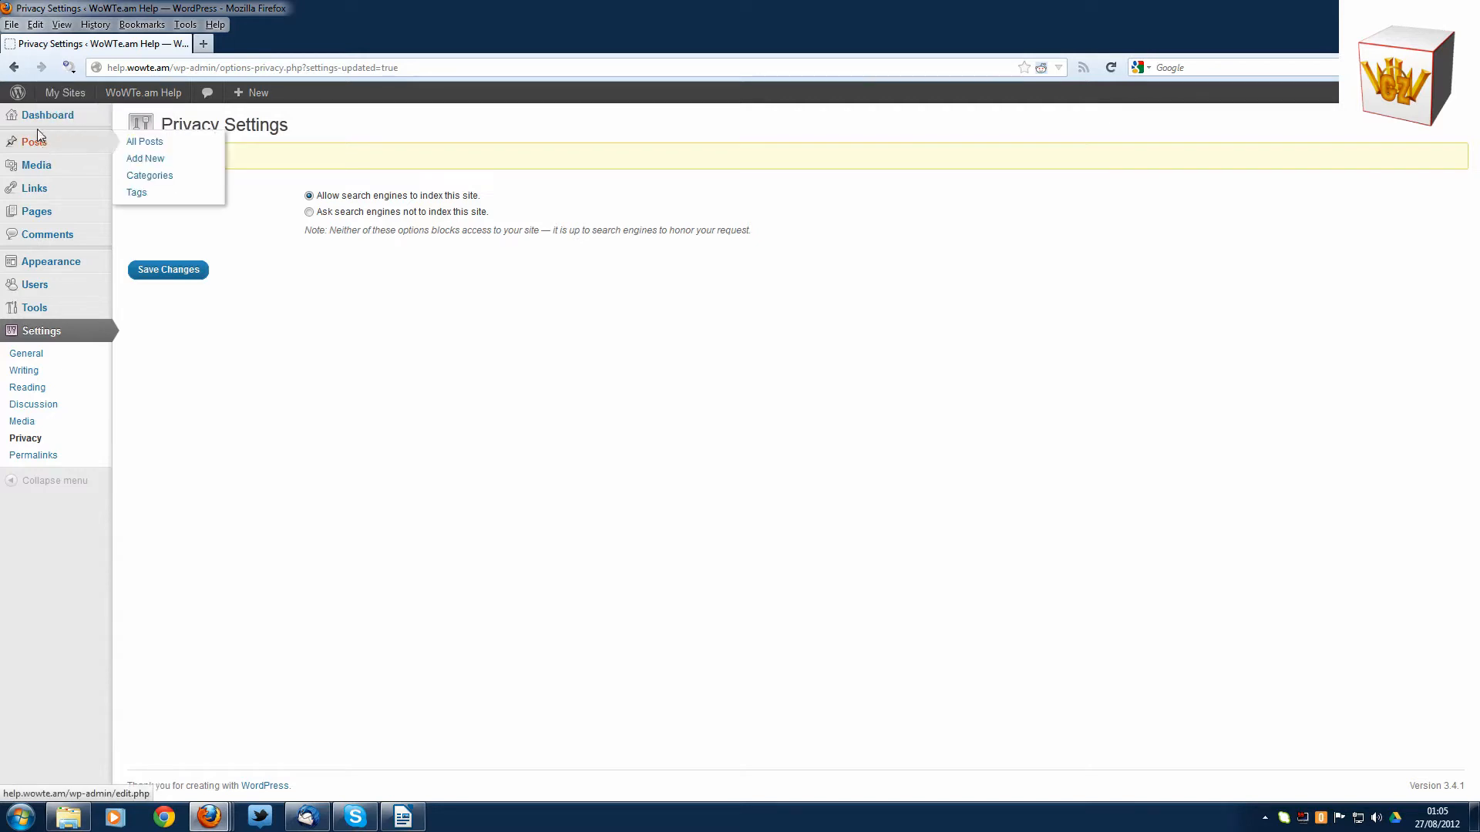
{"action": "left_click", "coordinate": [40, 121]}
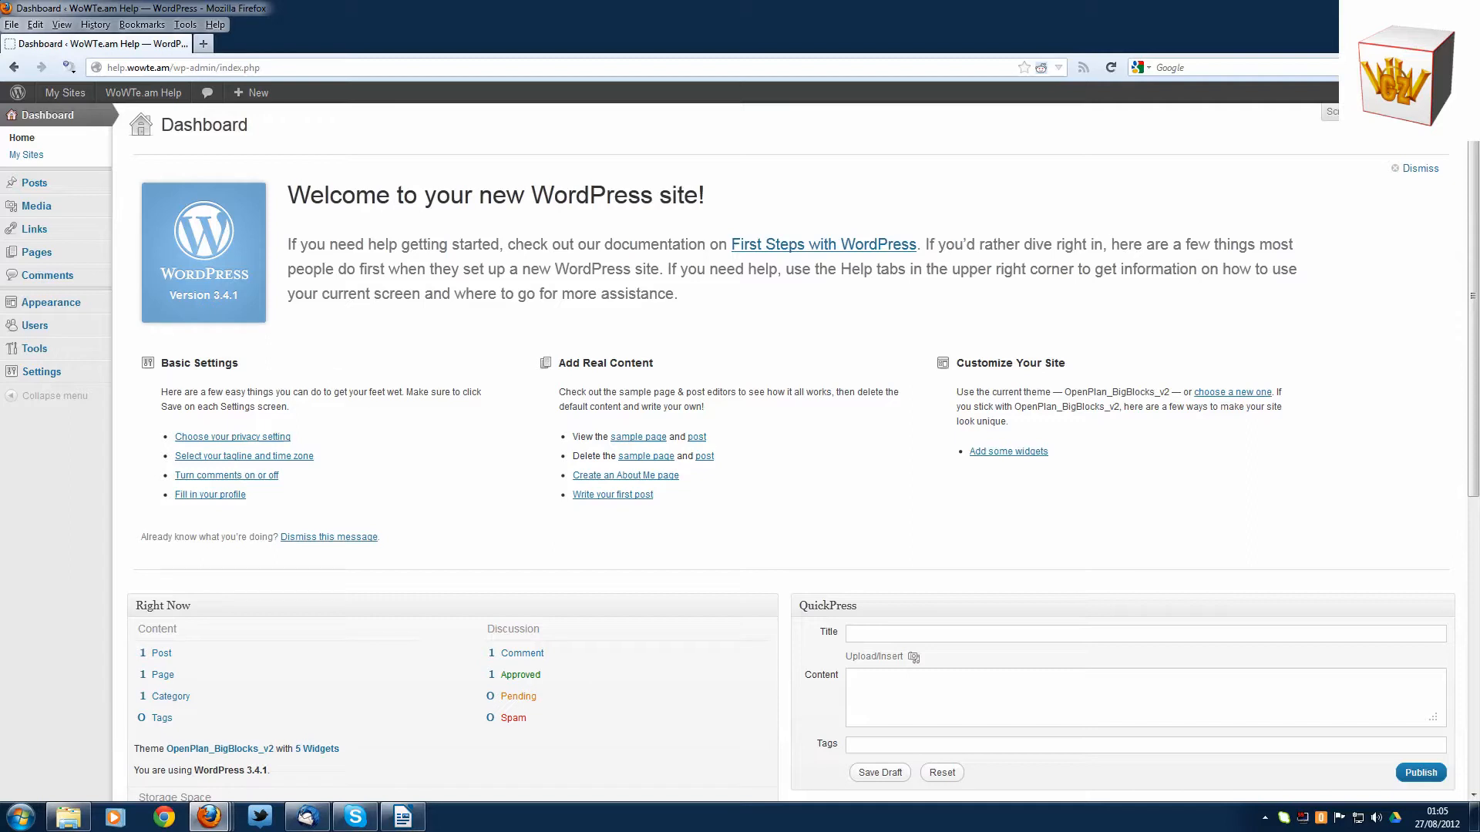
- Change the site tagline to "Help and tutorials for WoWGz's freed websites", save the general settings and return to the dashboard
{"action": "left_click", "coordinate": [297, 463]}
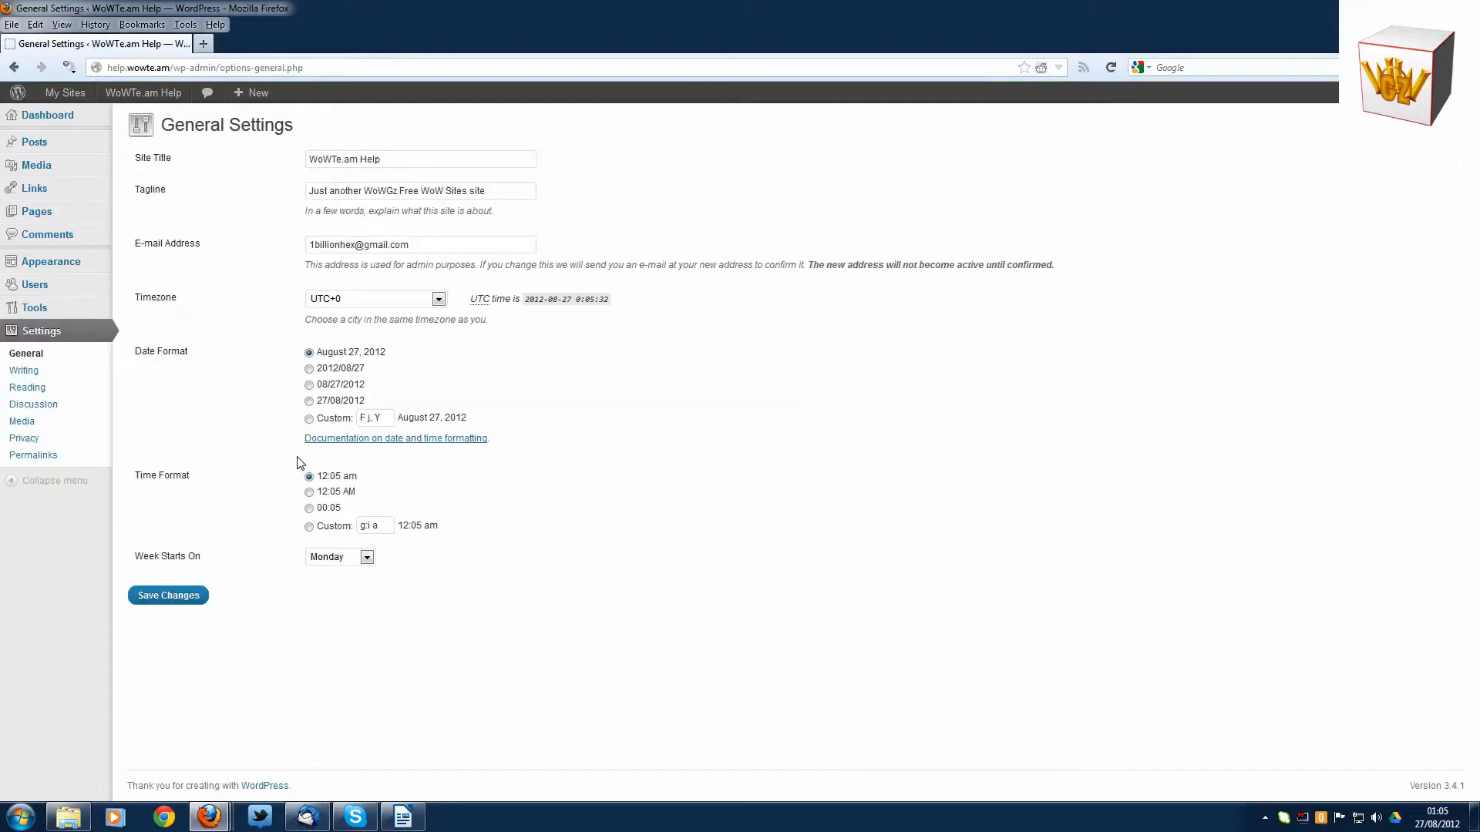
{"action": "left_click_drag", "start_coordinate": [486, 191], "coordinate": [307, 191]}
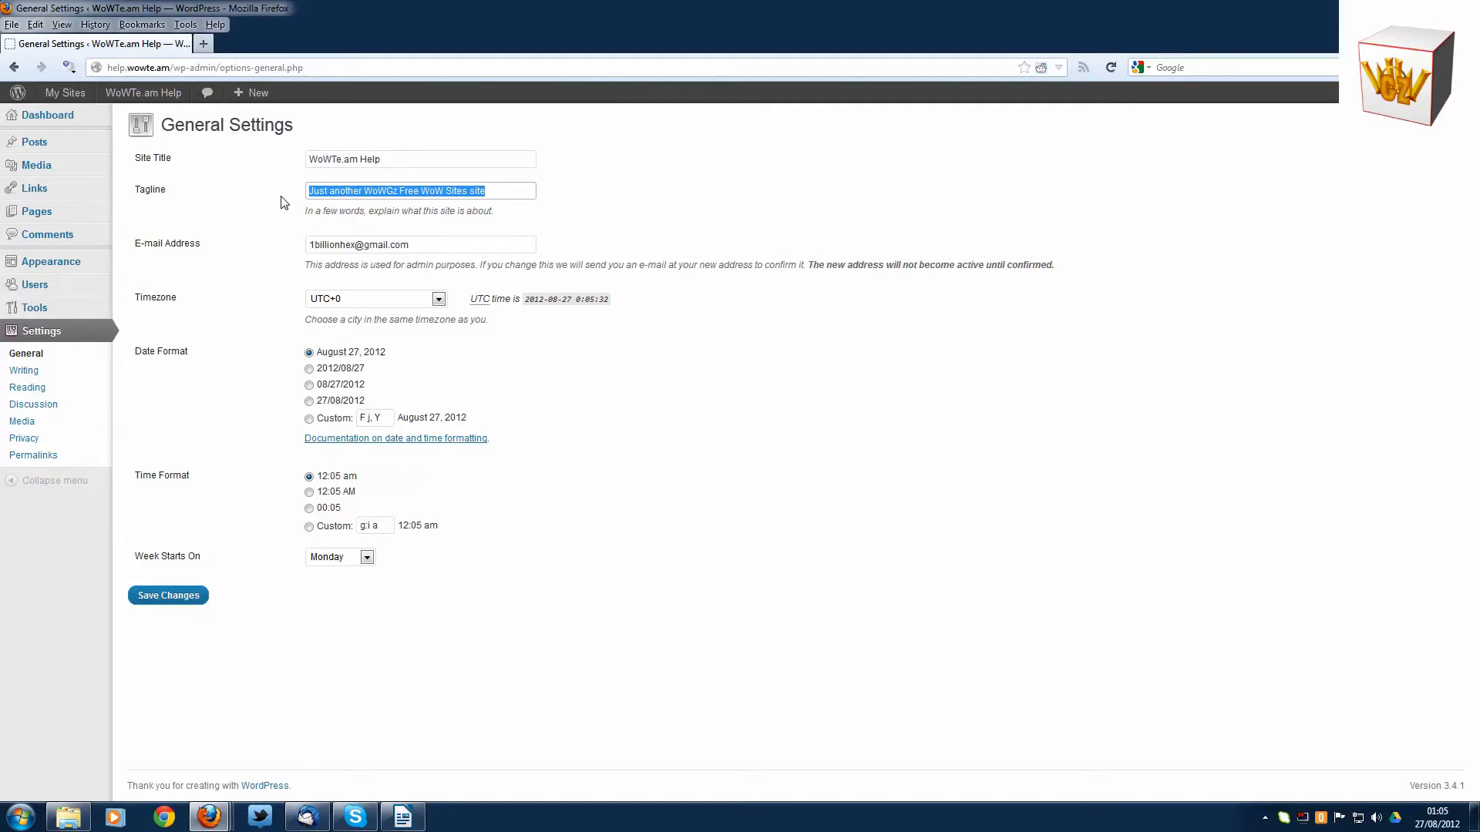
{"action": "type", "text": "Help and tutorials for WoWGz's"}
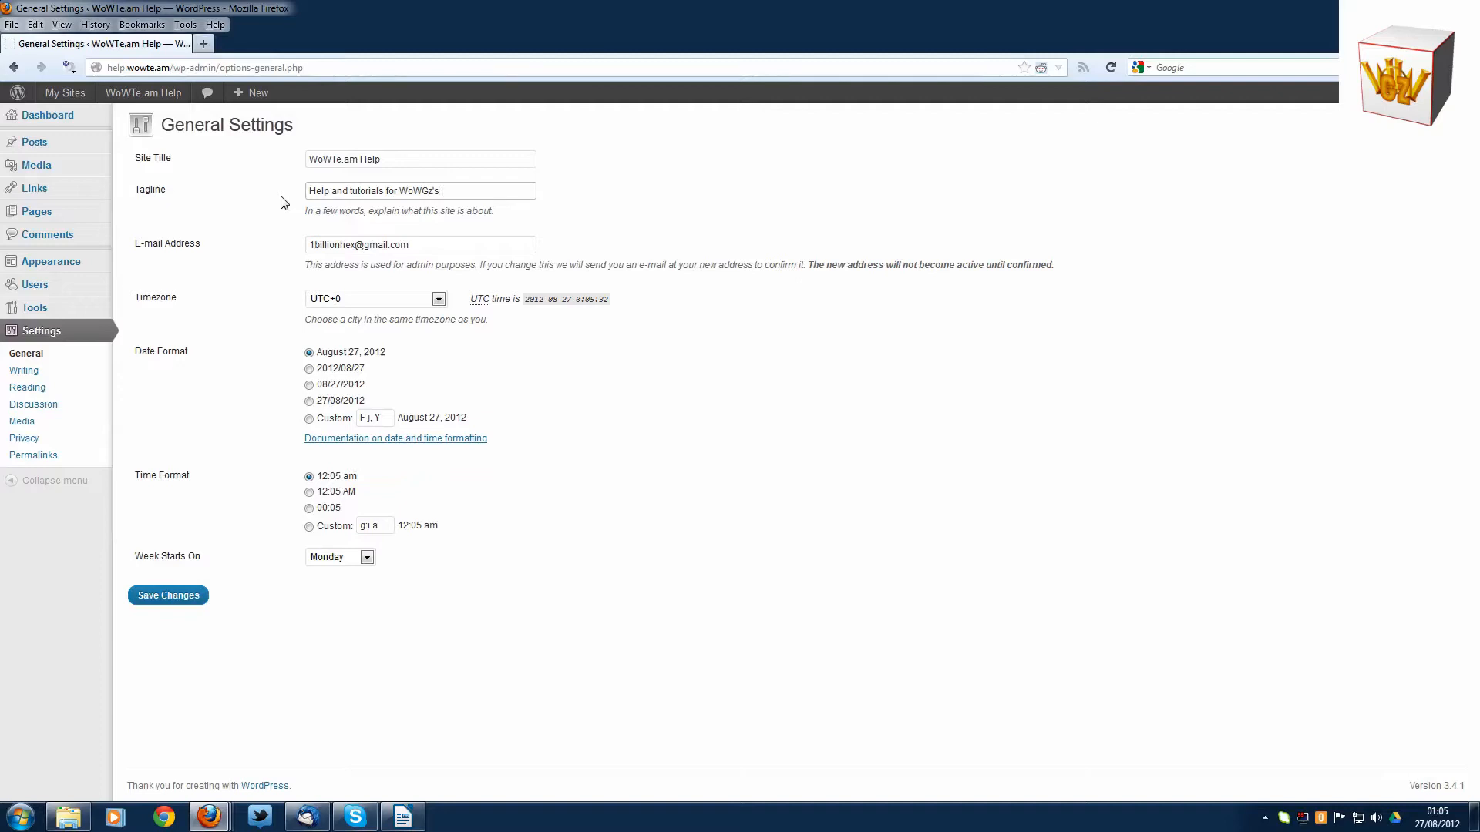
{"action": "type", "text": "reed websites"}
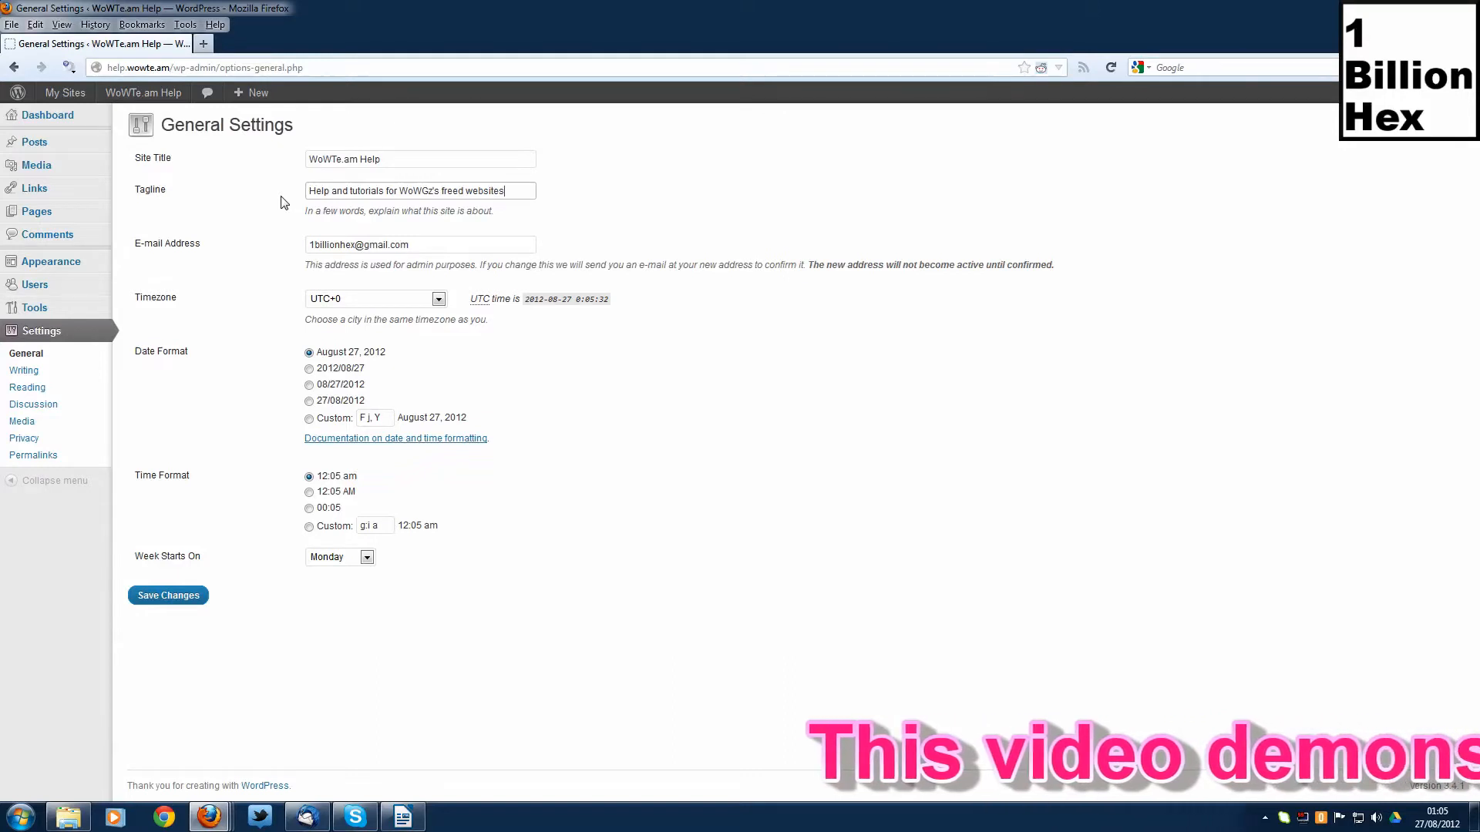
{"action": "left_click", "coordinate": [383, 159]}
{"action": "key", "text": "ctrl+a"}
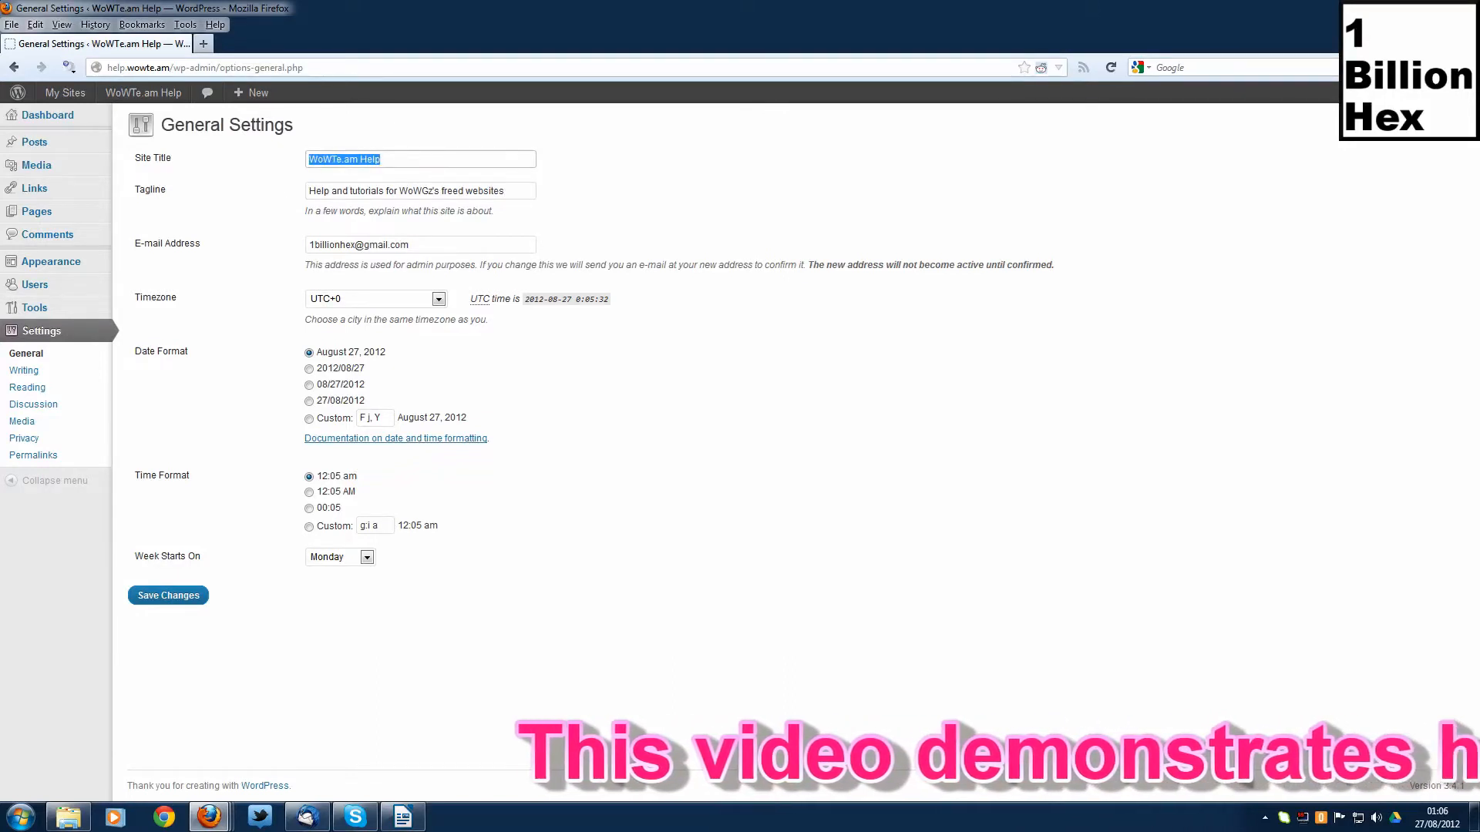
{"action": "left_click", "coordinate": [435, 160]}
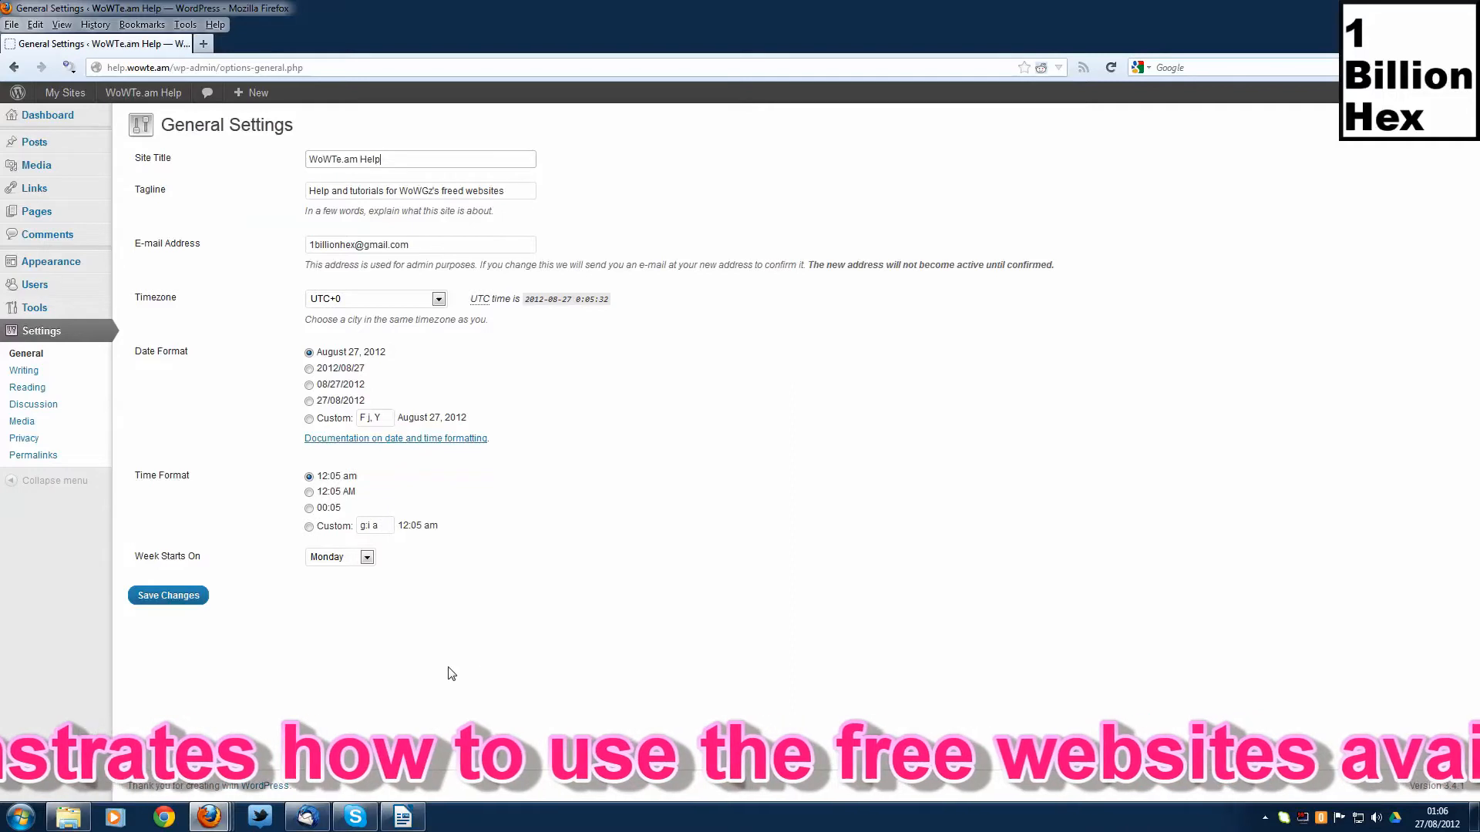
{"action": "left_click", "coordinate": [185, 598]}
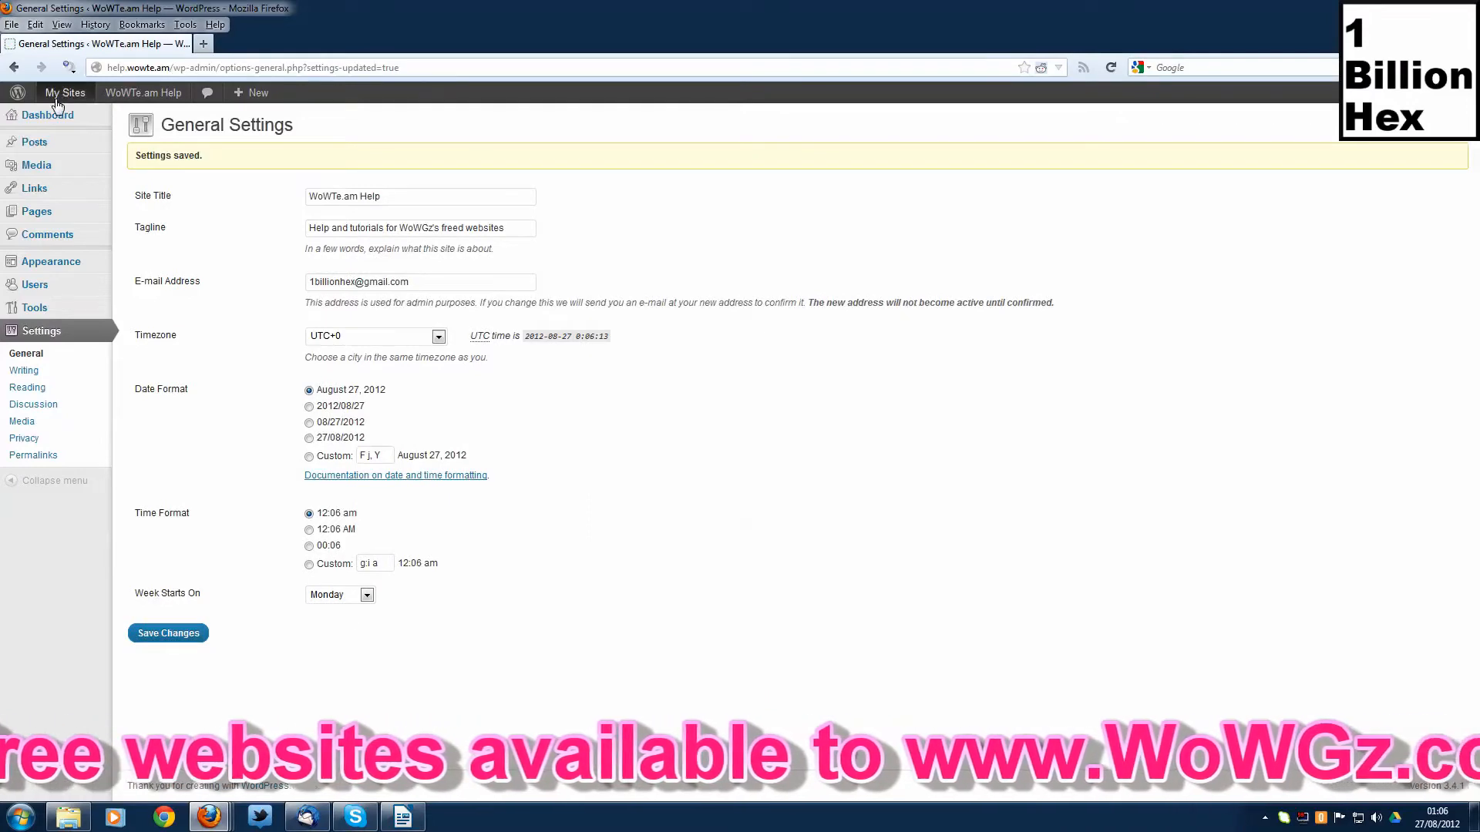
{"action": "left_click", "coordinate": [16, 117]}
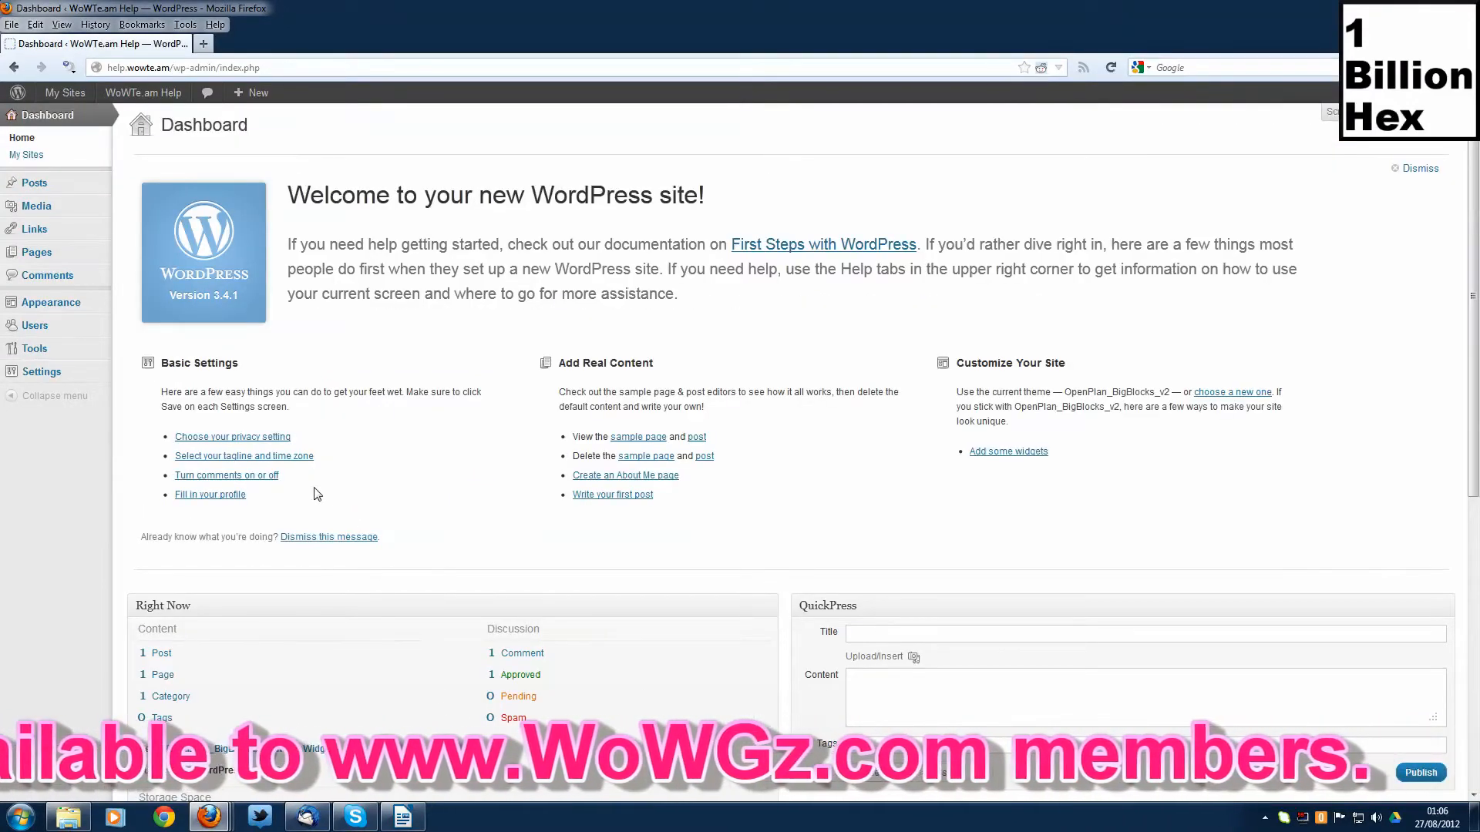
- Open the comment settings, set the default avatar to Gravatar Logo and save the discussion settings
{"action": "left_click", "coordinate": [268, 477]}
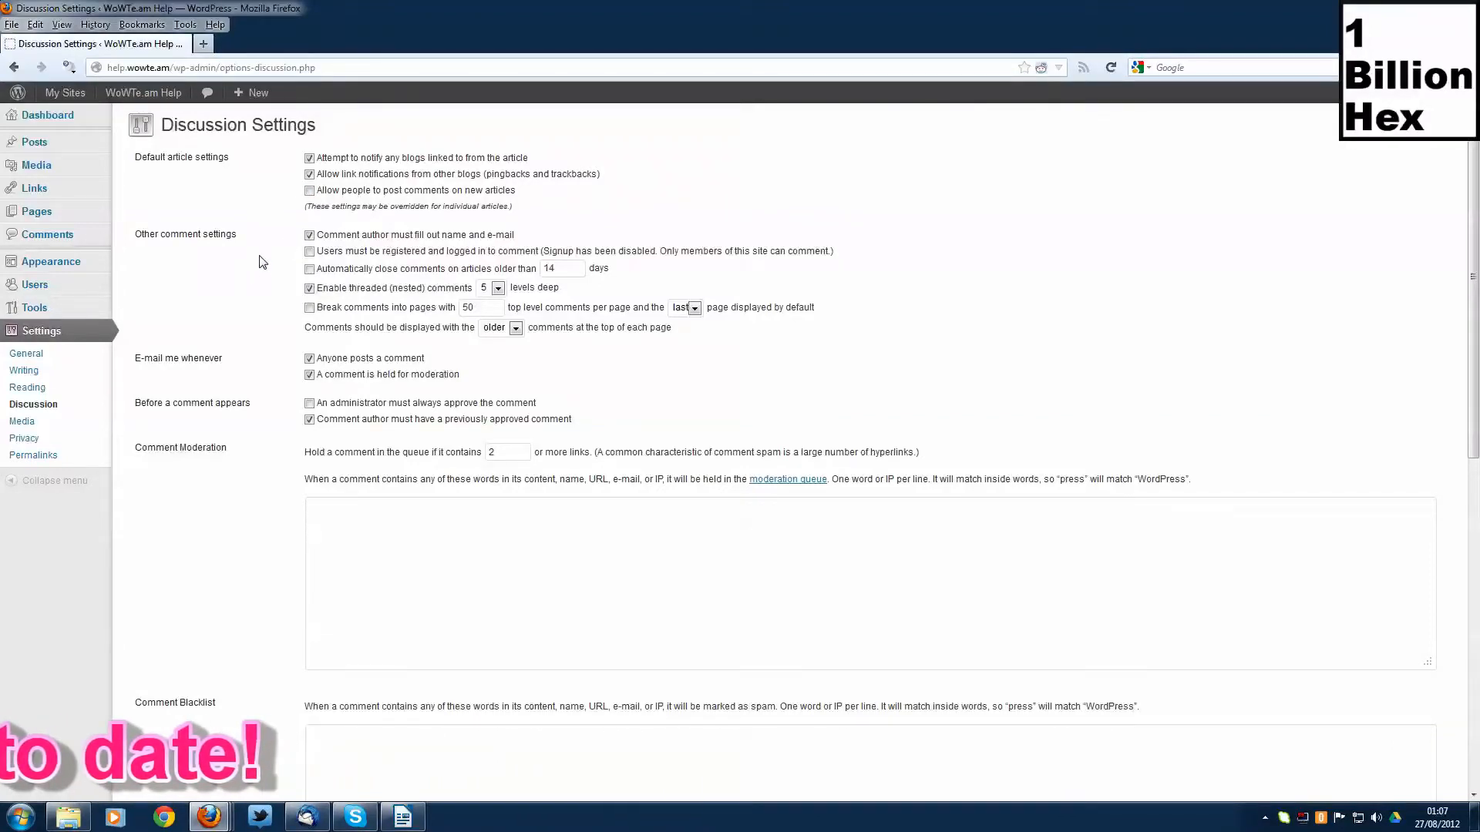
{"action": "scroll", "coordinate": [263, 259], "scroll_direction": "down", "scroll_amount": 4}
{"action": "scroll", "coordinate": [269, 246], "scroll_direction": "up", "scroll_amount": 3}
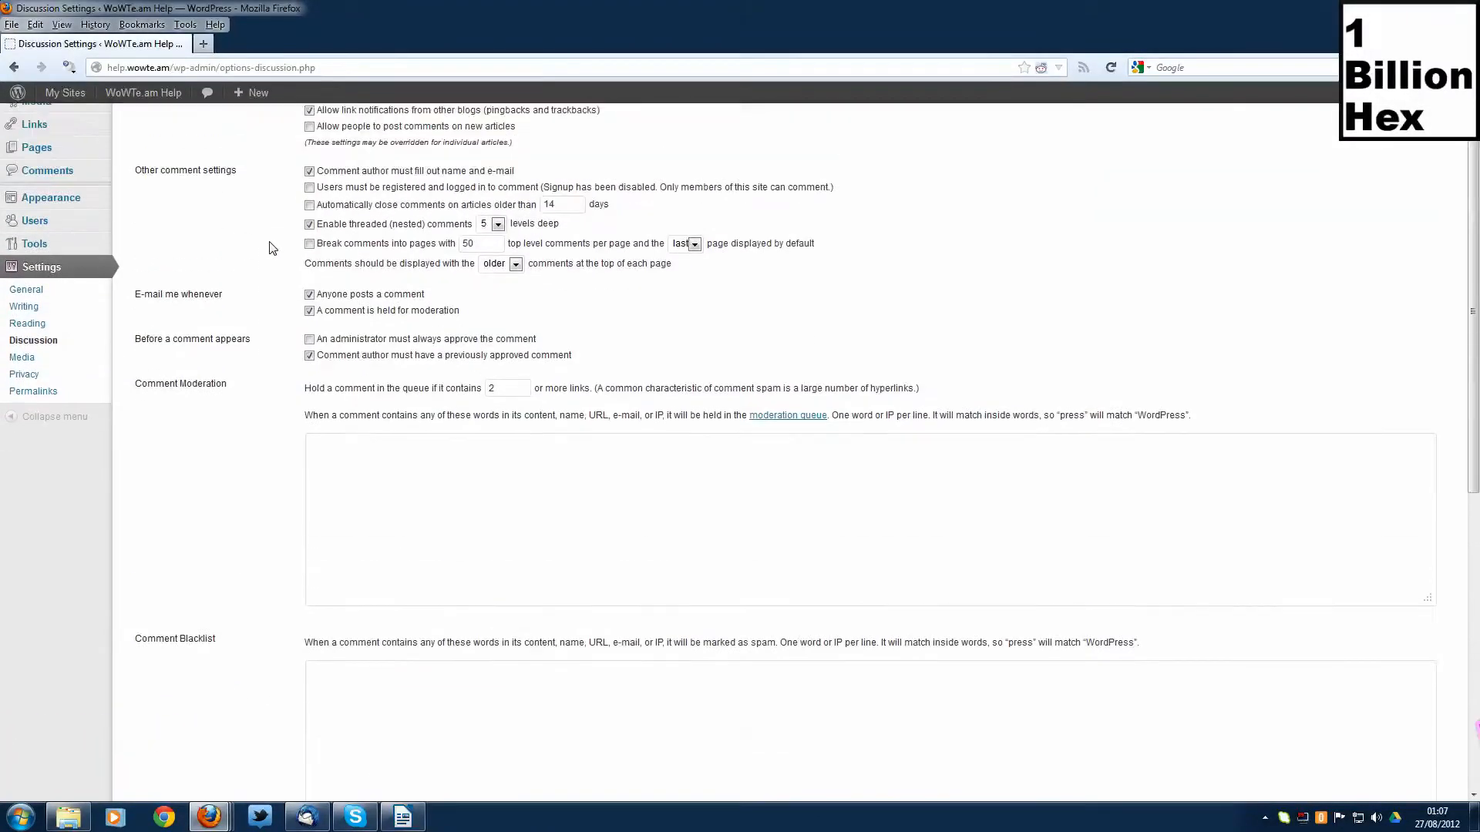
{"action": "scroll", "coordinate": [269, 247], "scroll_direction": "up", "scroll_amount": 2}
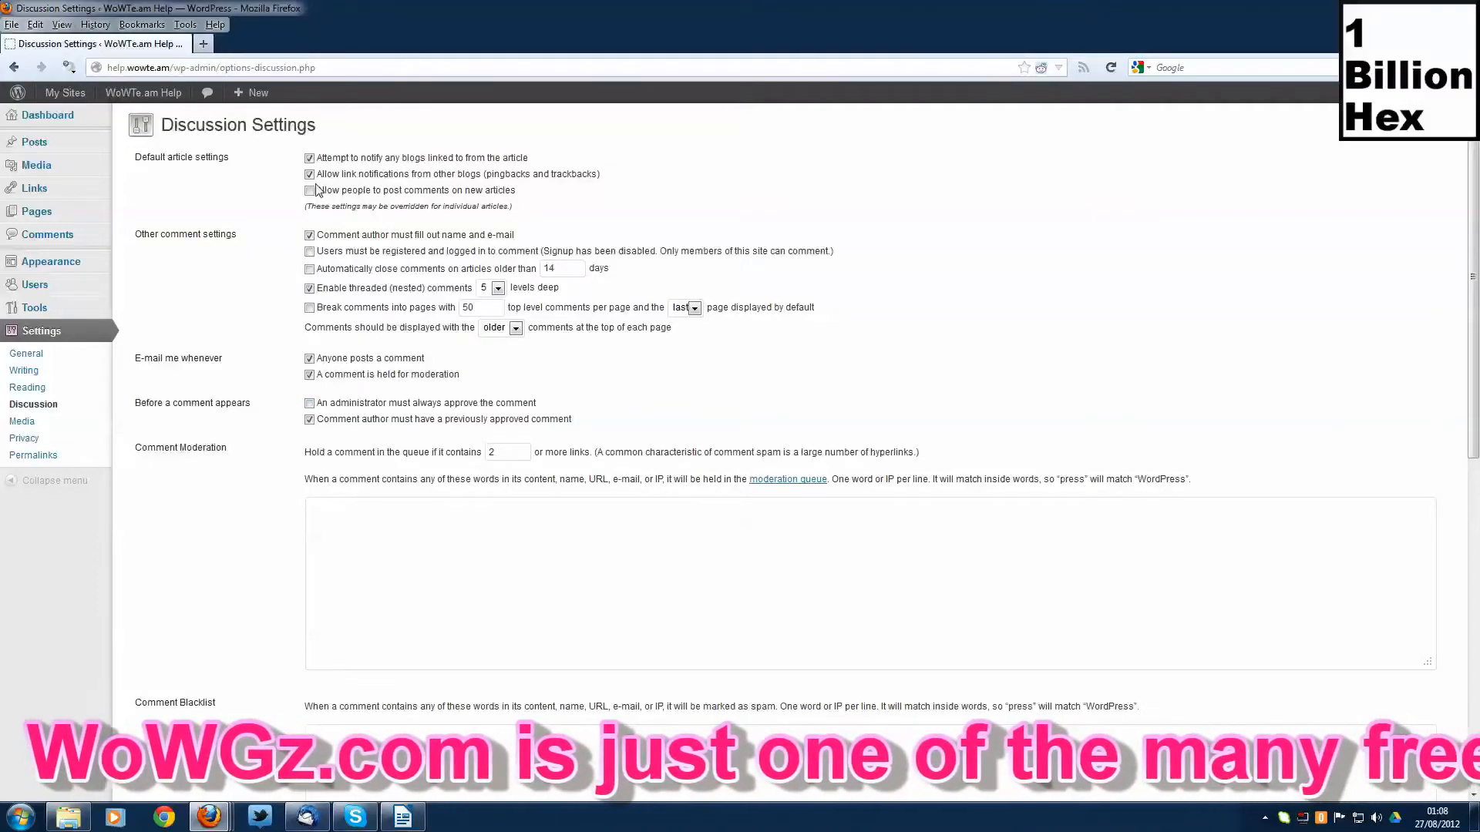
{"action": "scroll", "coordinate": [260, 316], "scroll_direction": "down", "scroll_amount": 8}
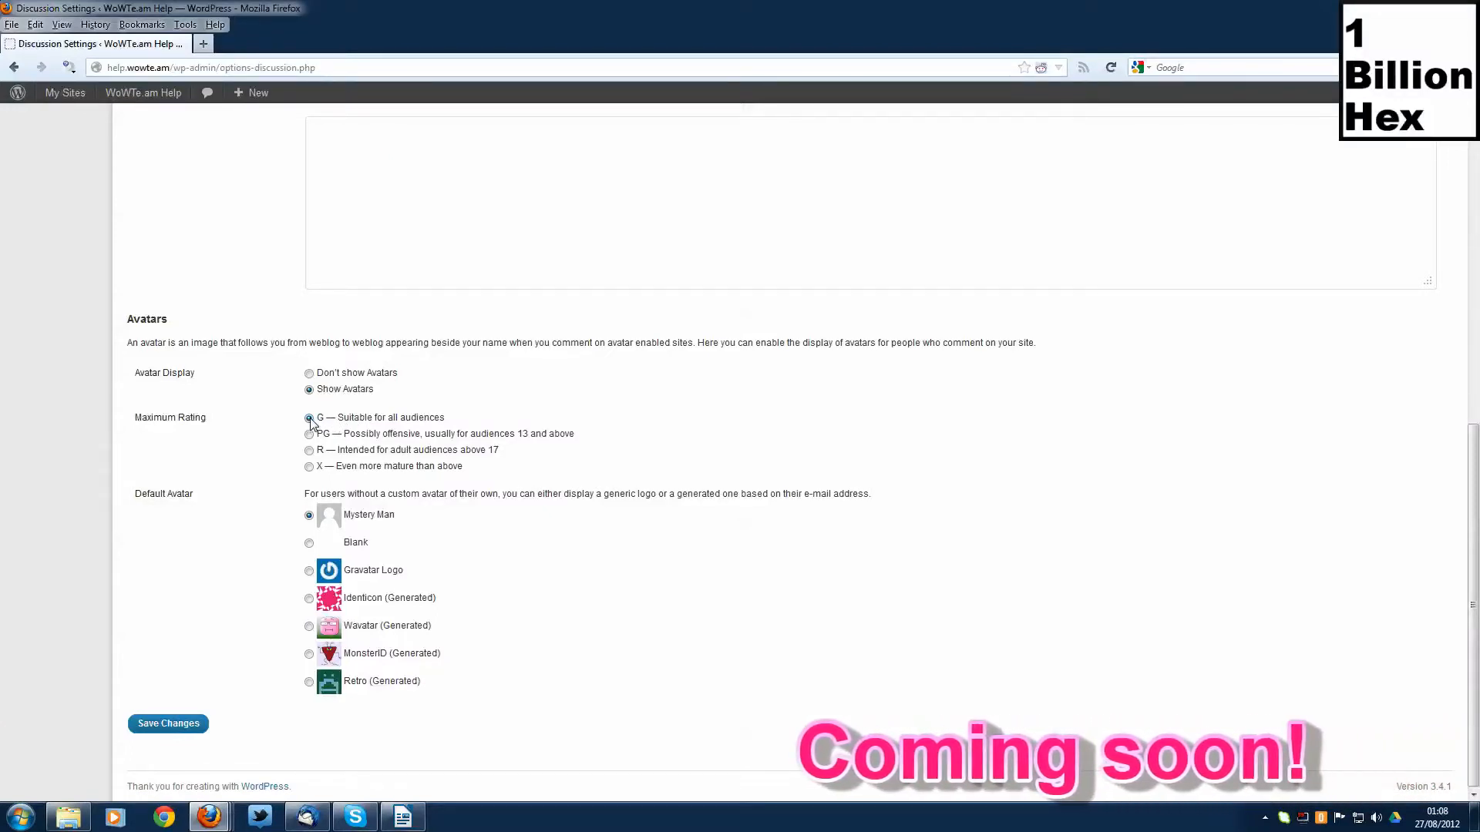
{"action": "left_click", "coordinate": [308, 571]}
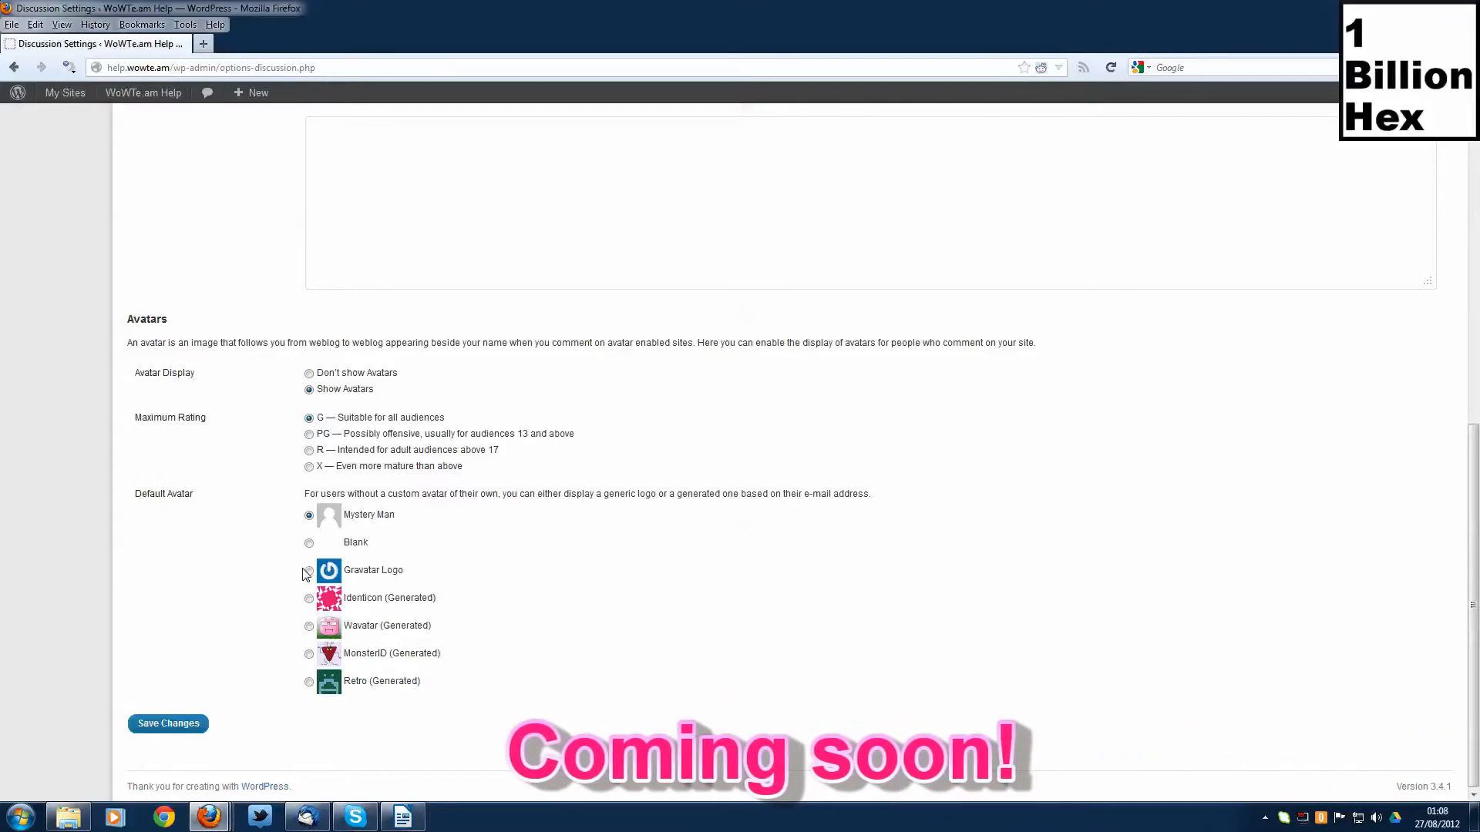
{"action": "scroll", "coordinate": [292, 548], "scroll_direction": "up", "scroll_amount": 5}
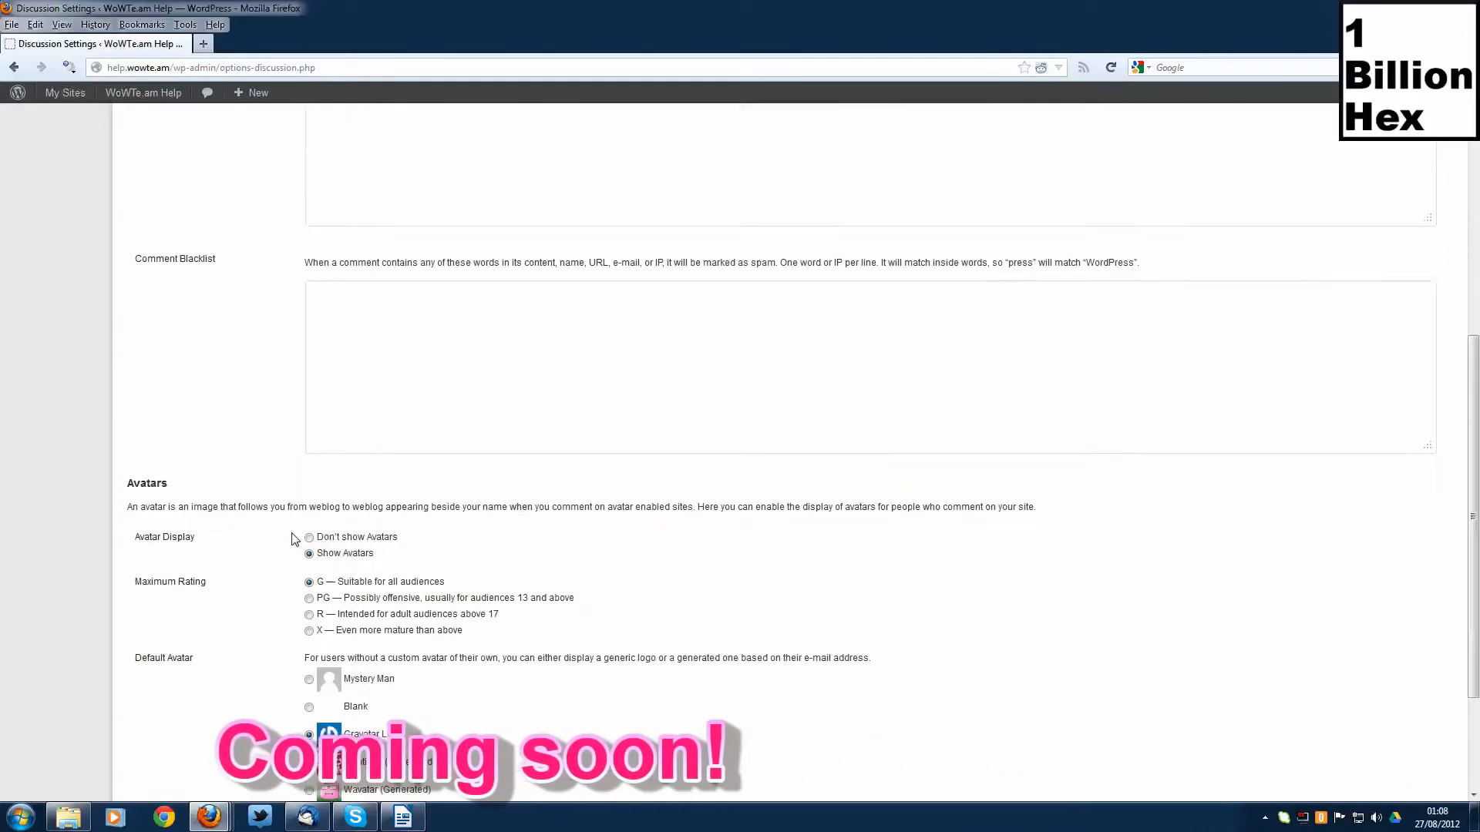
{"action": "scroll", "coordinate": [290, 539], "scroll_direction": "down", "scroll_amount": 5}
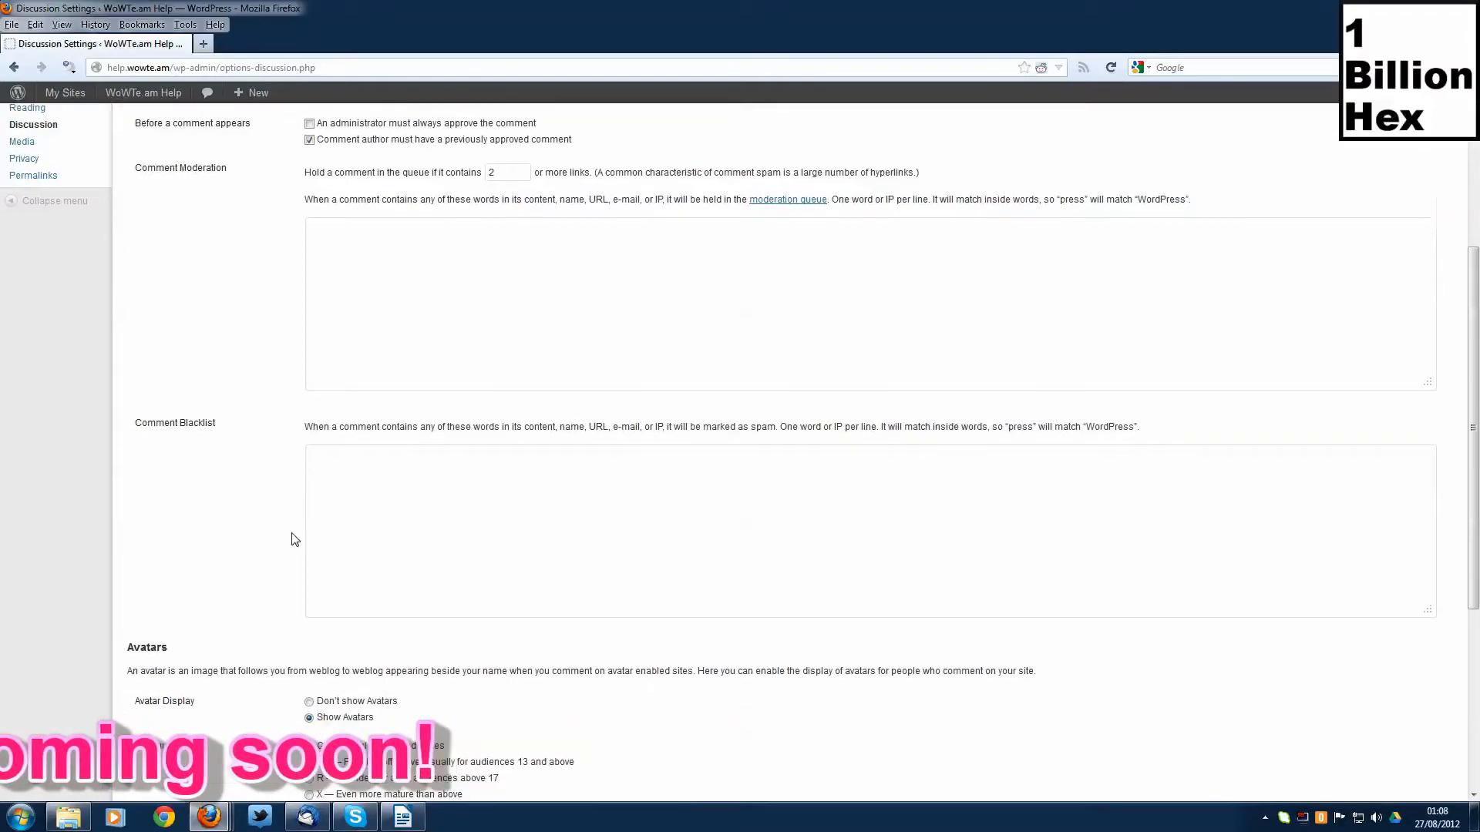
{"action": "left_click", "coordinate": [168, 723]}
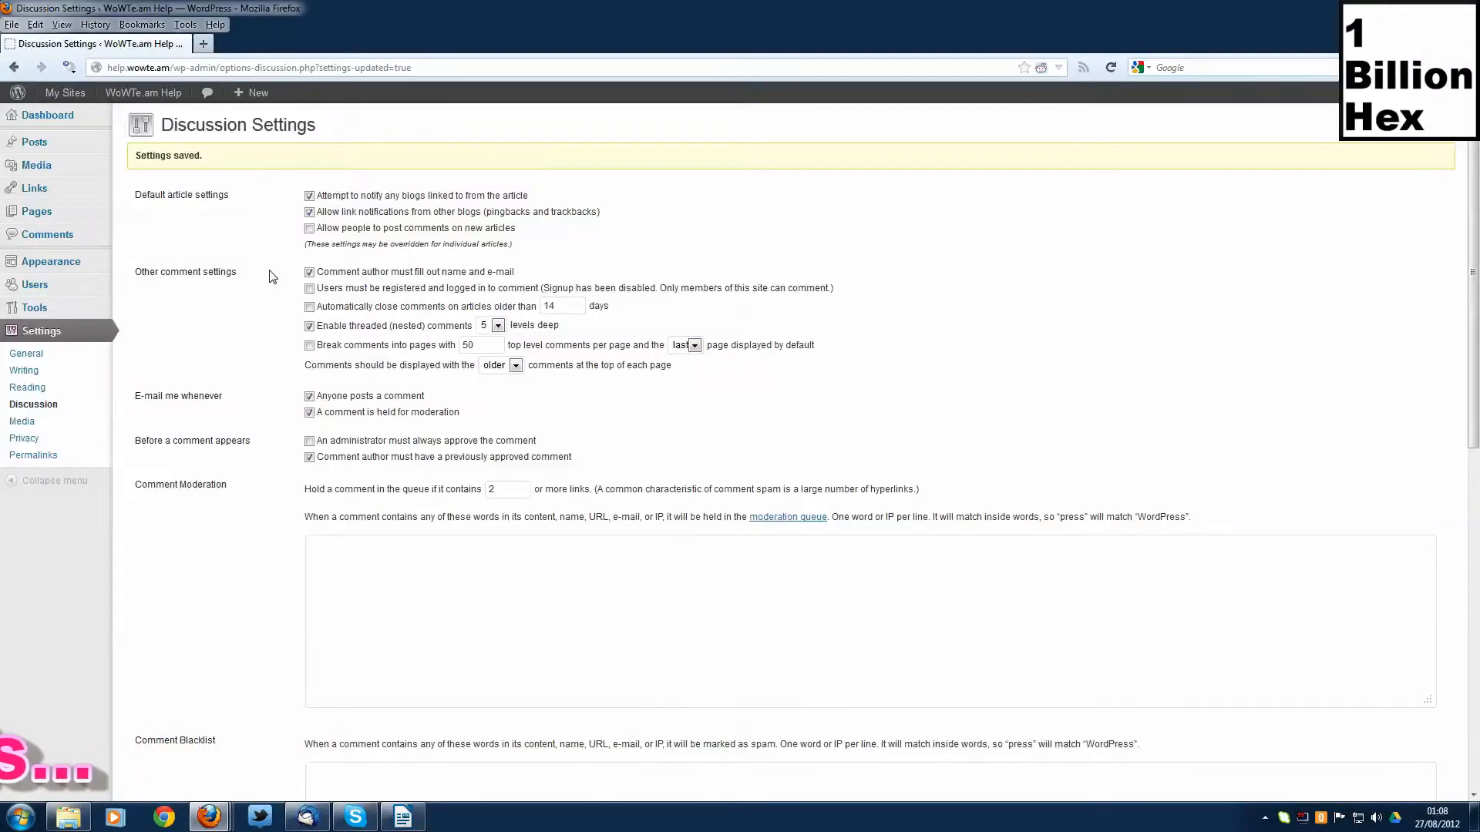
- Change the default avatar to Identicon (Generated), save the discussion settings and return to the dashboard
{"action": "scroll", "coordinate": [282, 275], "scroll_direction": "down", "scroll_amount": 4}
{"action": "scroll", "coordinate": [286, 274], "scroll_direction": "down", "scroll_amount": 5}
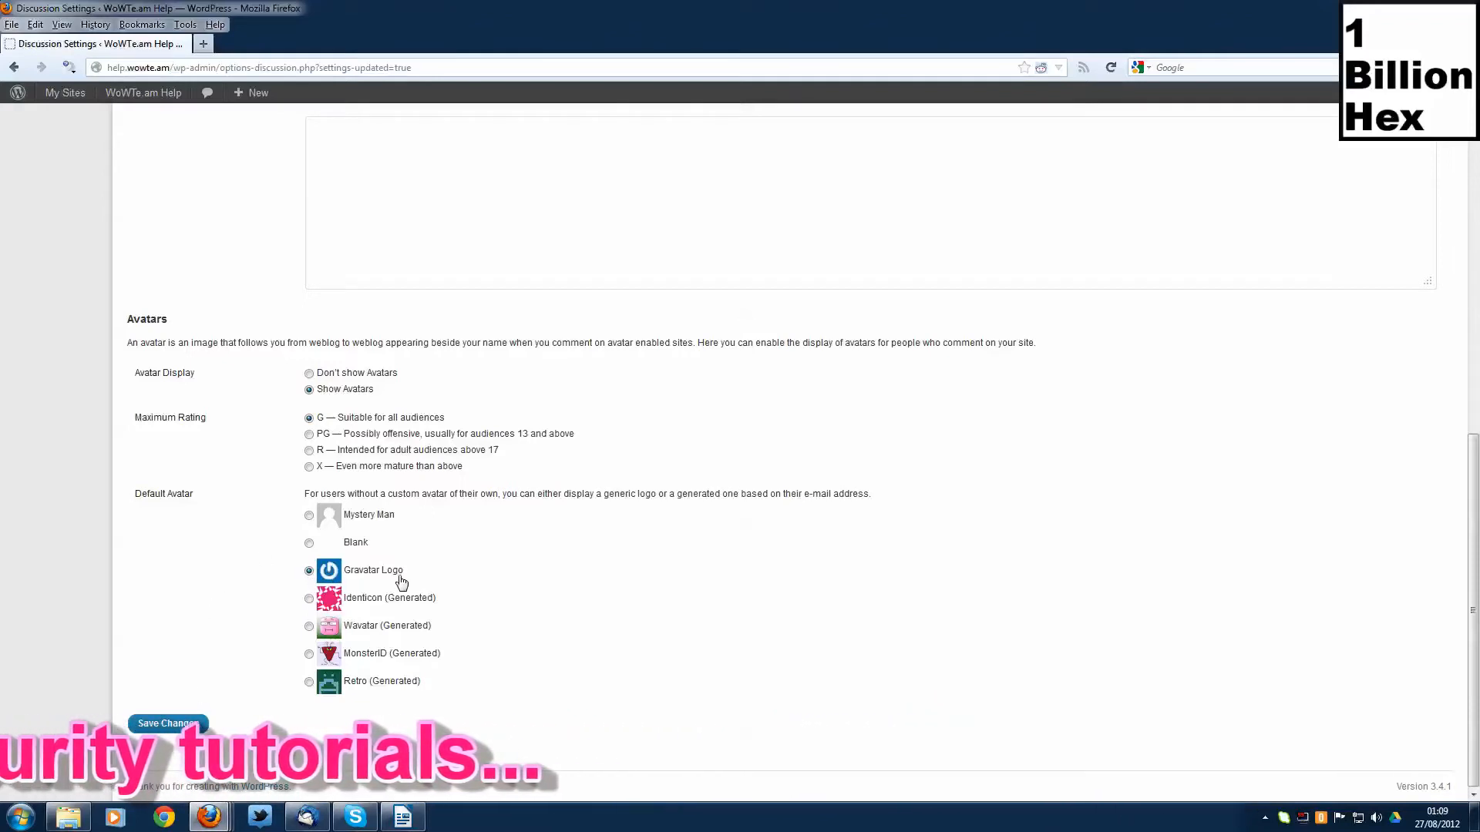
{"action": "left_click", "coordinate": [309, 599]}
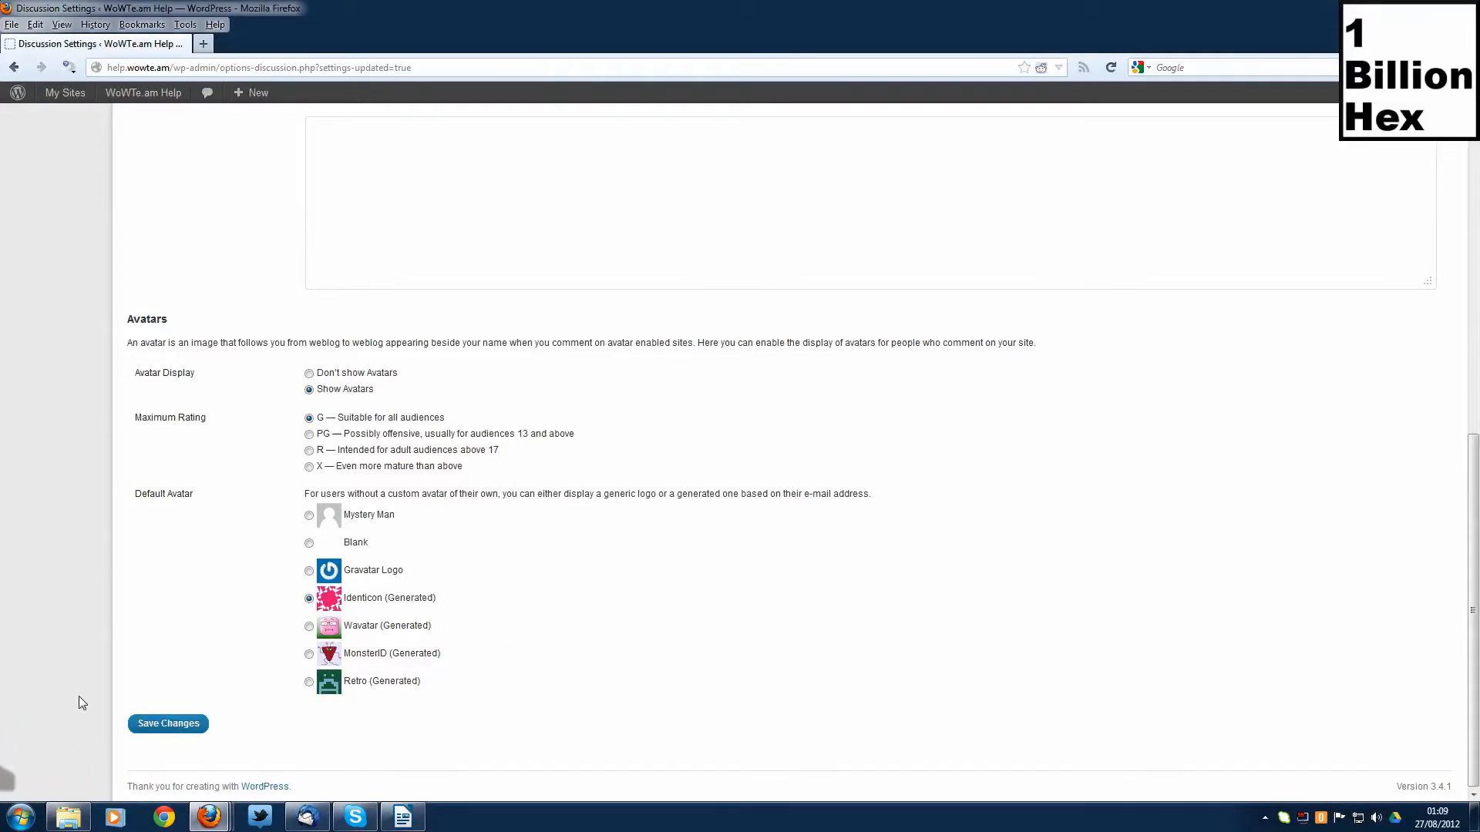
{"action": "left_click", "coordinate": [140, 723]}
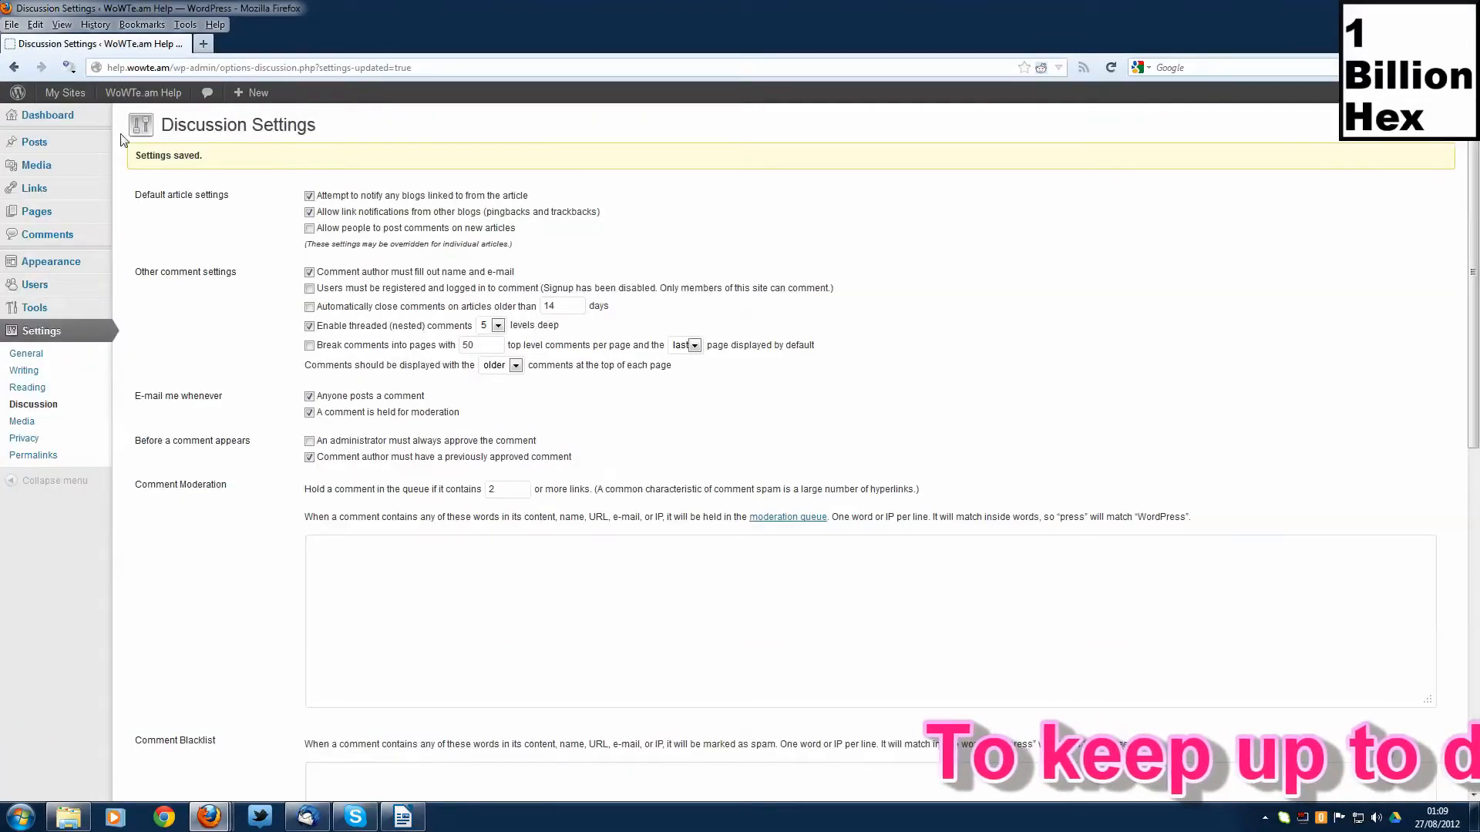
{"action": "left_click", "coordinate": [59, 124]}
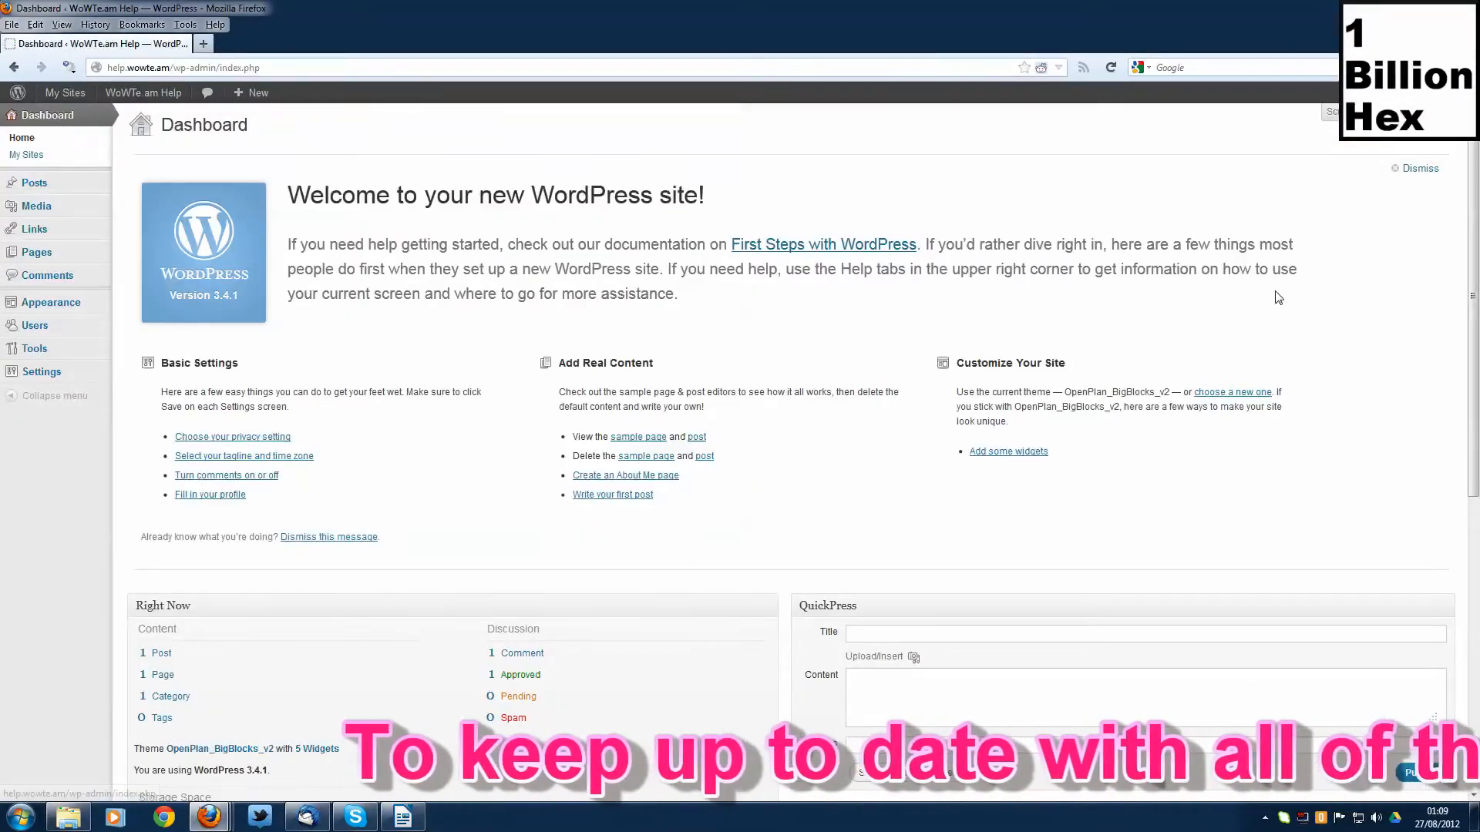
{"action": "mouse_move", "coordinate": [1418, 93]}
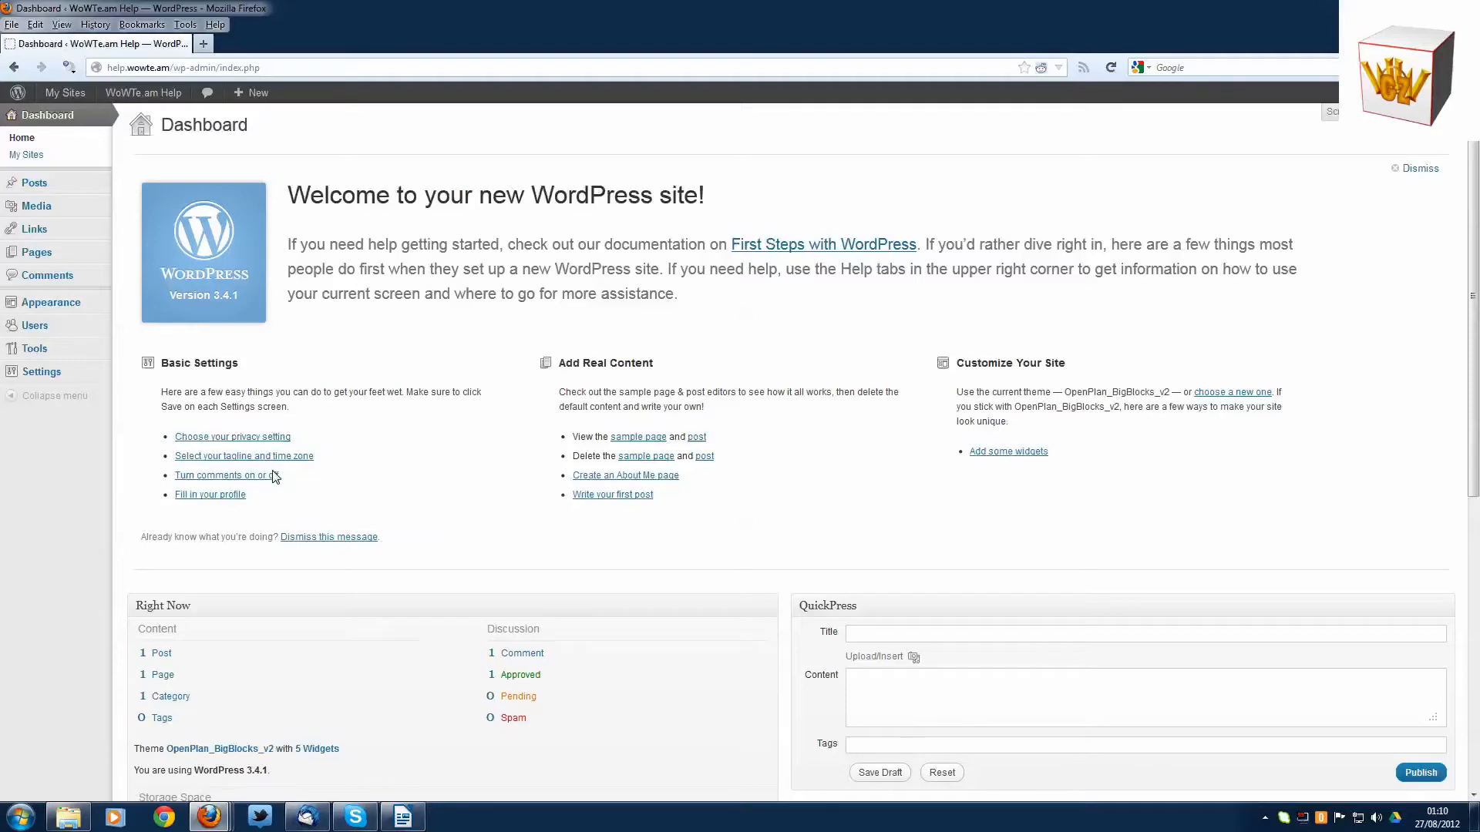
- Open the user profile, look through its name, contact and biography fields, and return to the dashboard
{"action": "left_click", "coordinate": [231, 496]}
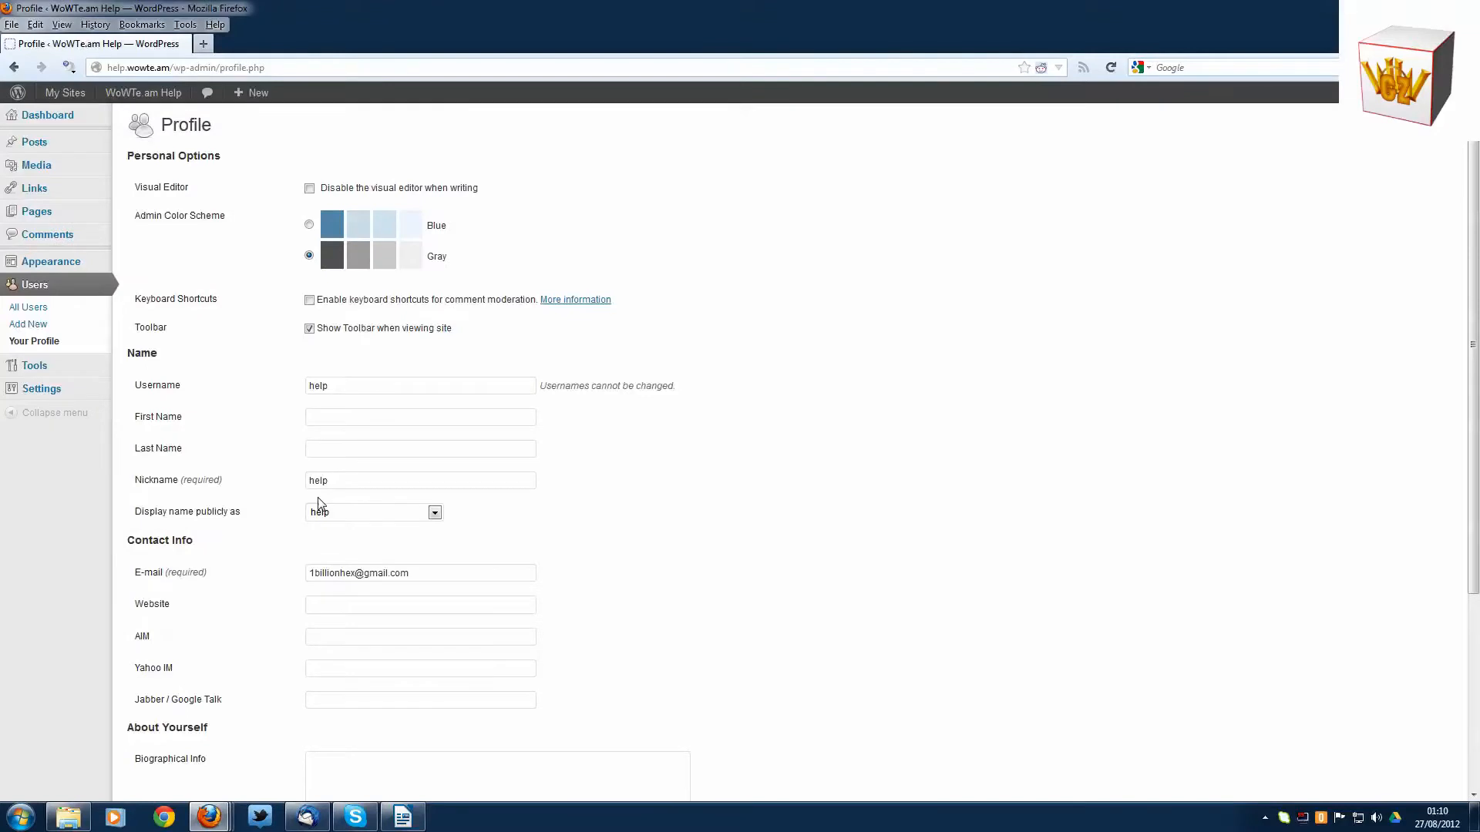
{"action": "scroll", "coordinate": [292, 491], "scroll_direction": "down", "scroll_amount": 4}
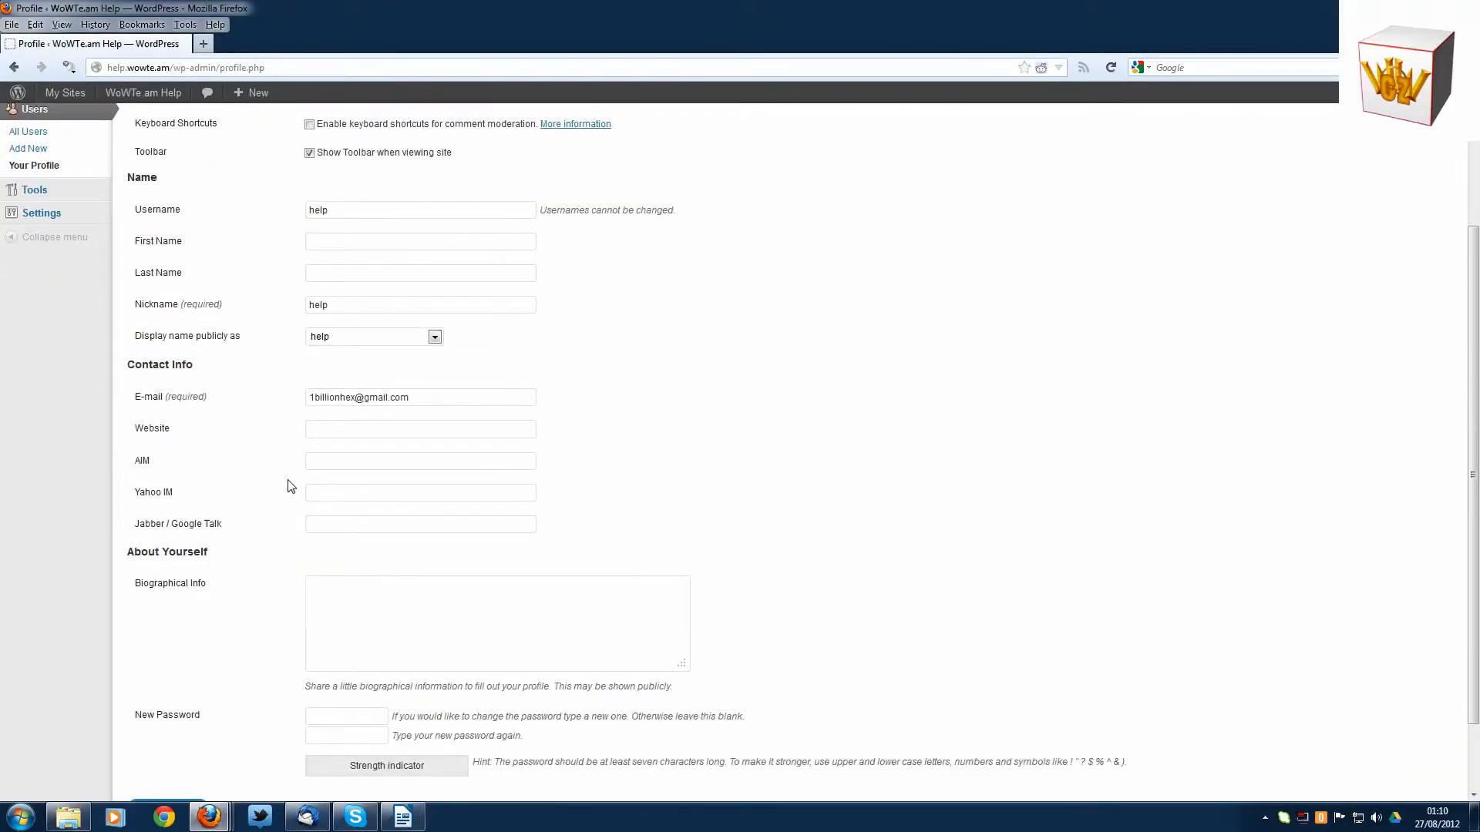
{"action": "scroll", "coordinate": [291, 485], "scroll_direction": "up", "scroll_amount": 4}
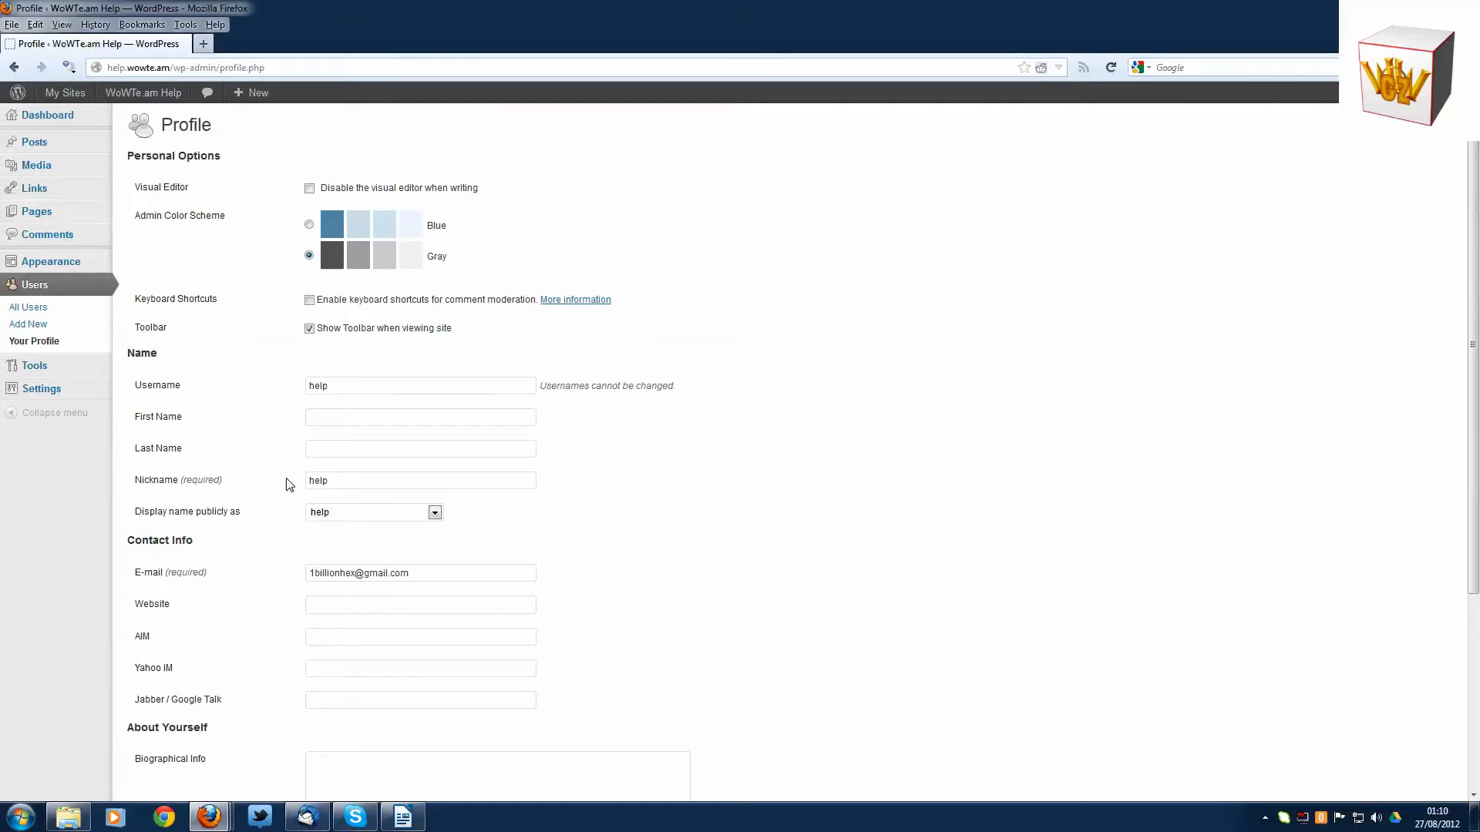
{"action": "left_click", "coordinate": [59, 120]}
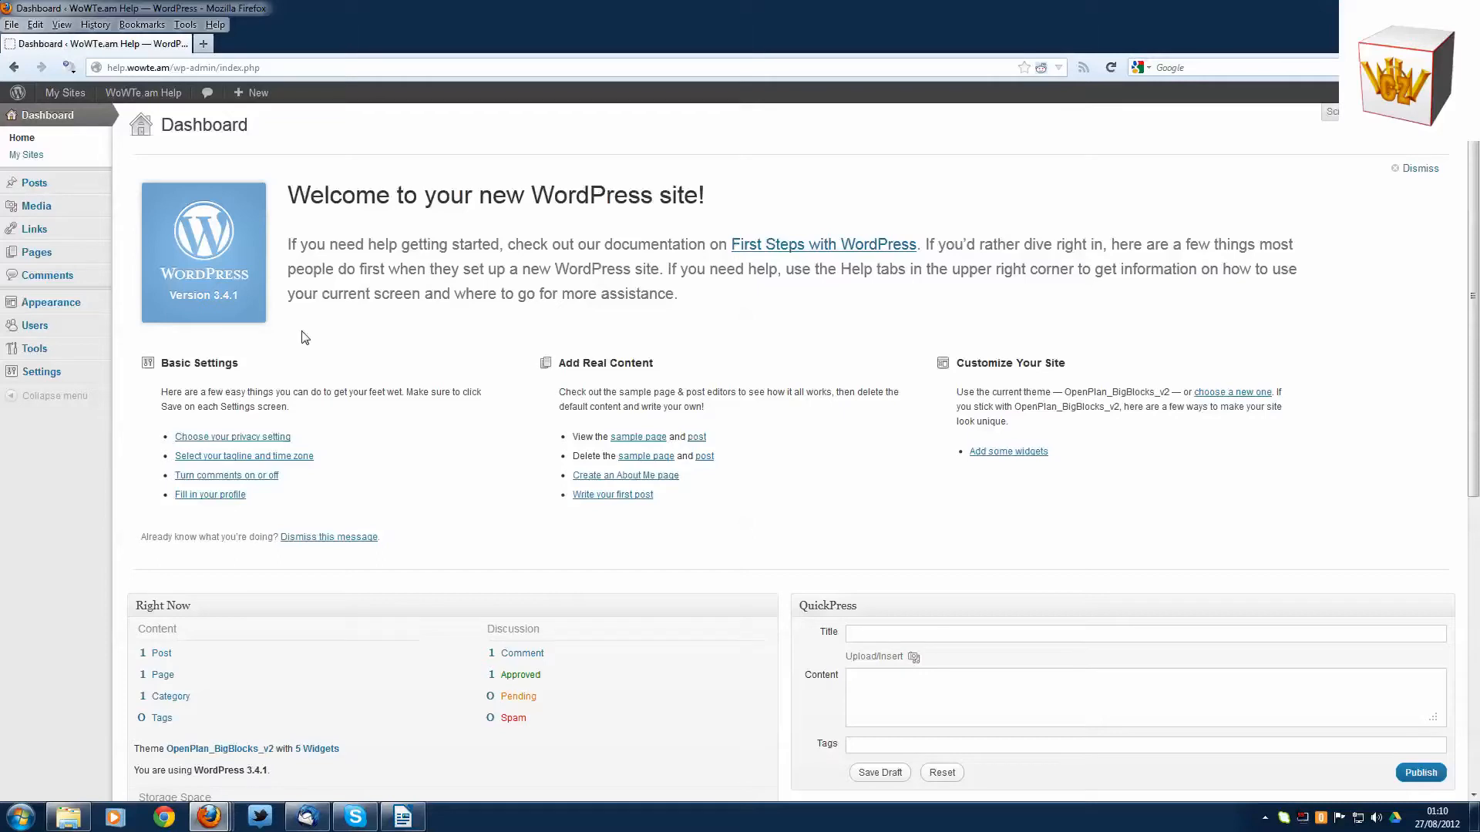
- Open the list of posts and move the "Hello world!" post to the trash
{"action": "mouse_move", "coordinate": [58, 199]}
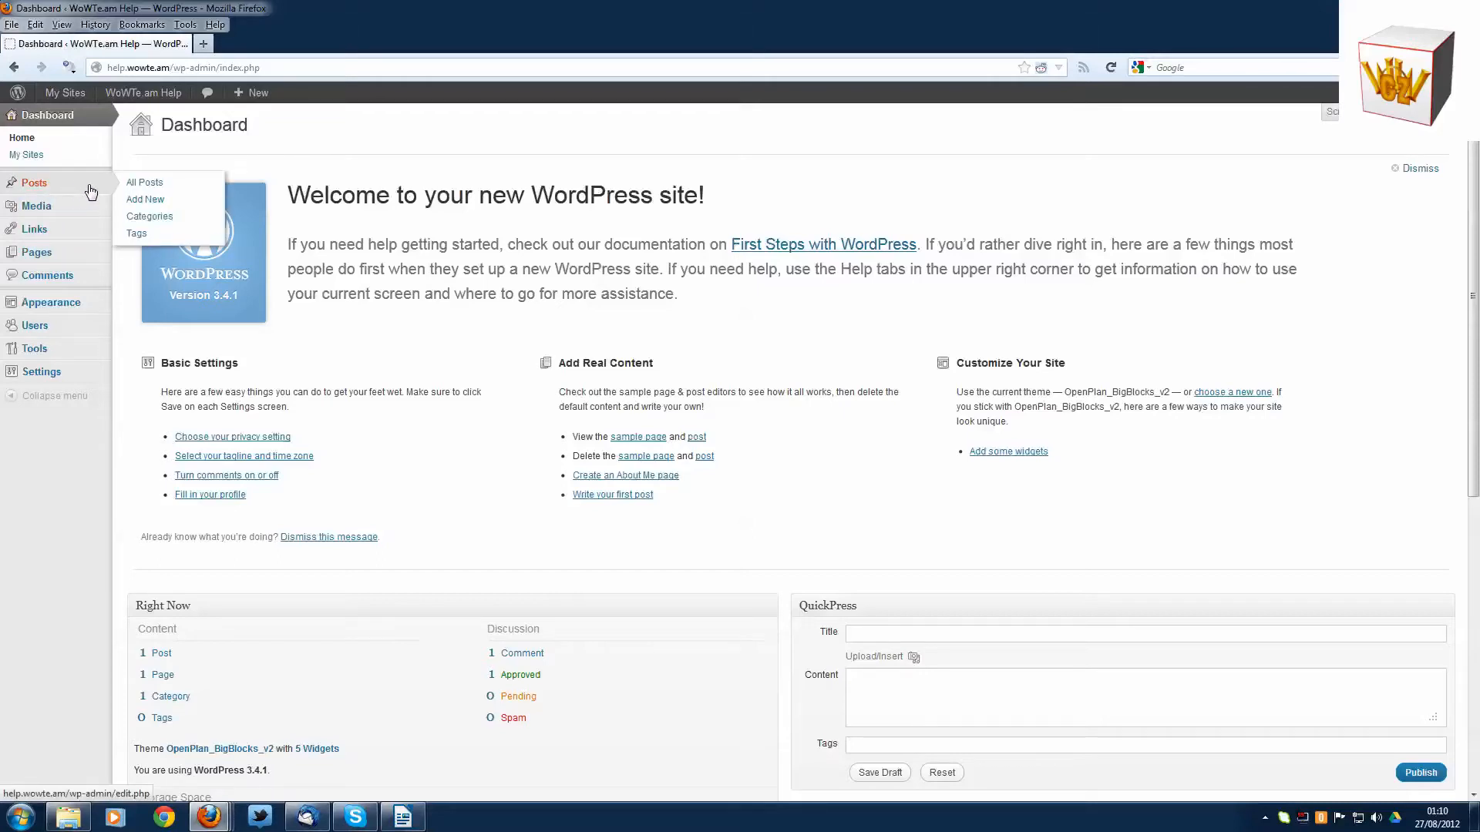
{"action": "left_click", "coordinate": [91, 191]}
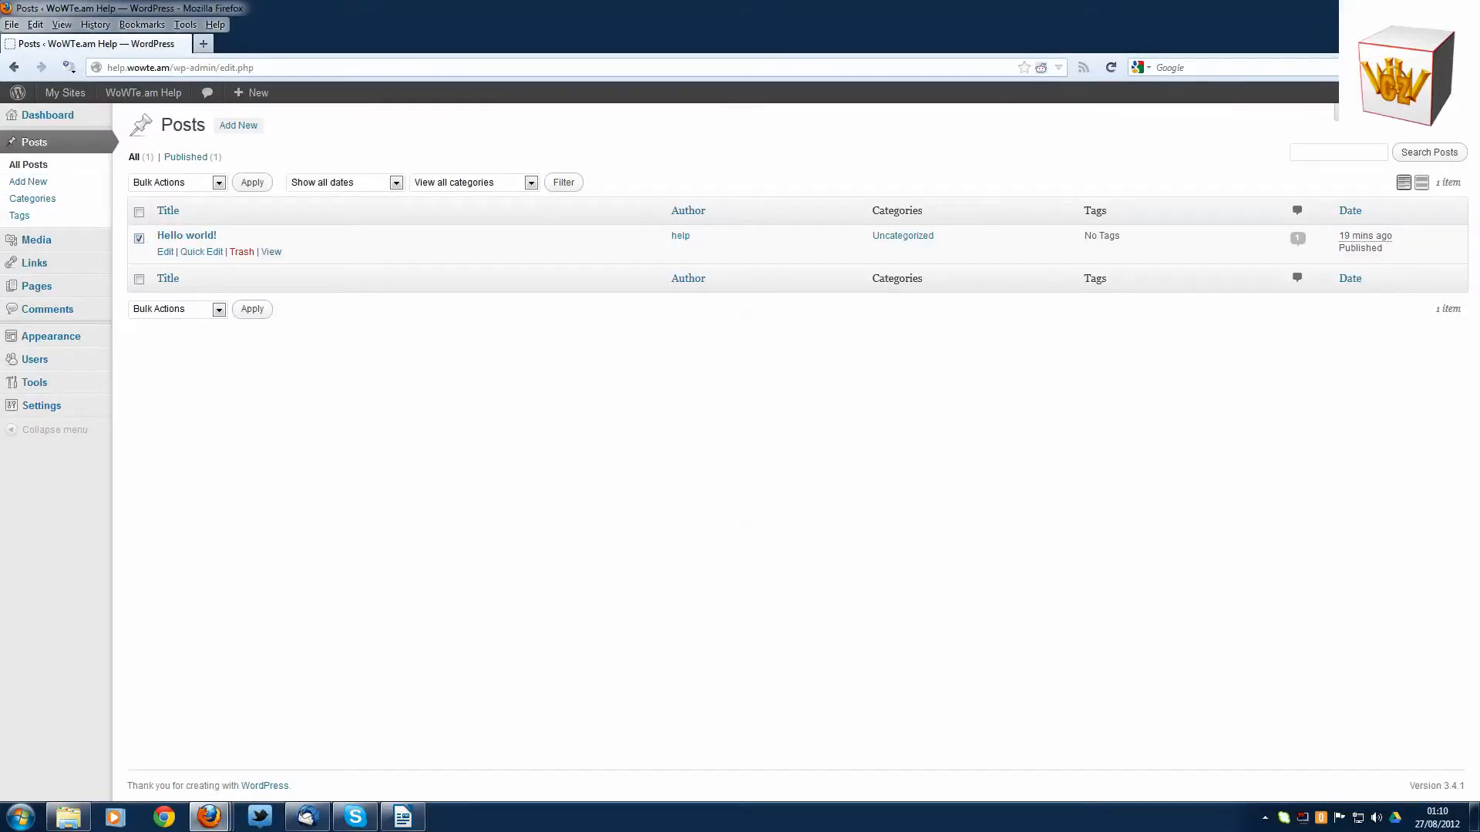
{"action": "left_click", "coordinate": [242, 255]}
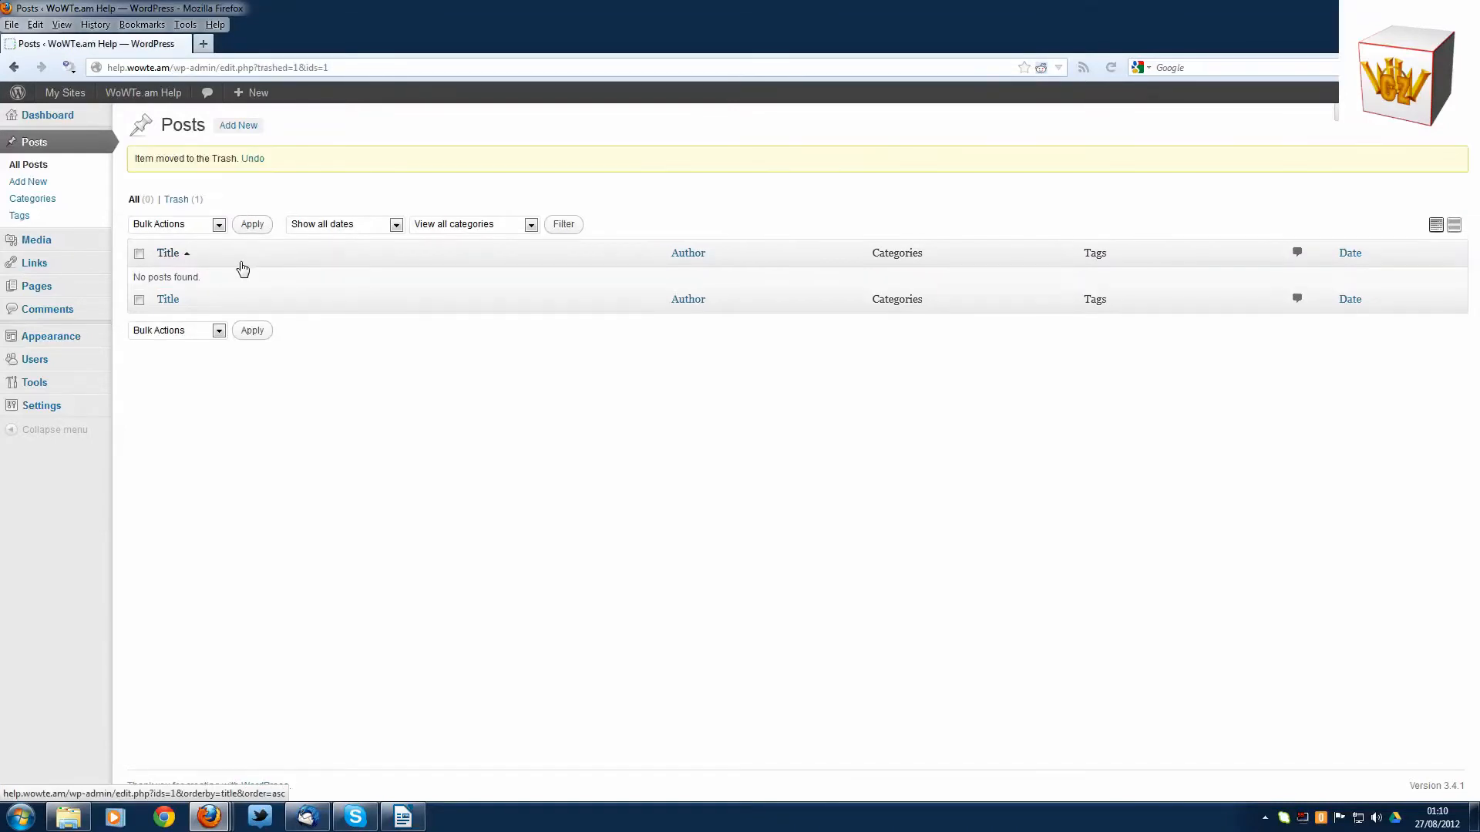
- Add a new post category named "Site News" with the slug "sitenews", no parent and an empty description
{"action": "left_click", "coordinate": [69, 205]}
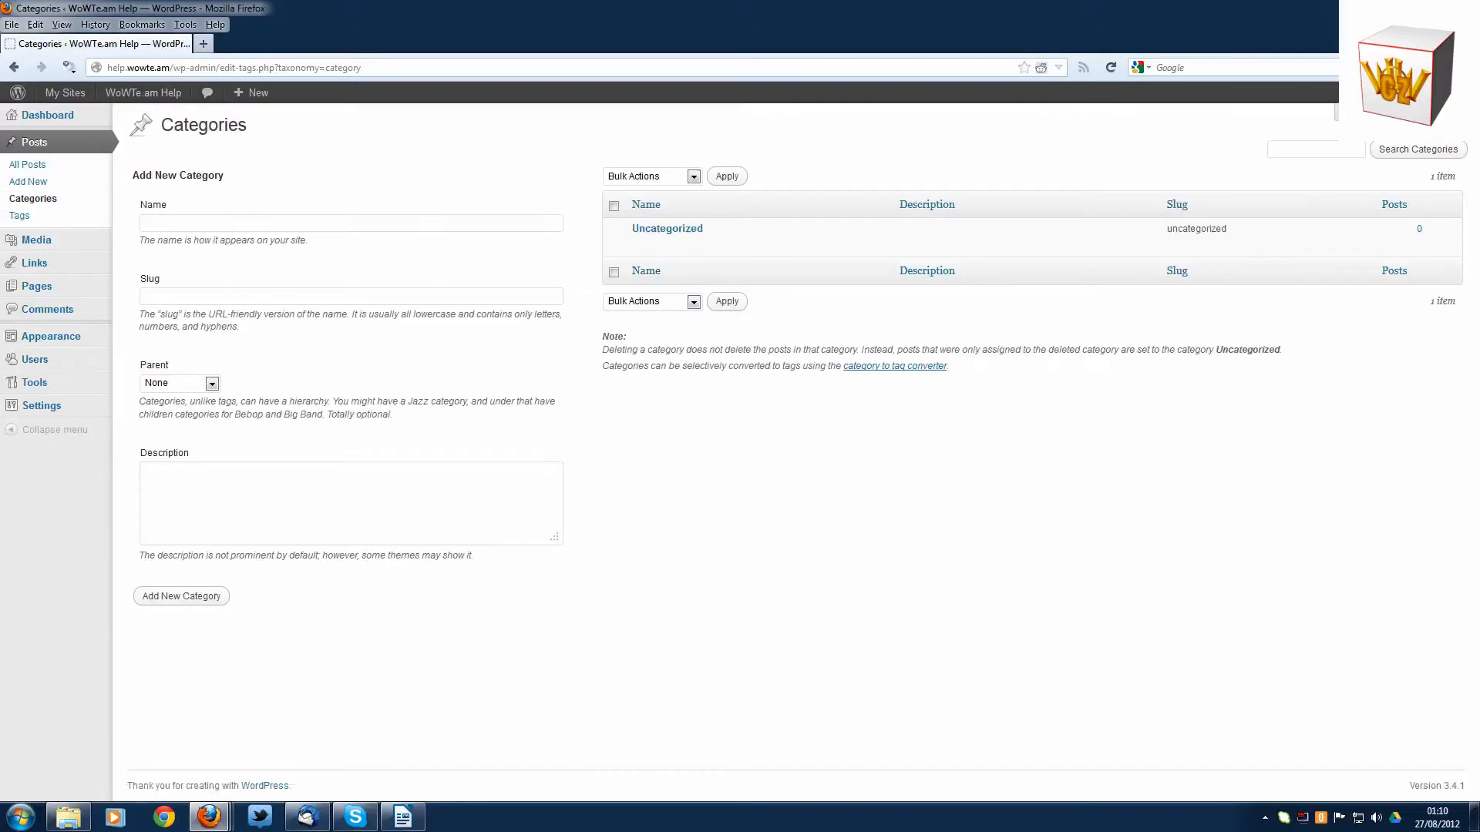
{"action": "left_click", "coordinate": [351, 223]}
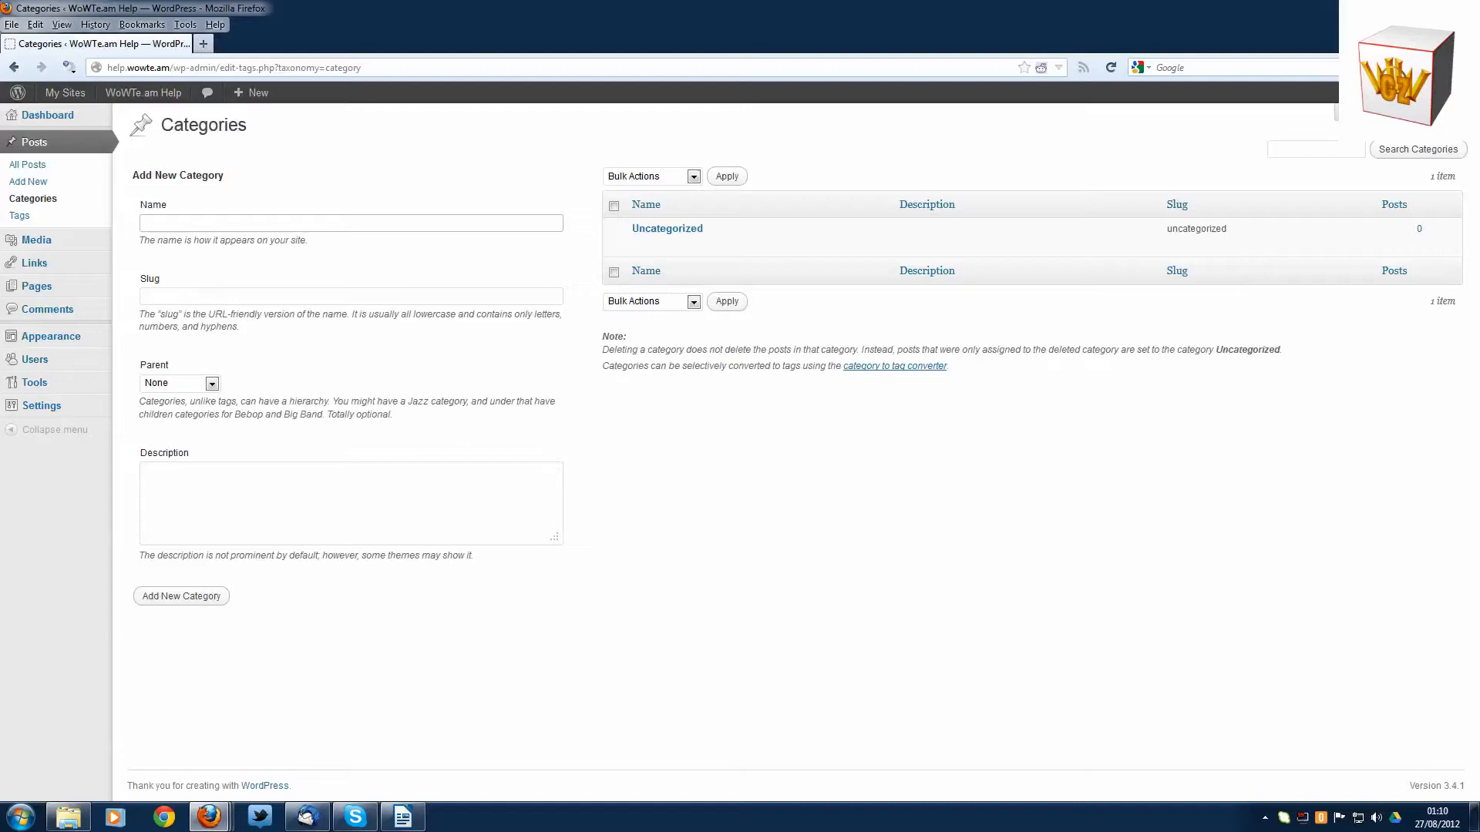
{"action": "type", "text": "Site News"}
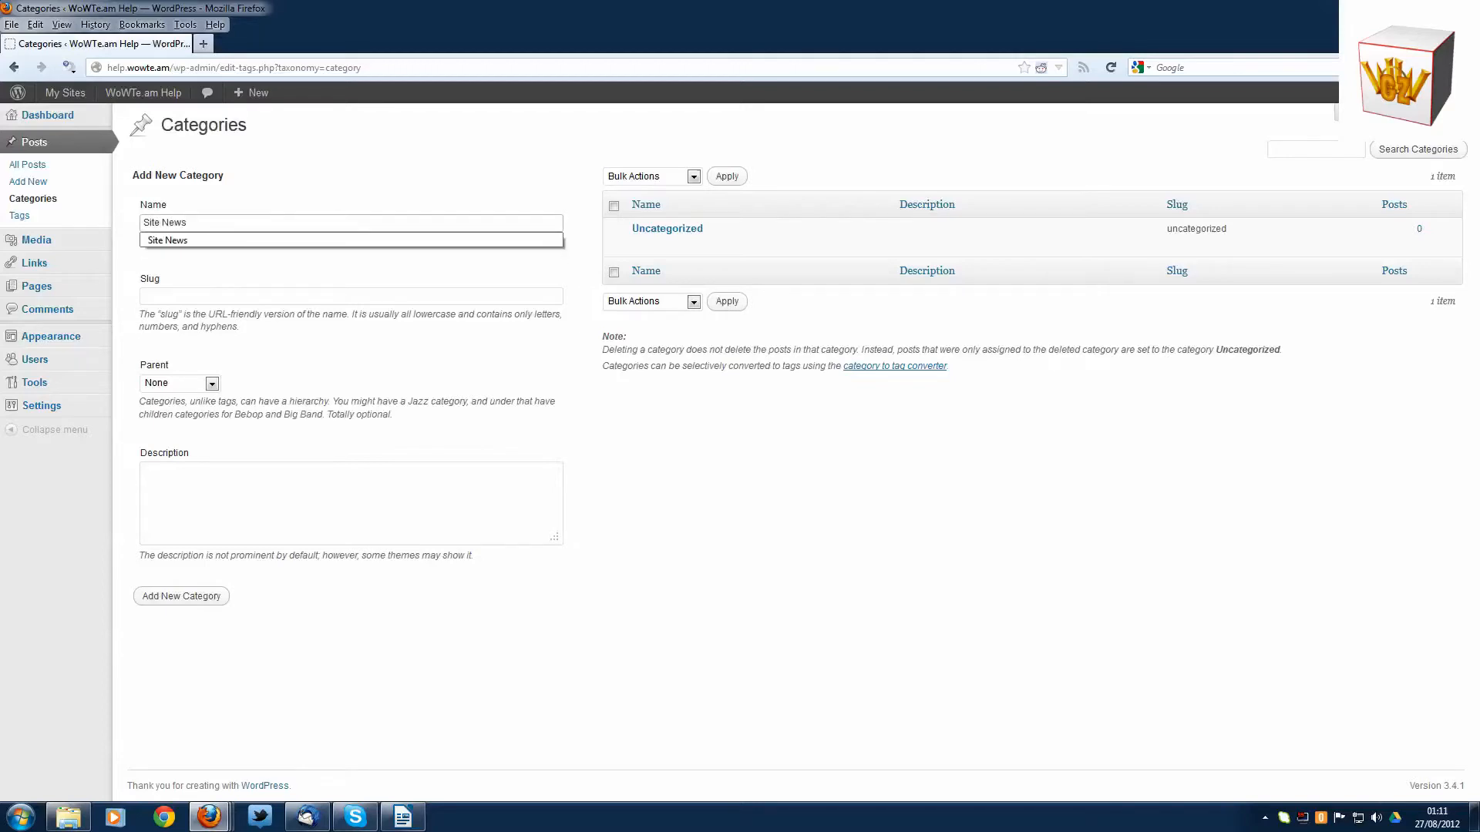
{"action": "left_click", "coordinate": [411, 194]}
{"action": "left_click", "coordinate": [352, 296]}
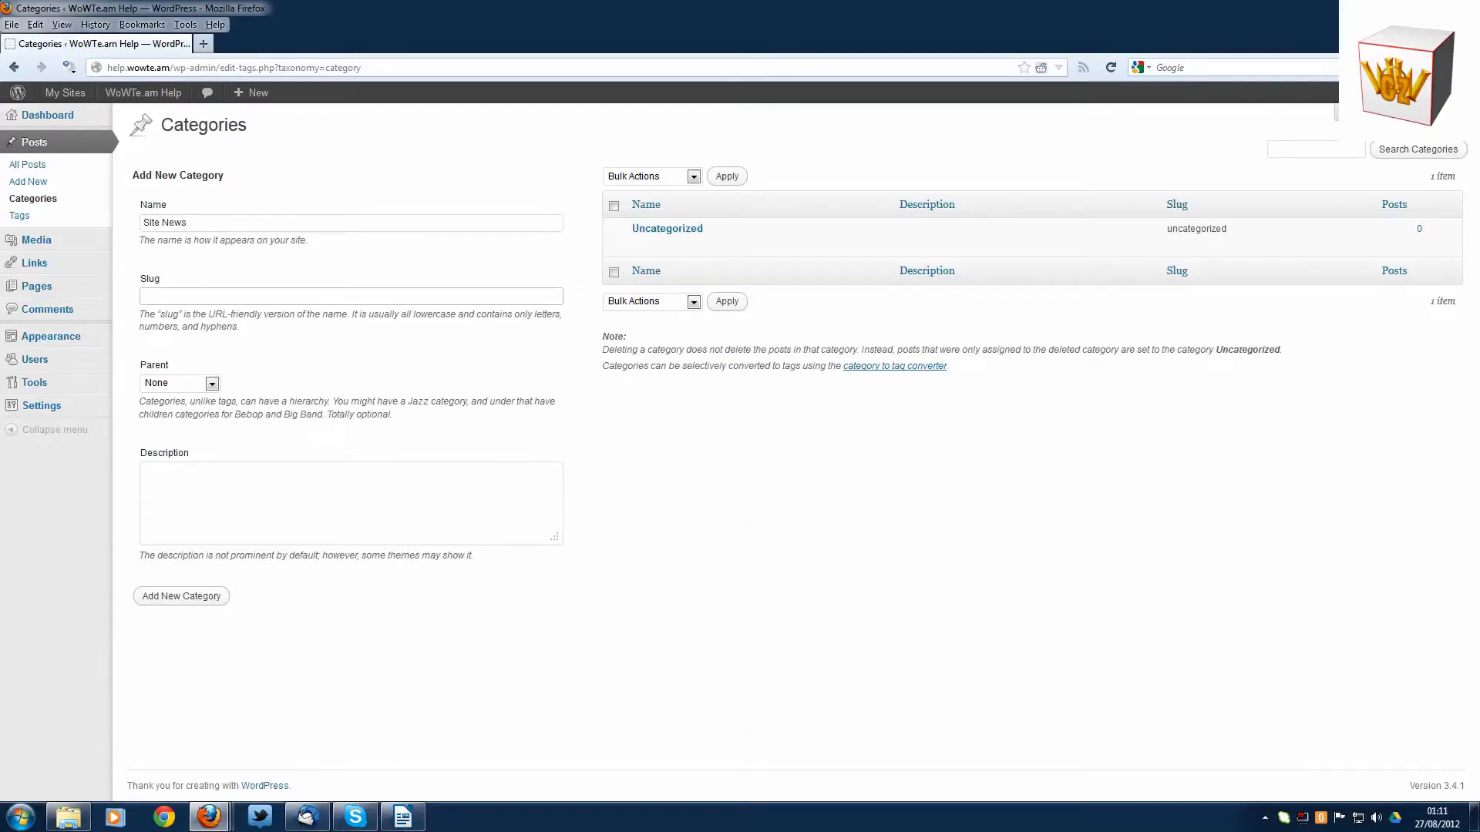
{"action": "type", "text": "site"}
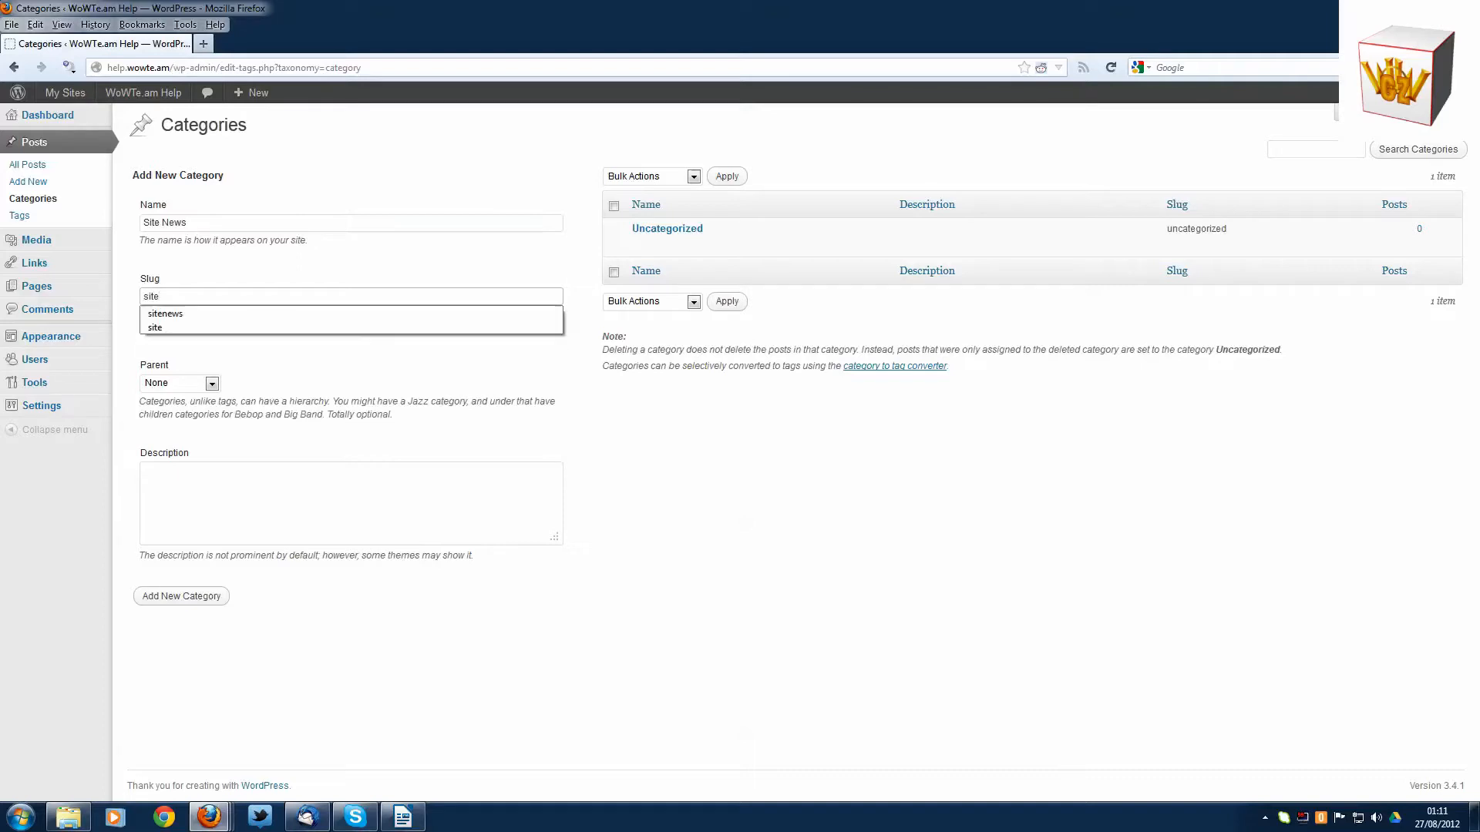
{"action": "type", "text": "news"}
{"action": "left_click", "coordinate": [719, 640]}
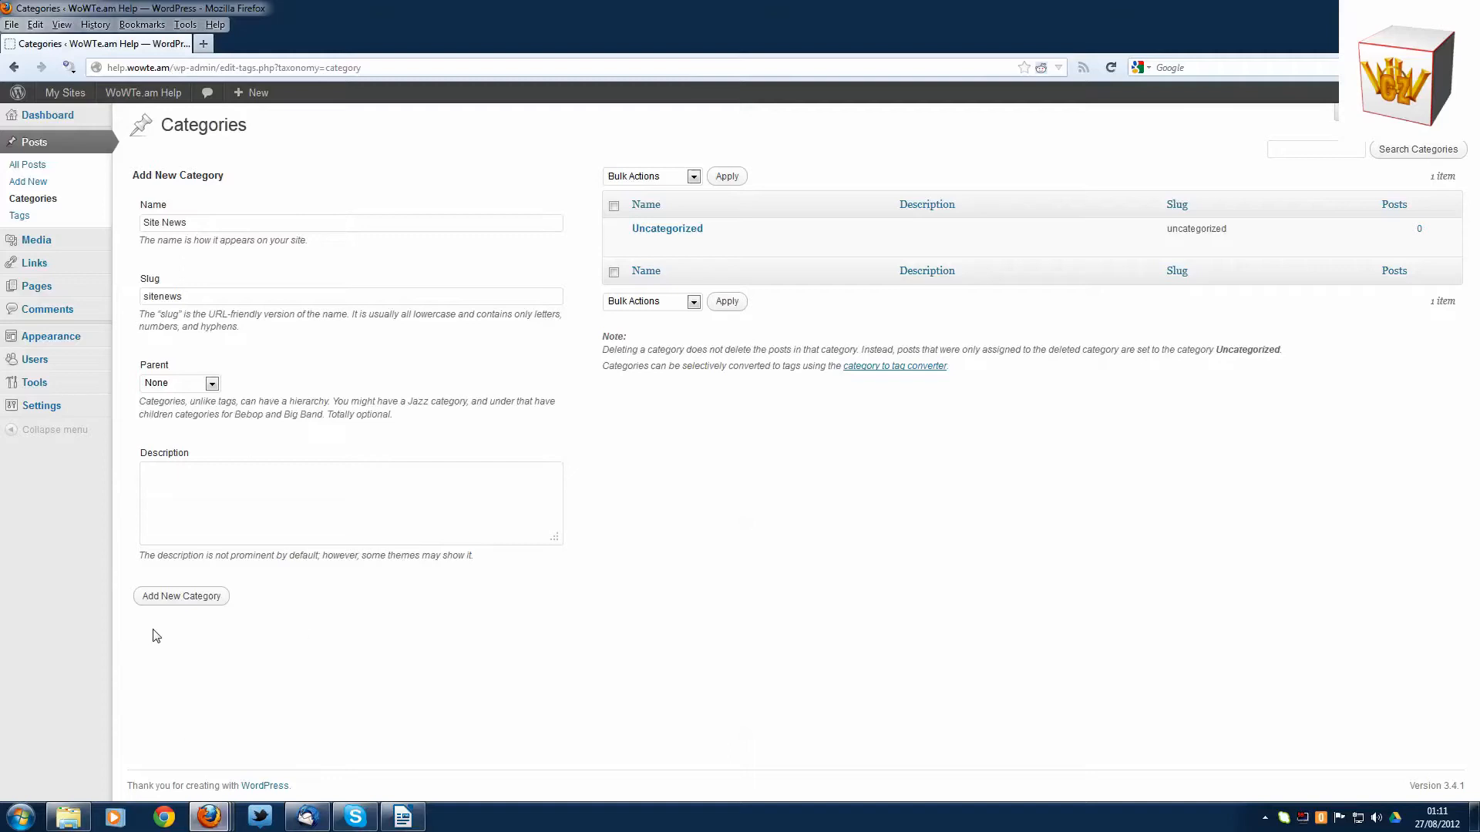
{"action": "left_click", "coordinate": [327, 493]}
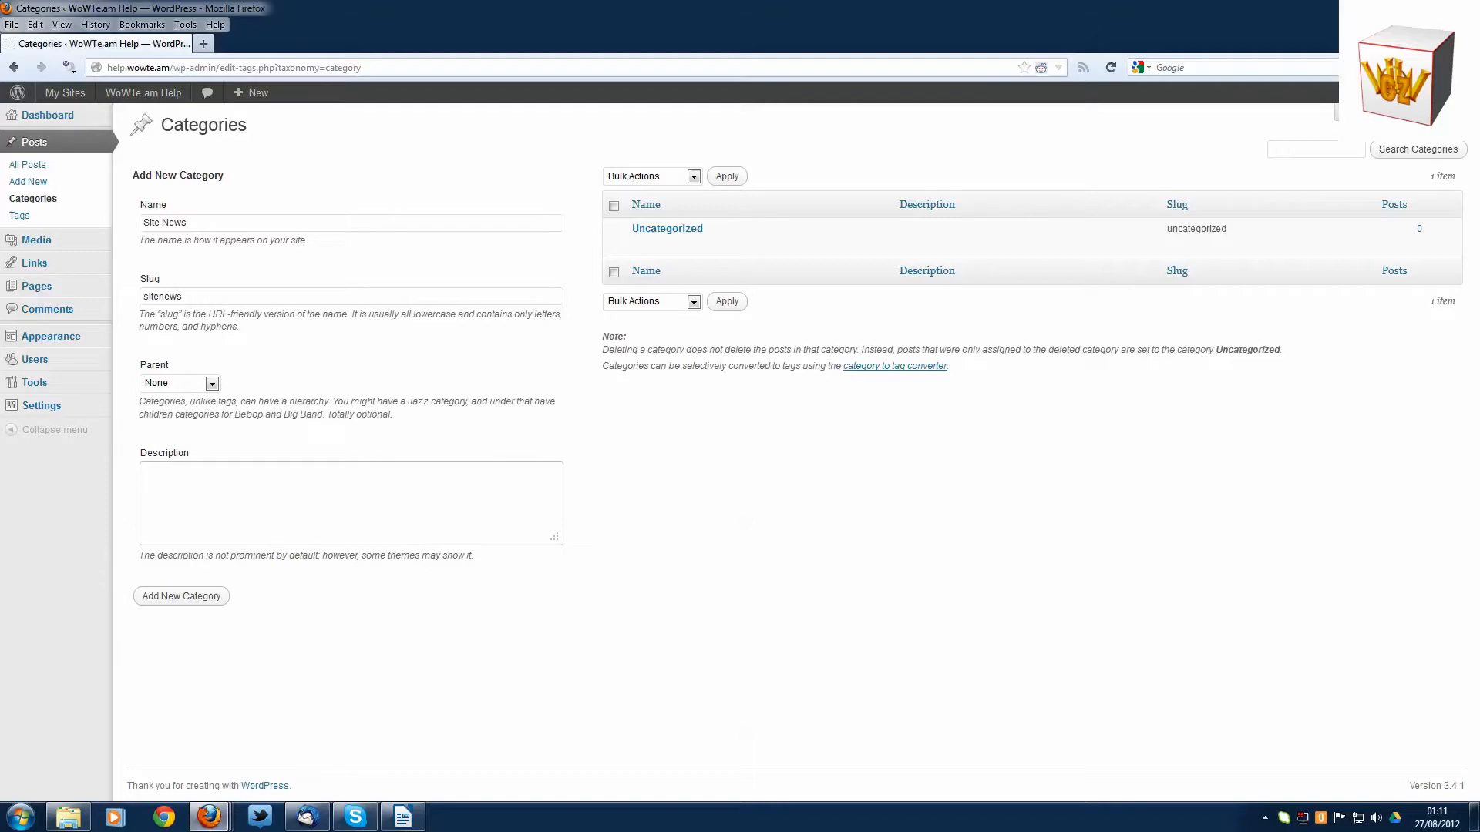
{"action": "left_click", "coordinate": [183, 597]}
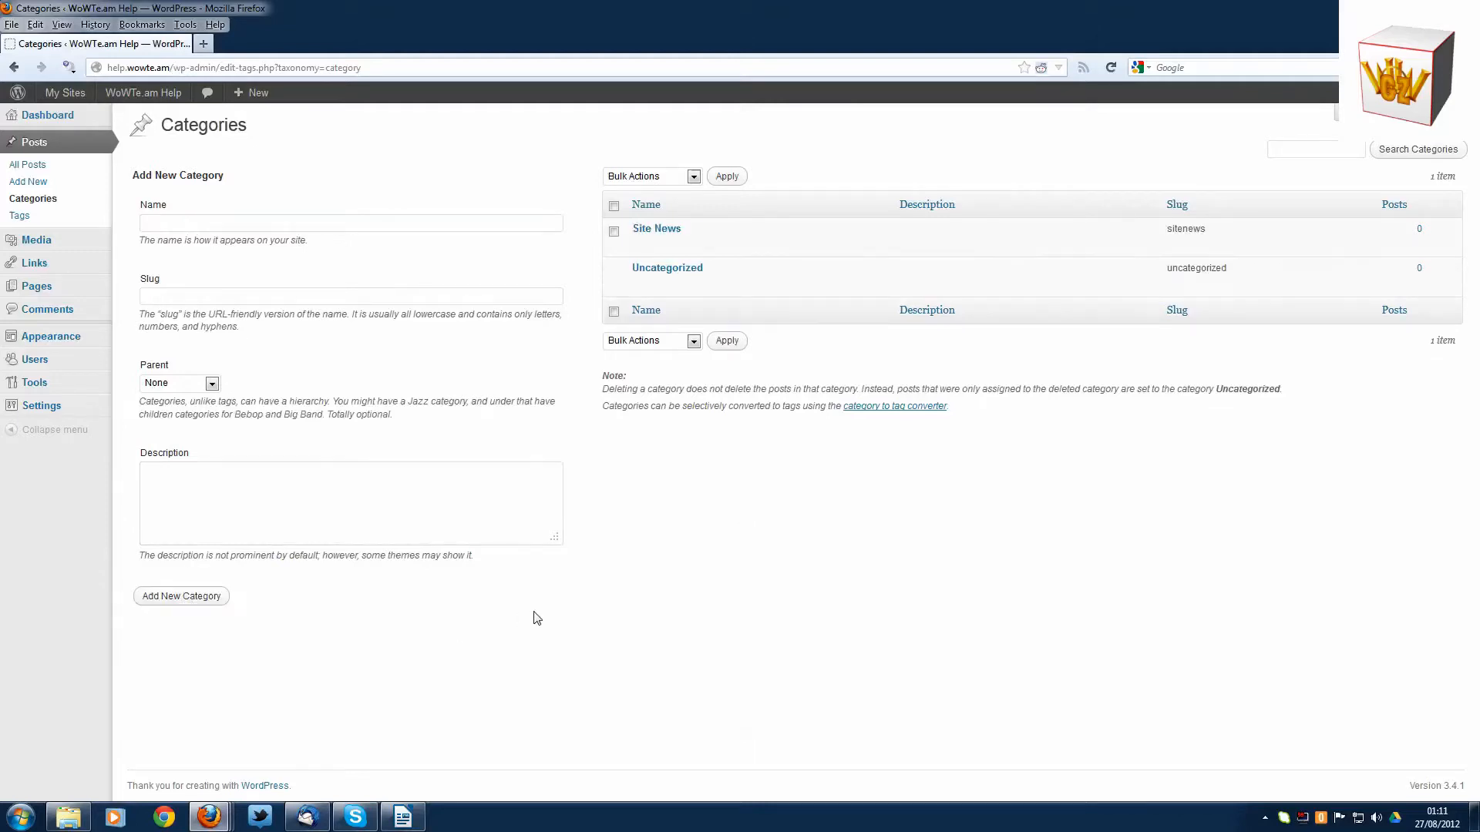
- Open the list of pages and move "Sample Page" to the trash
{"action": "mouse_move", "coordinate": [45, 246]}
{"action": "left_click", "coordinate": [39, 287]}
{"action": "mouse_move", "coordinate": [188, 247]}
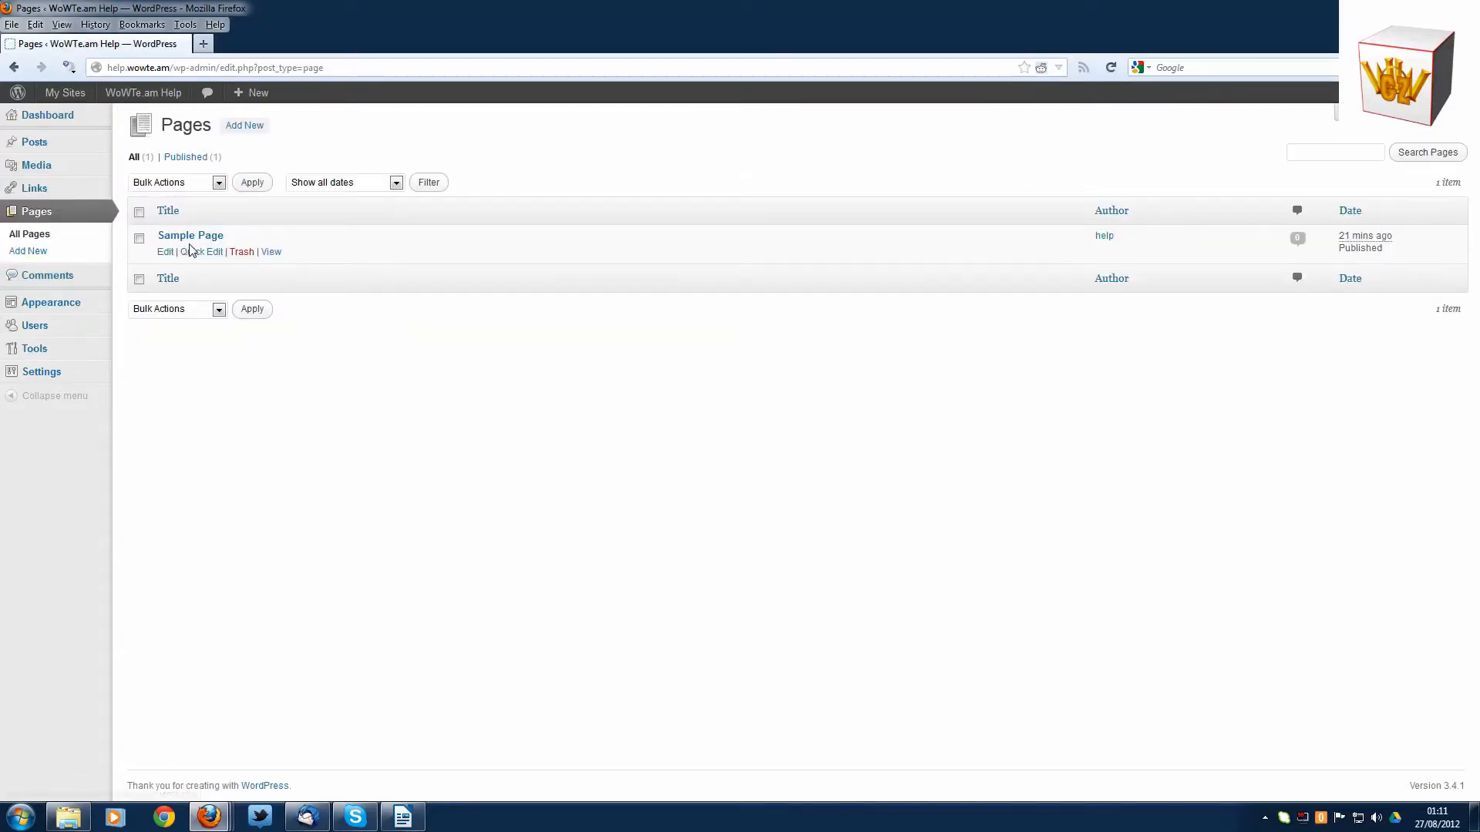
{"action": "left_click", "coordinate": [242, 254]}
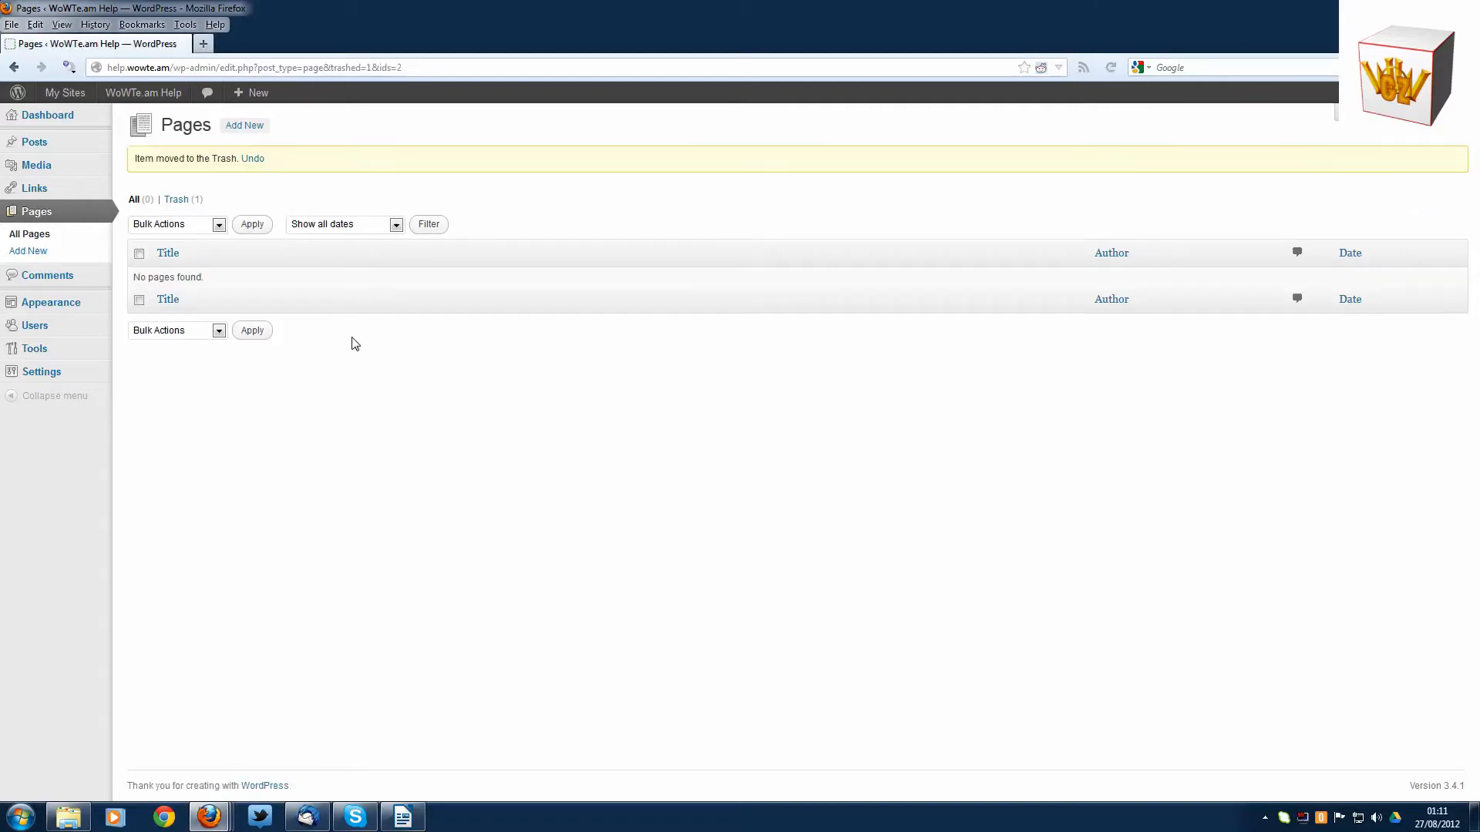
- Check the comments list for remaining comments and view the public front page of the site
{"action": "left_click", "coordinate": [60, 276]}
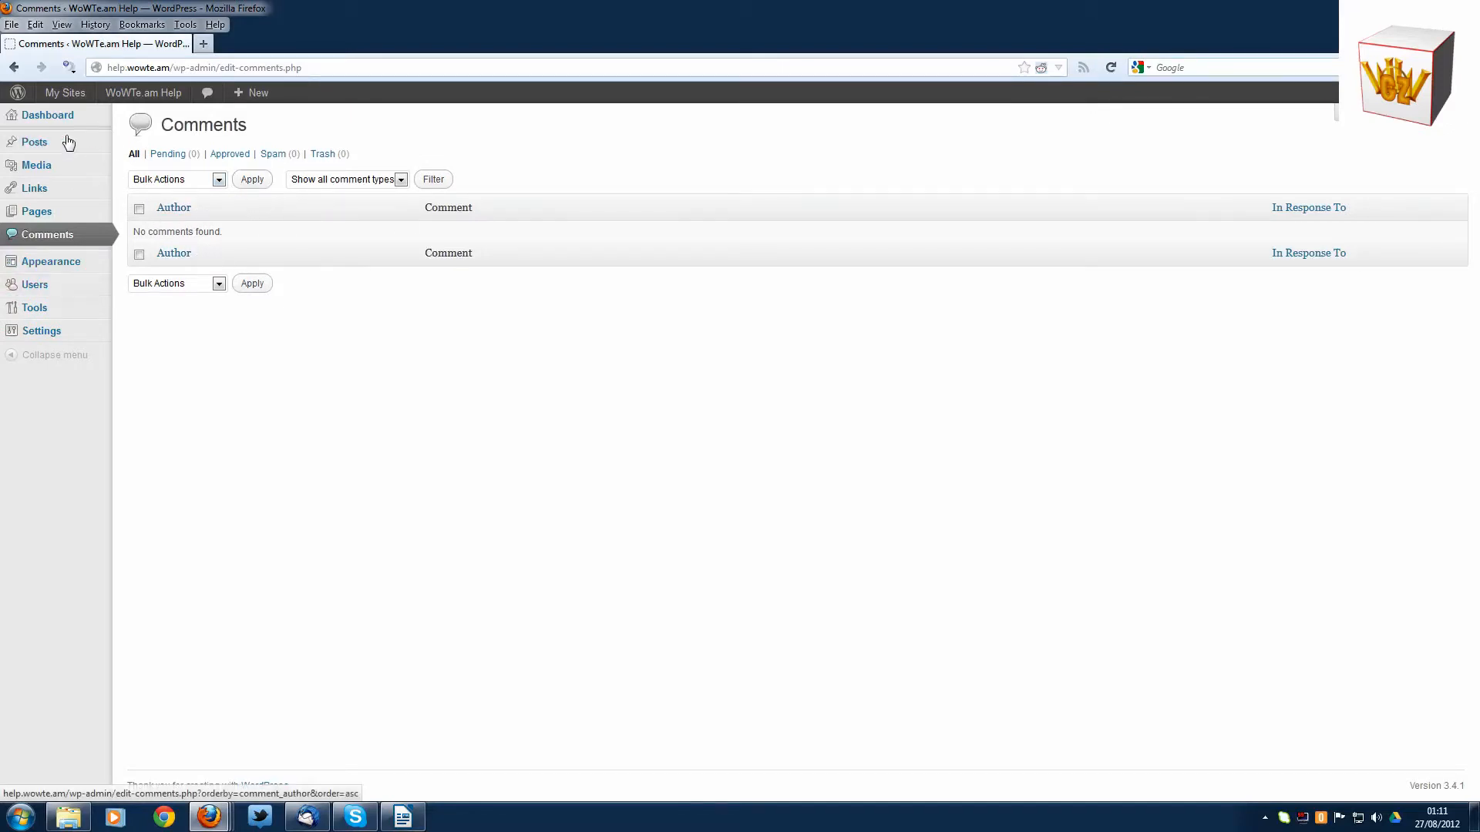
{"action": "mouse_move", "coordinate": [50, 116]}
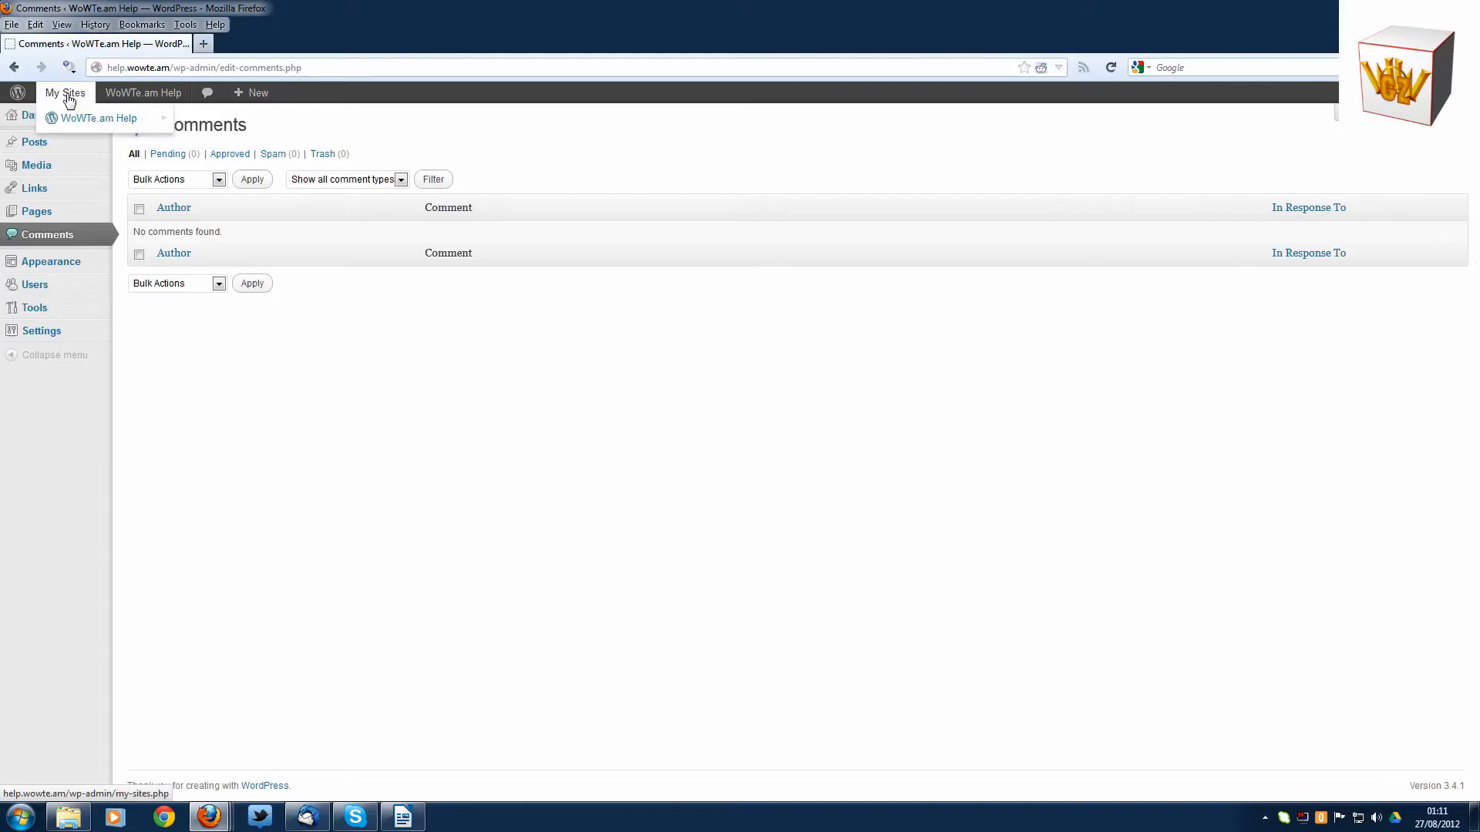
{"action": "mouse_move", "coordinate": [132, 93]}
{"action": "left_click", "coordinate": [137, 118]}
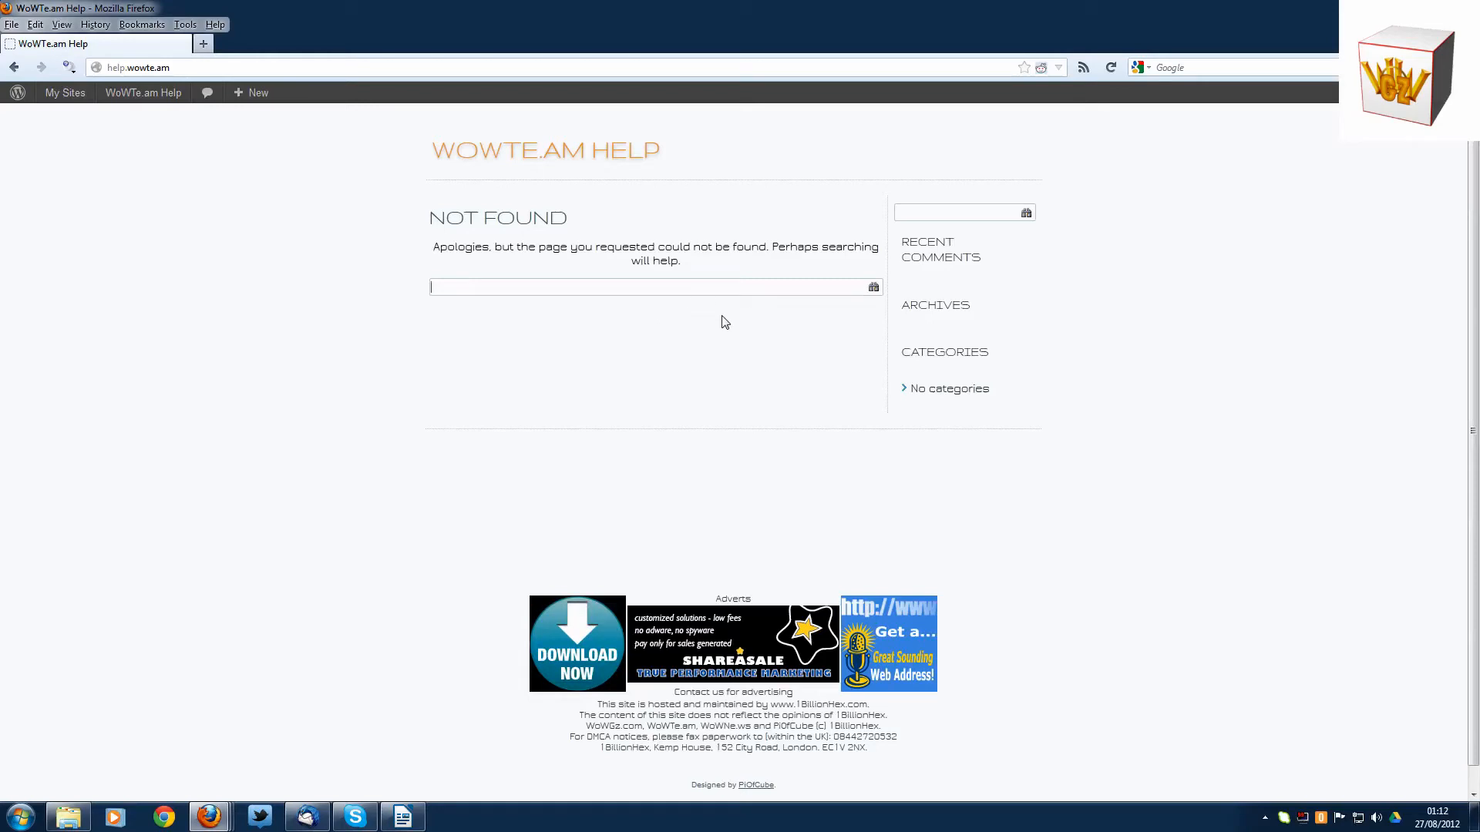
- Create a new page and title it "About"
{"action": "mouse_move", "coordinate": [245, 96]}
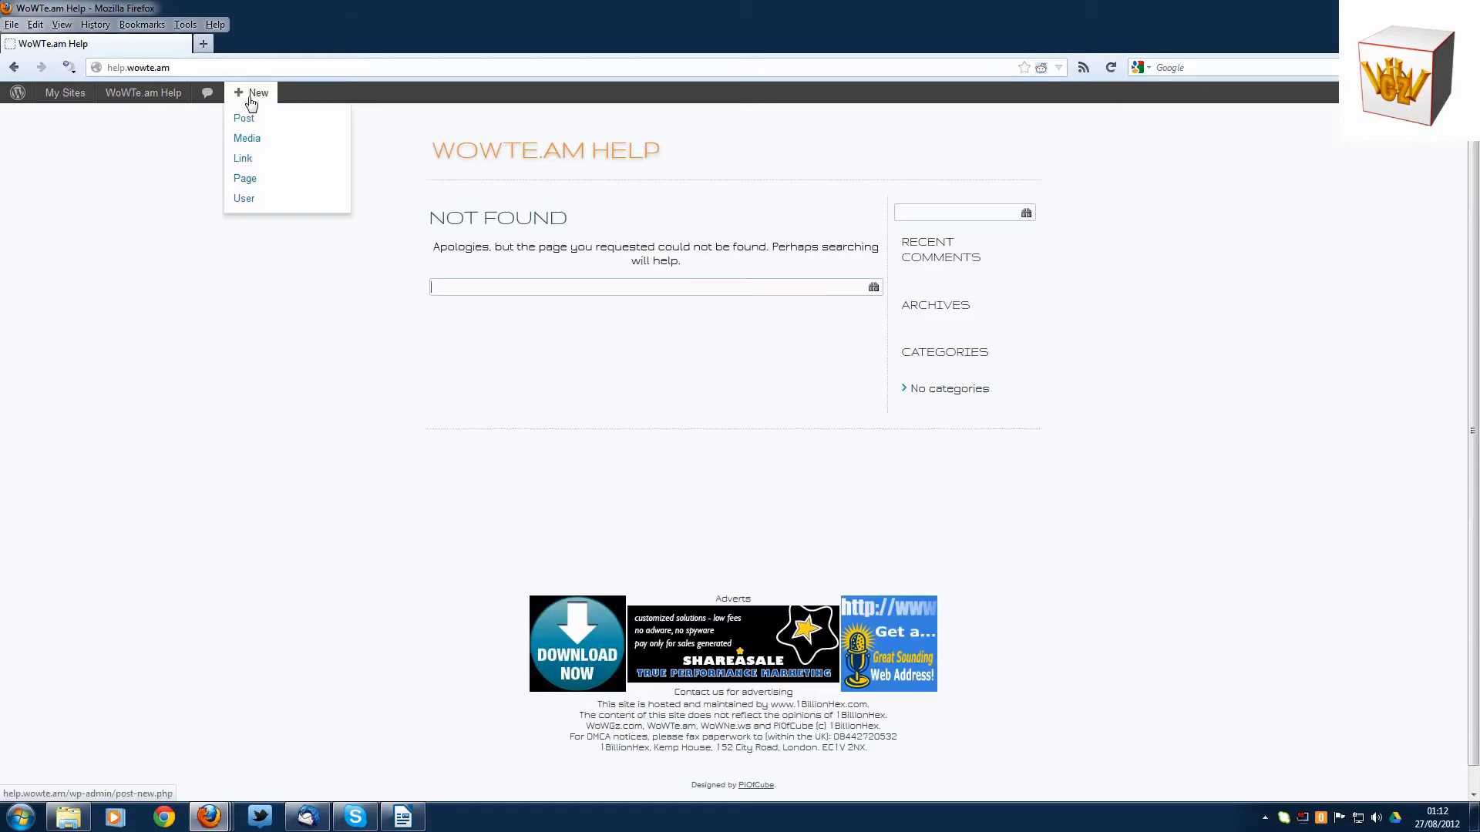
{"action": "left_click", "coordinate": [253, 186]}
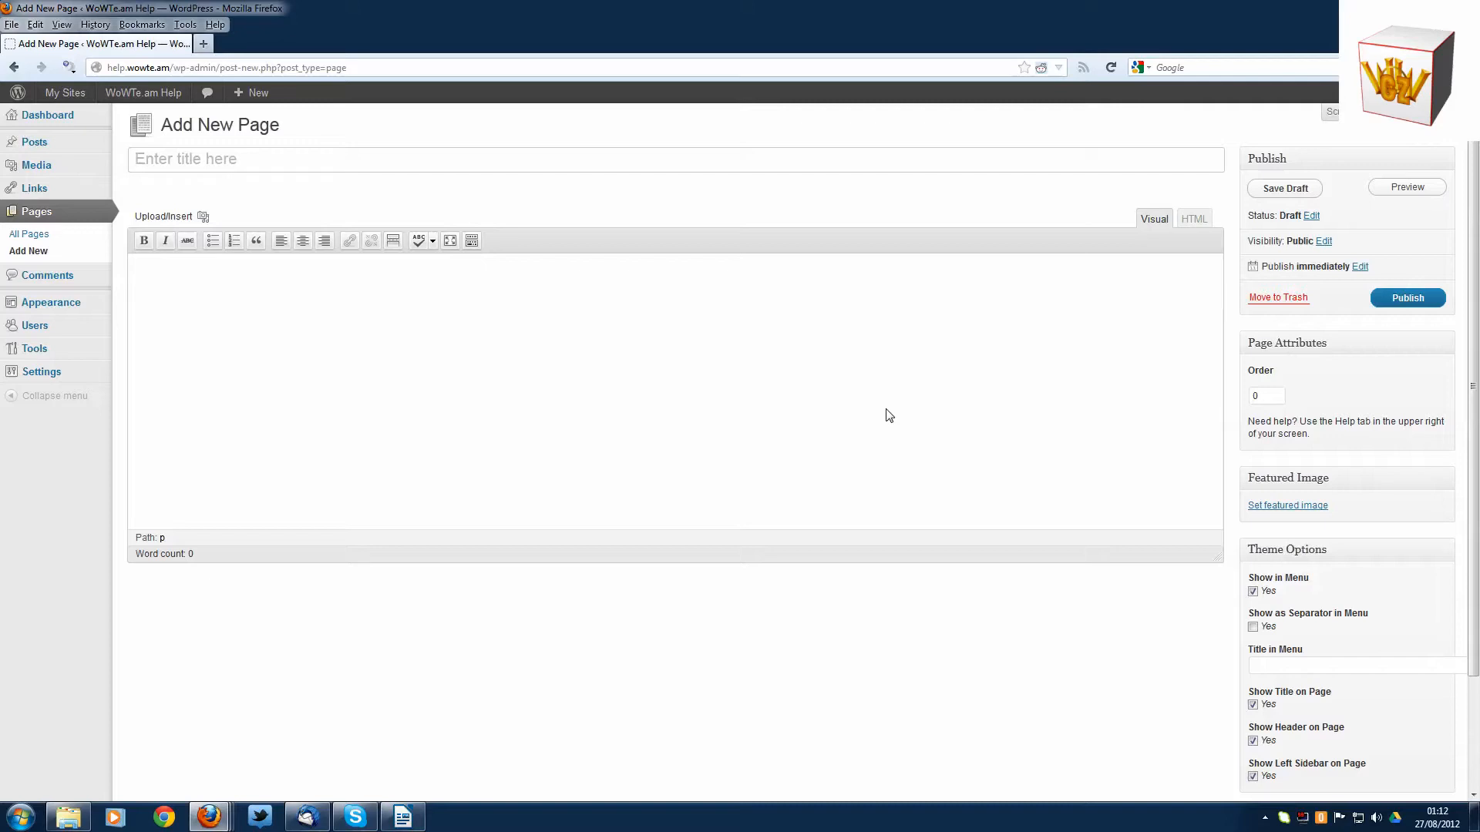
{"action": "key", "text": "shift"}
{"action": "type", "text": "About"}
{"action": "left_click", "coordinate": [688, 349]}
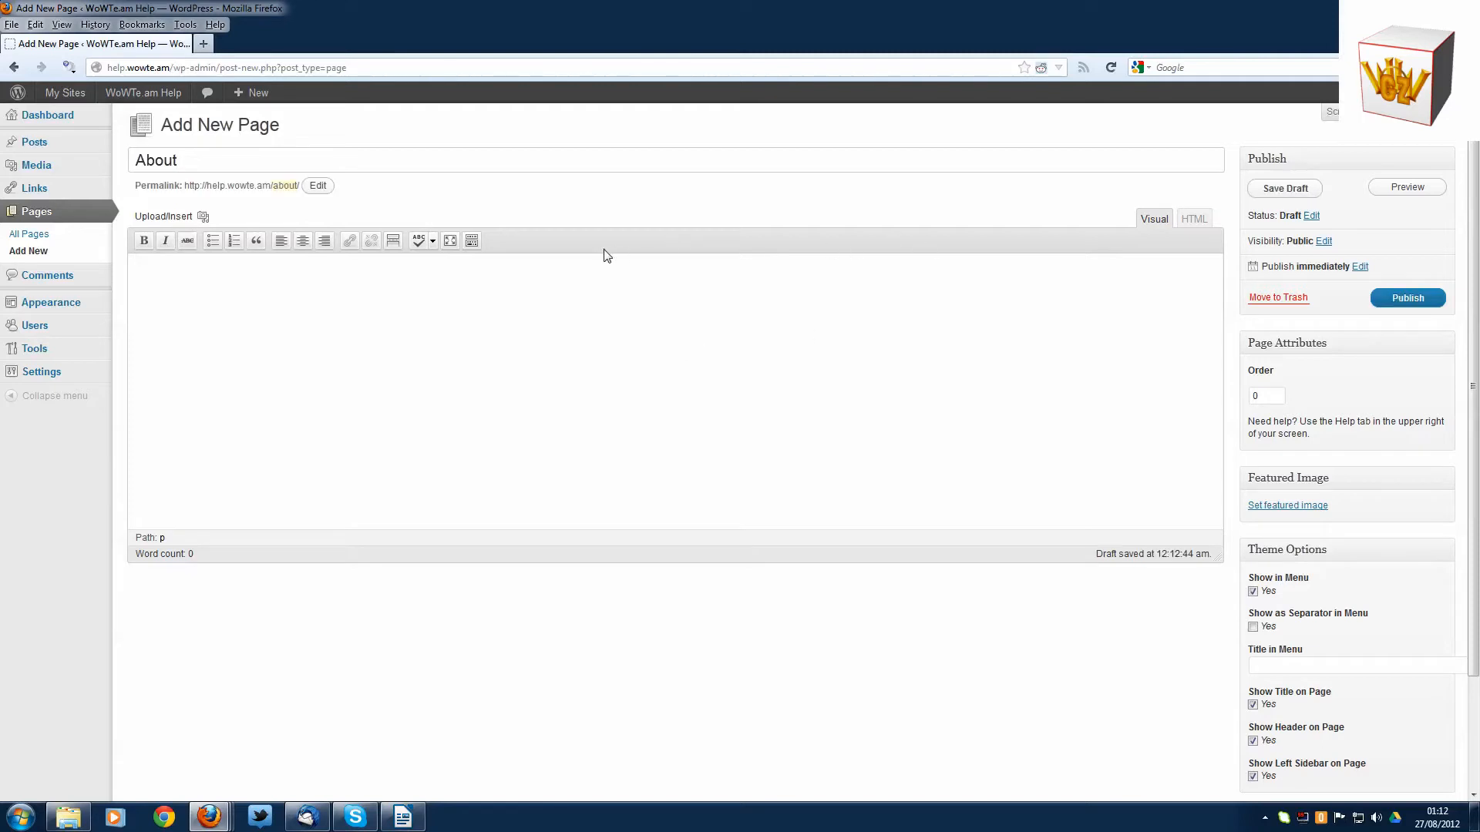
- Show the extra row of formatting tools and enter "About Help!" as the first line of the page body
{"action": "left_click", "coordinate": [476, 243]}
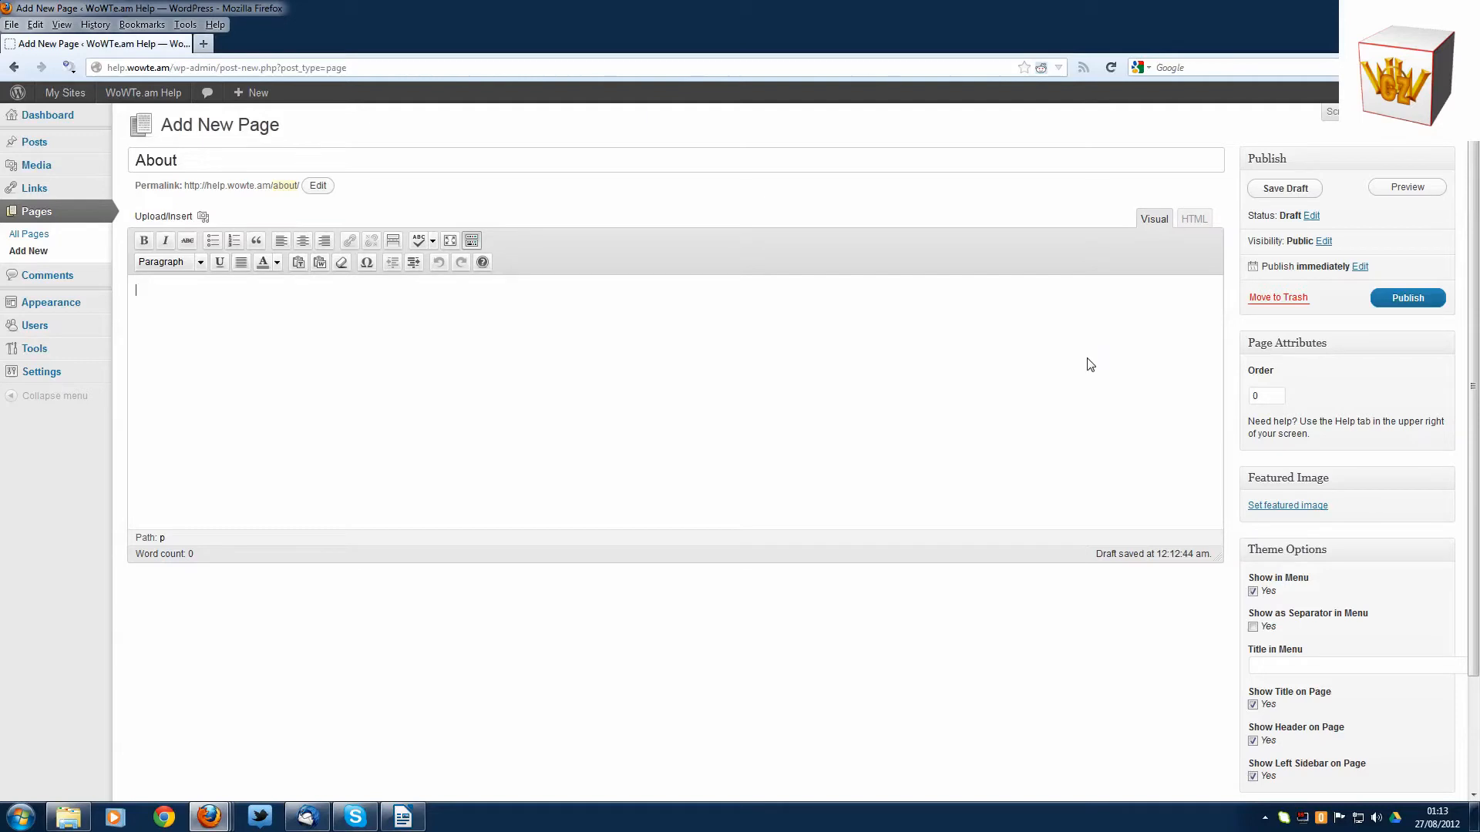
{"action": "type", "text": "Ab"}
{"action": "type", "text": "out "}
{"action": "type", "text": "Help"}
{"action": "type", "text": "!"}
{"action": "type", "text": "Th"}
{"action": "type", "text": "is"}
{"action": "type", "text": "is a"}
{"action": "type", "text": " b"}
{"action": "type", "text": "asic"}
{"action": "type", "text": " page to de"}
{"action": "type", "text": "mons"}
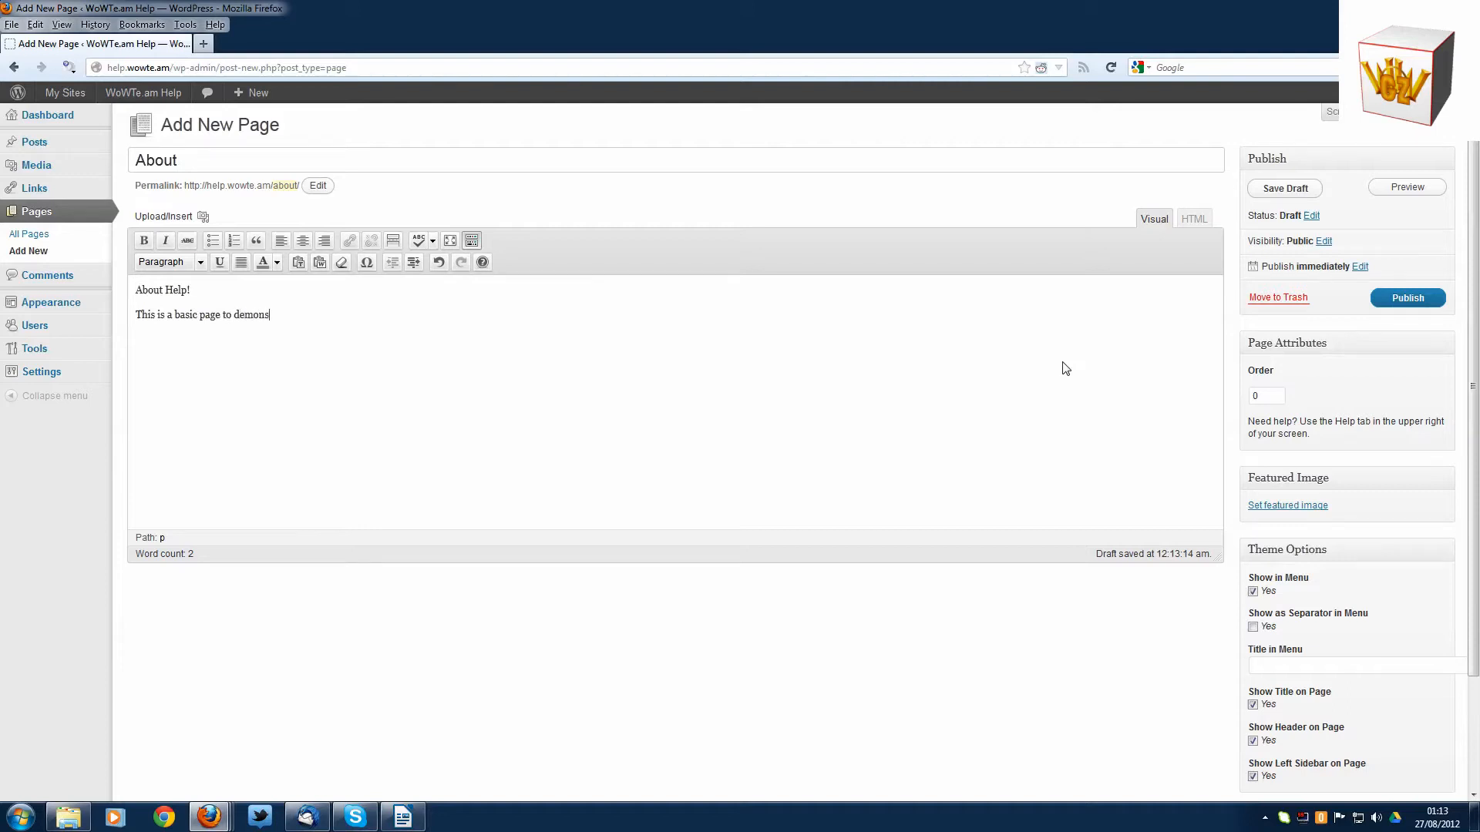
{"action": "type", "text": "trate the"}
{"action": "key", "text": "BackSpace"}
{"action": "key", "text": "BackSpace"}
{"action": "key", "text": "BackSpace"}
{"action": "key", "text": "BackSpace"}
{"action": "key", "text": "BackSpace"}
{"action": "type", "text": "how to"}
{"action": "type", "text": "e"}
{"action": "type", "text": " use"}
{"action": "type", "text": " the free we"}
{"action": "type", "text": "bsite"}
{"action": "type", "text": "s fro"}
{"action": "type", "text": "m www"}
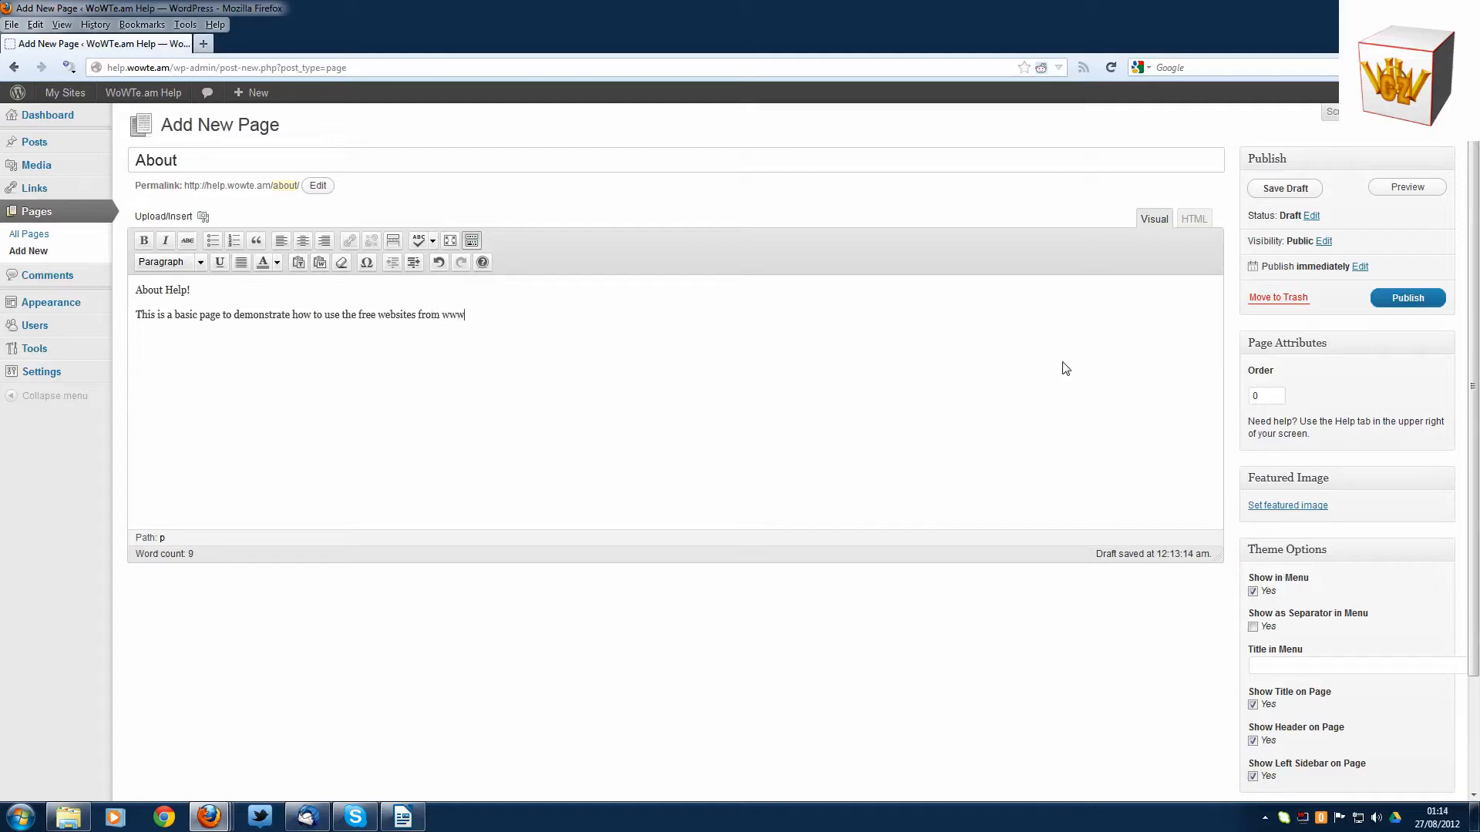
{"action": "type", "text": ".WoWGz.com"}
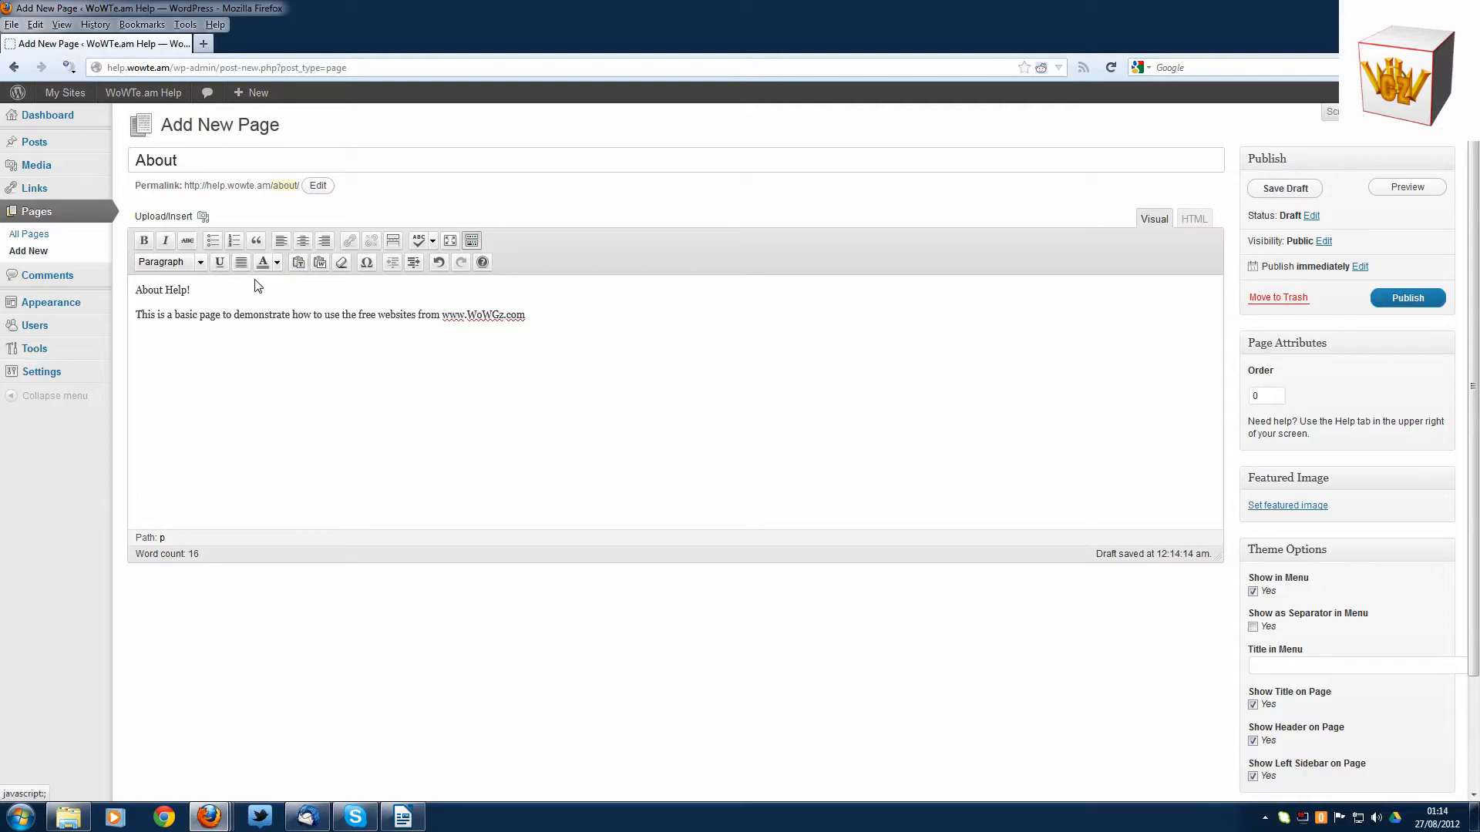
- Centre the "About Help!" line and format it as Heading 1
{"action": "left_click", "coordinate": [303, 243]}
{"action": "left_click_drag", "start_coordinate": [714, 298], "coordinate": [613, 289]}
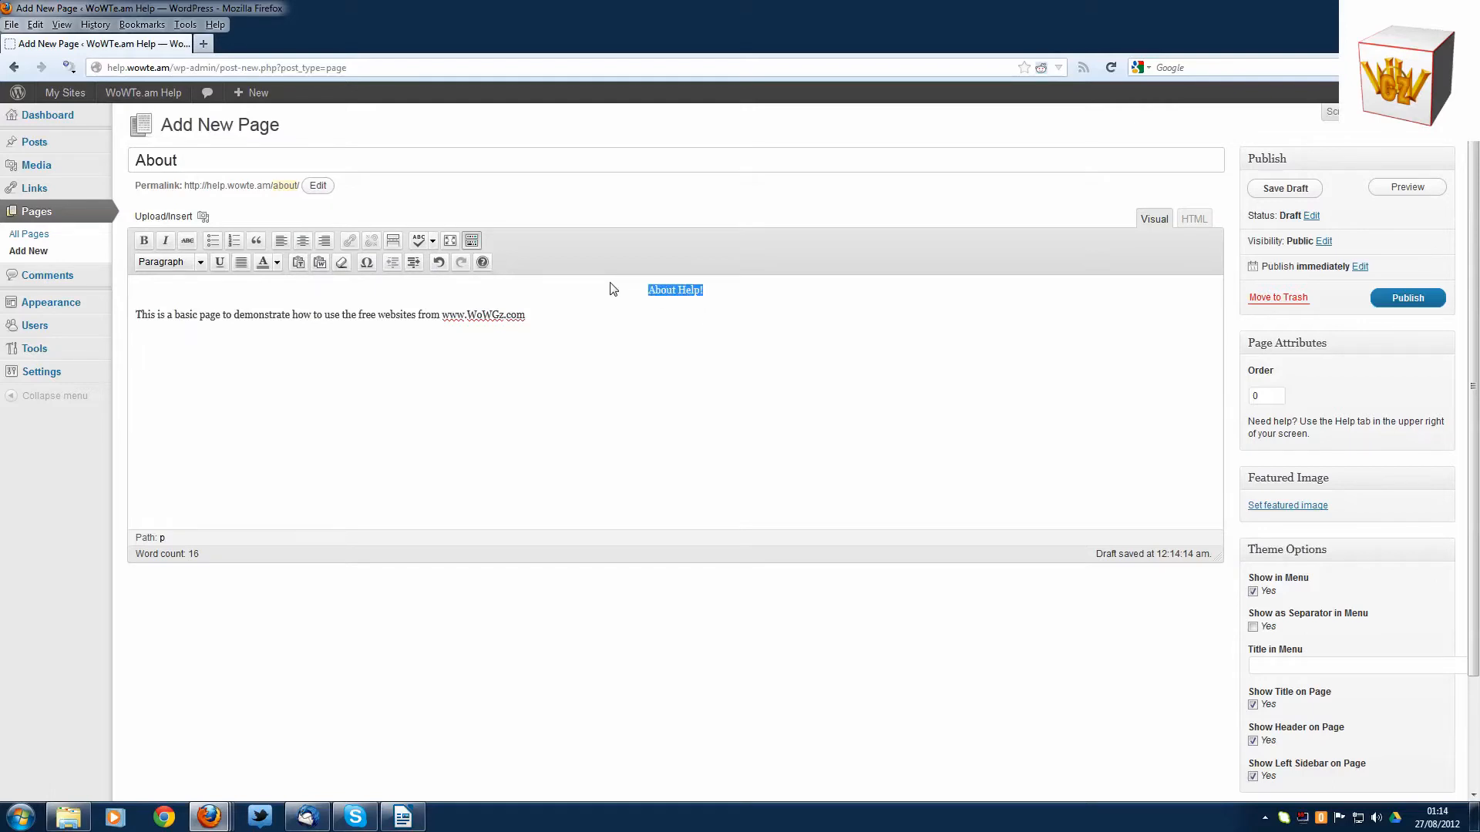
{"action": "left_click", "coordinate": [202, 267]}
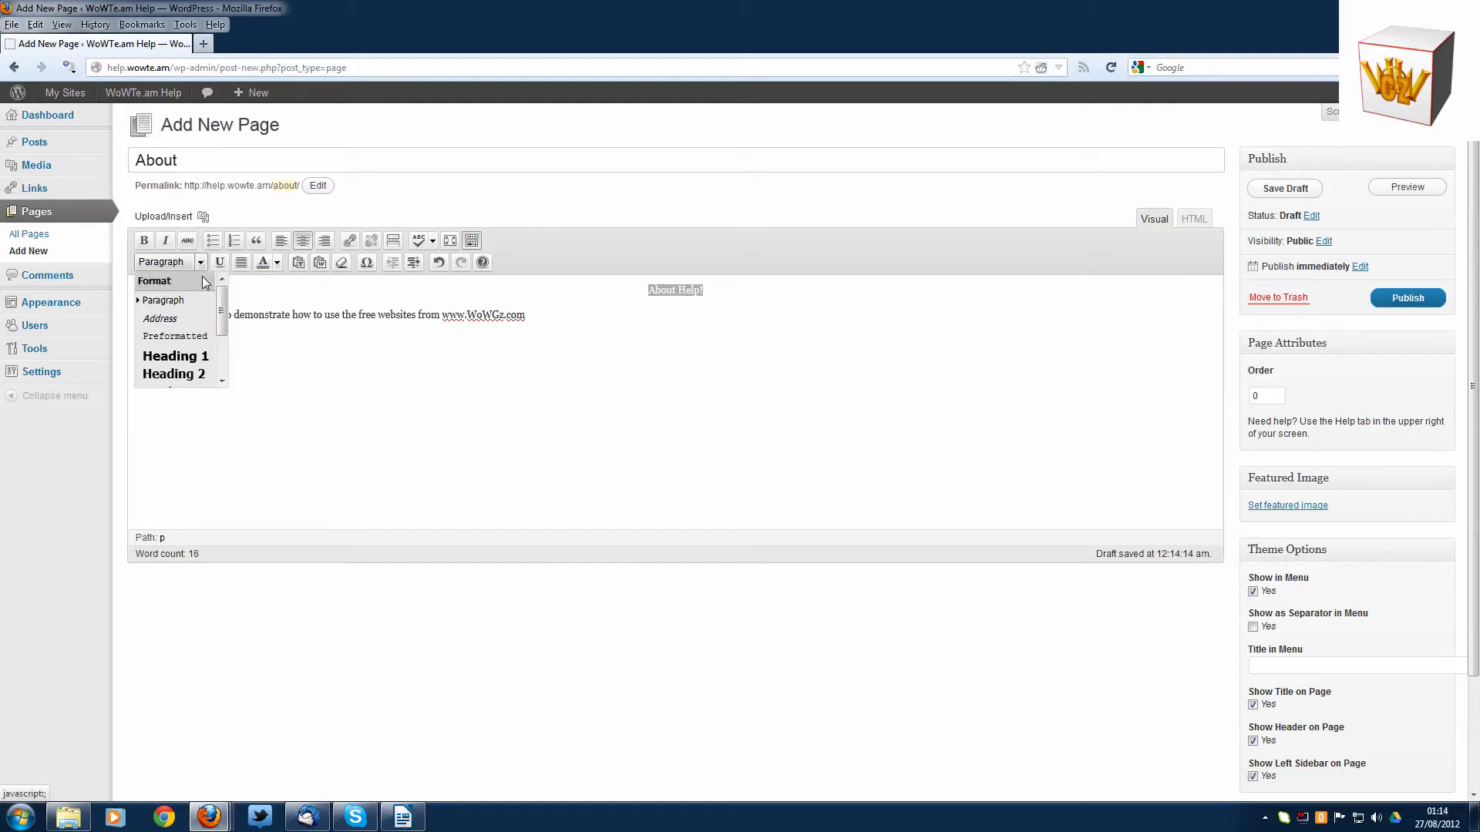
{"action": "scroll", "coordinate": [221, 306], "scroll_direction": "down", "scroll_amount": 2}
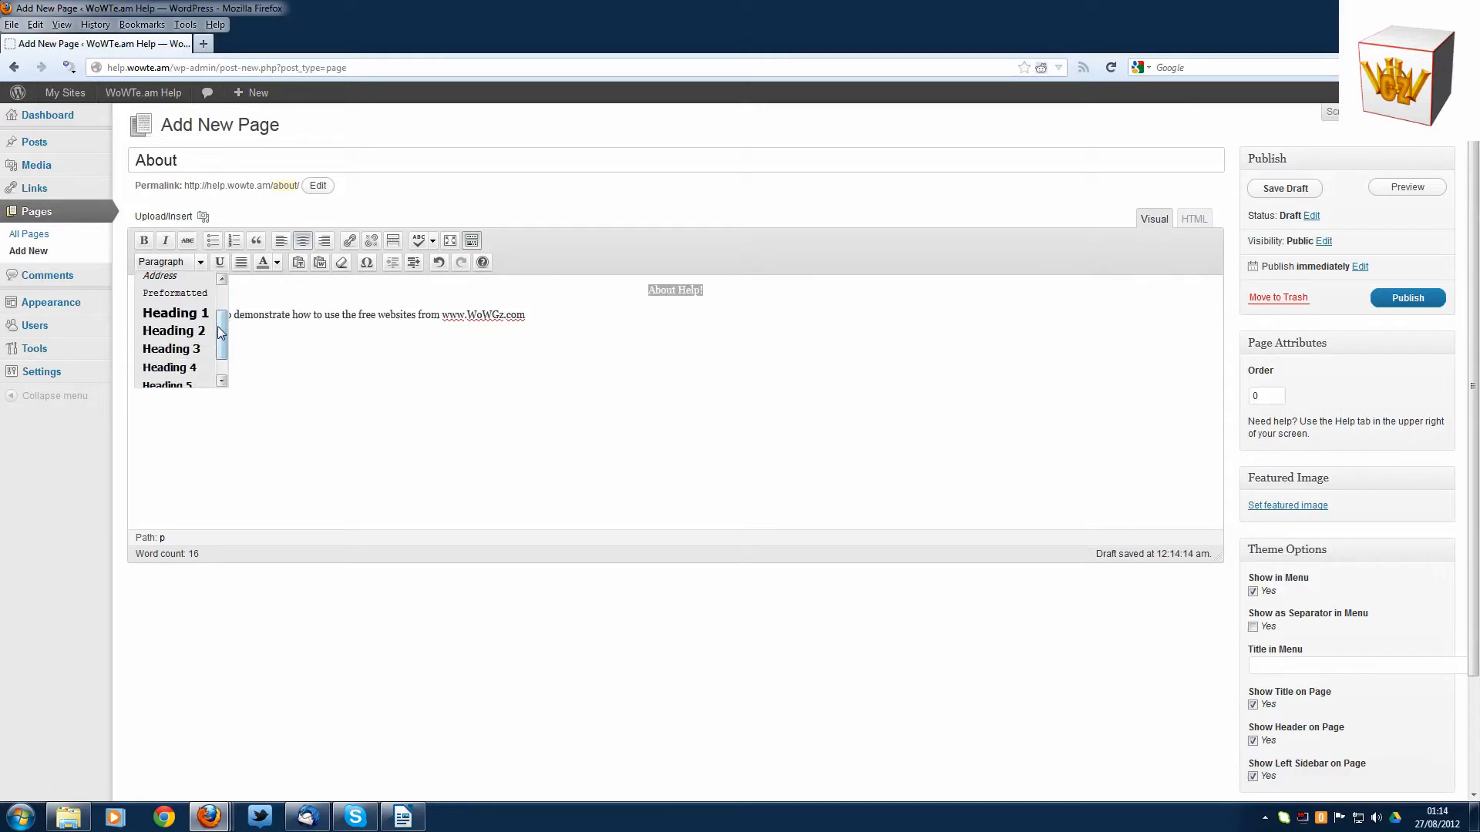
{"action": "left_click", "coordinate": [172, 311]}
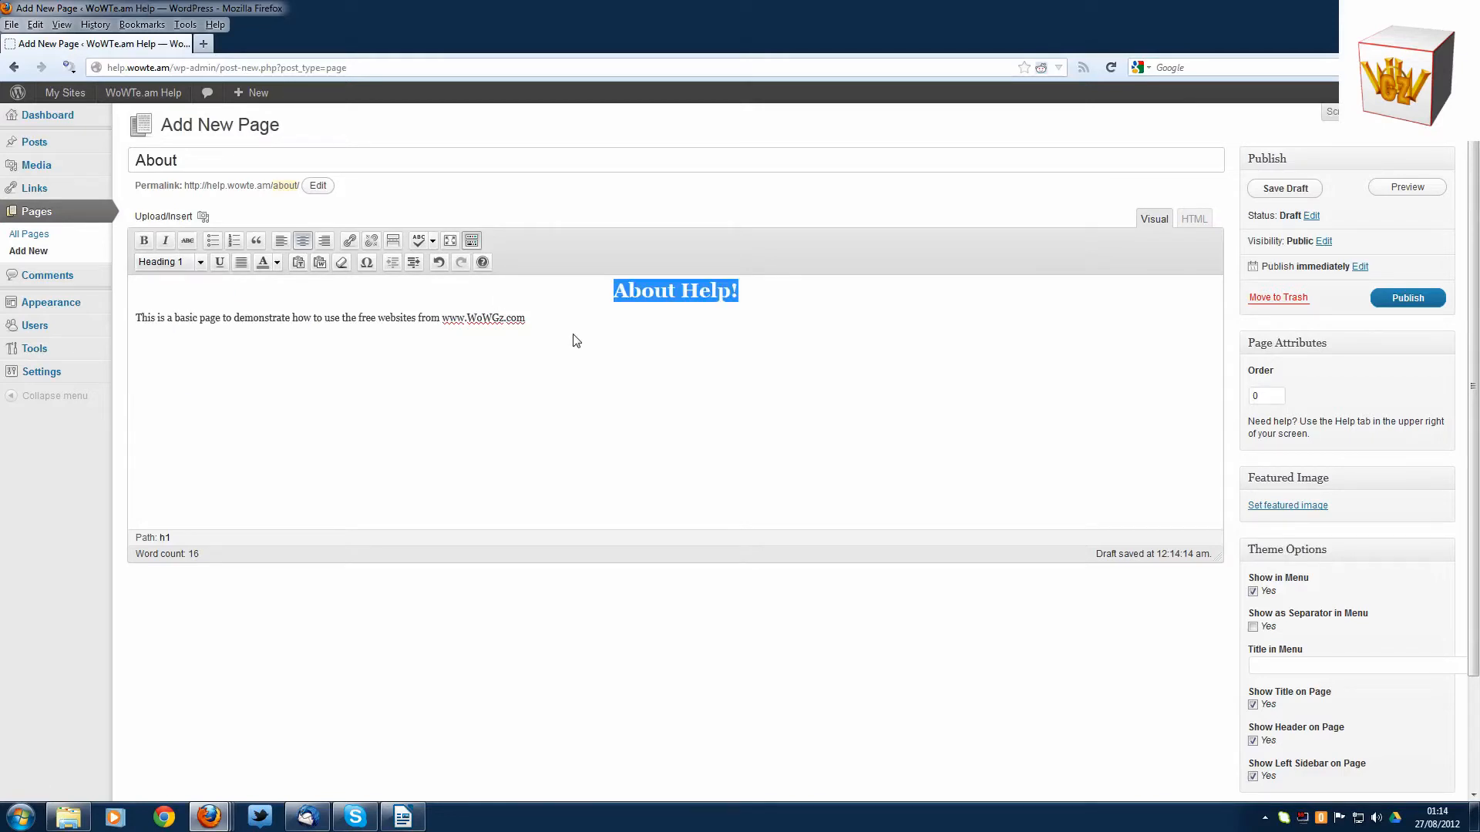
{"action": "left_click", "coordinate": [589, 348]}
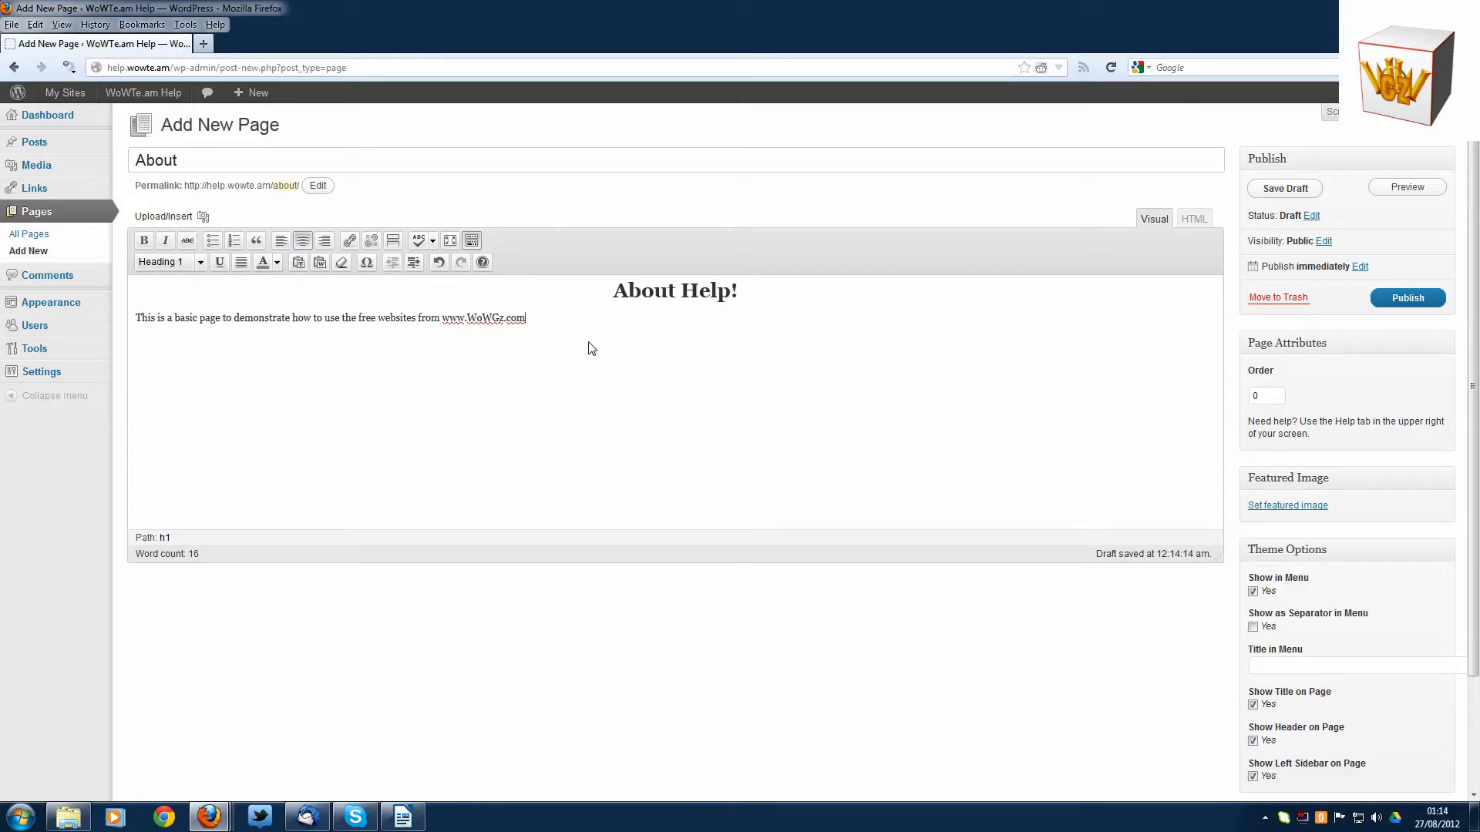
- View the page's HTML source, return to the visual editor and look over the page's theme options
{"action": "left_click", "coordinate": [1191, 223]}
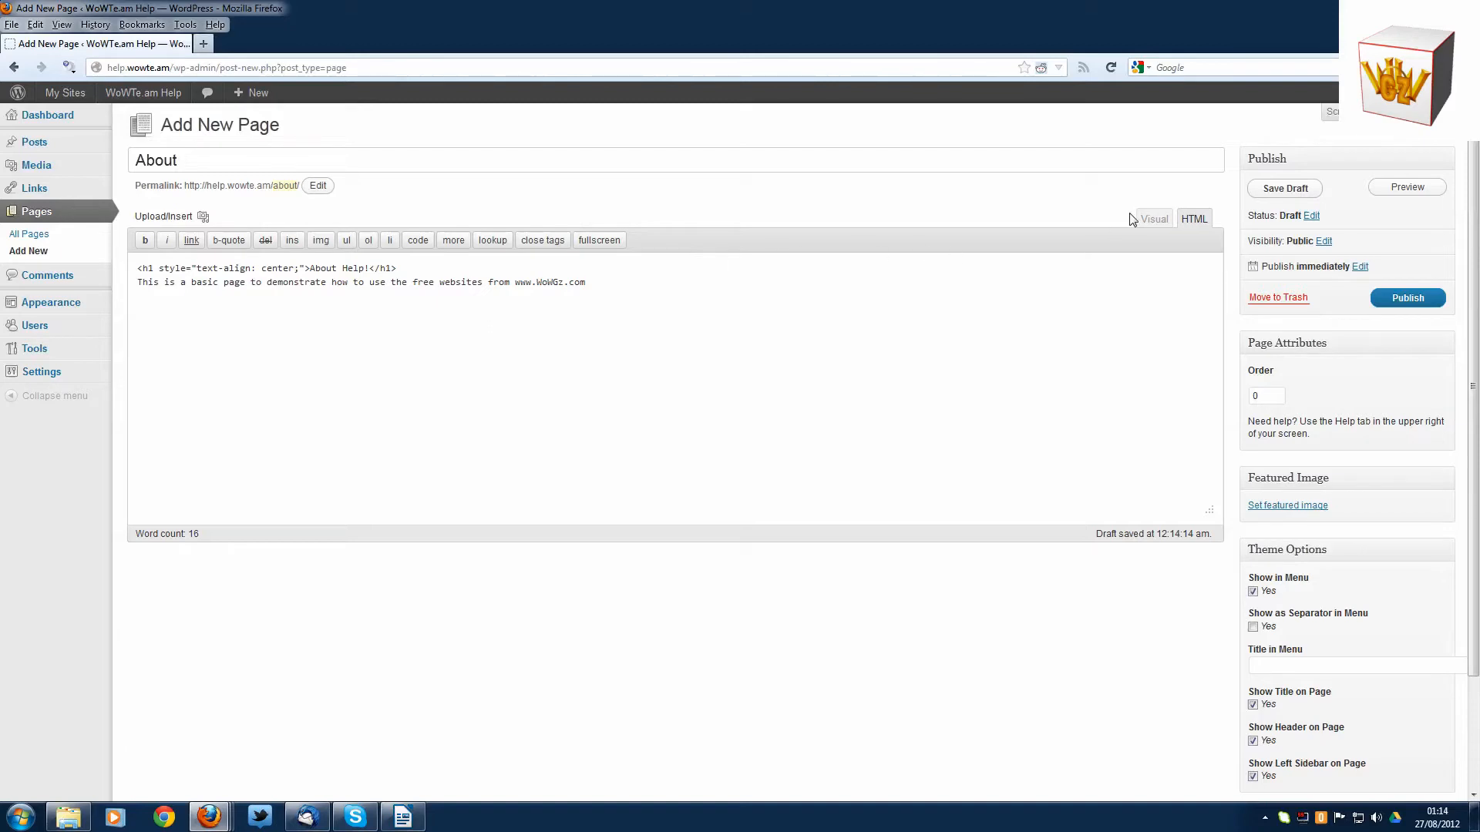
{"action": "left_click", "coordinate": [1150, 219]}
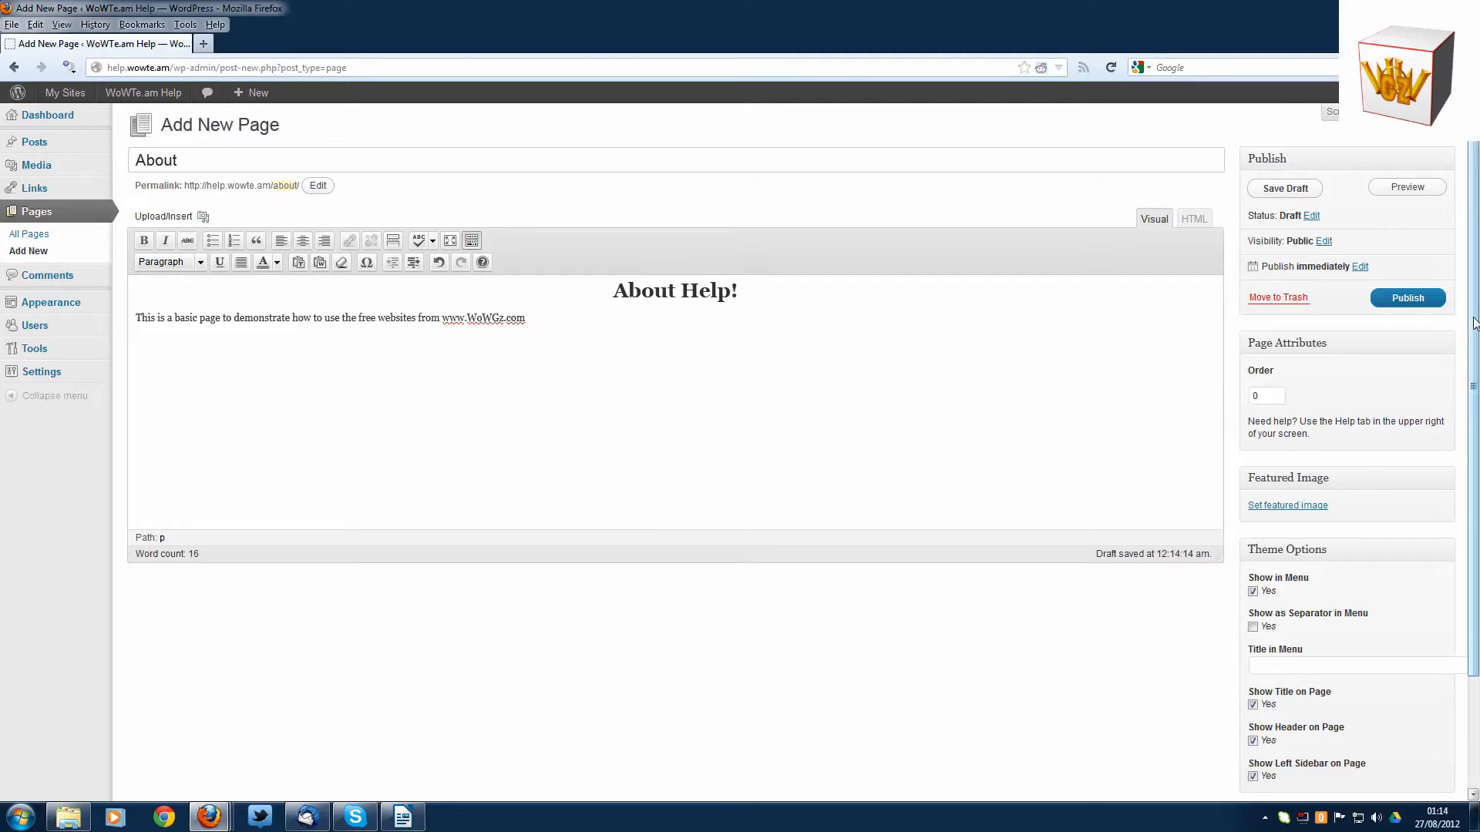
{"action": "scroll", "coordinate": [1474, 323], "scroll_direction": "down", "scroll_amount": 2}
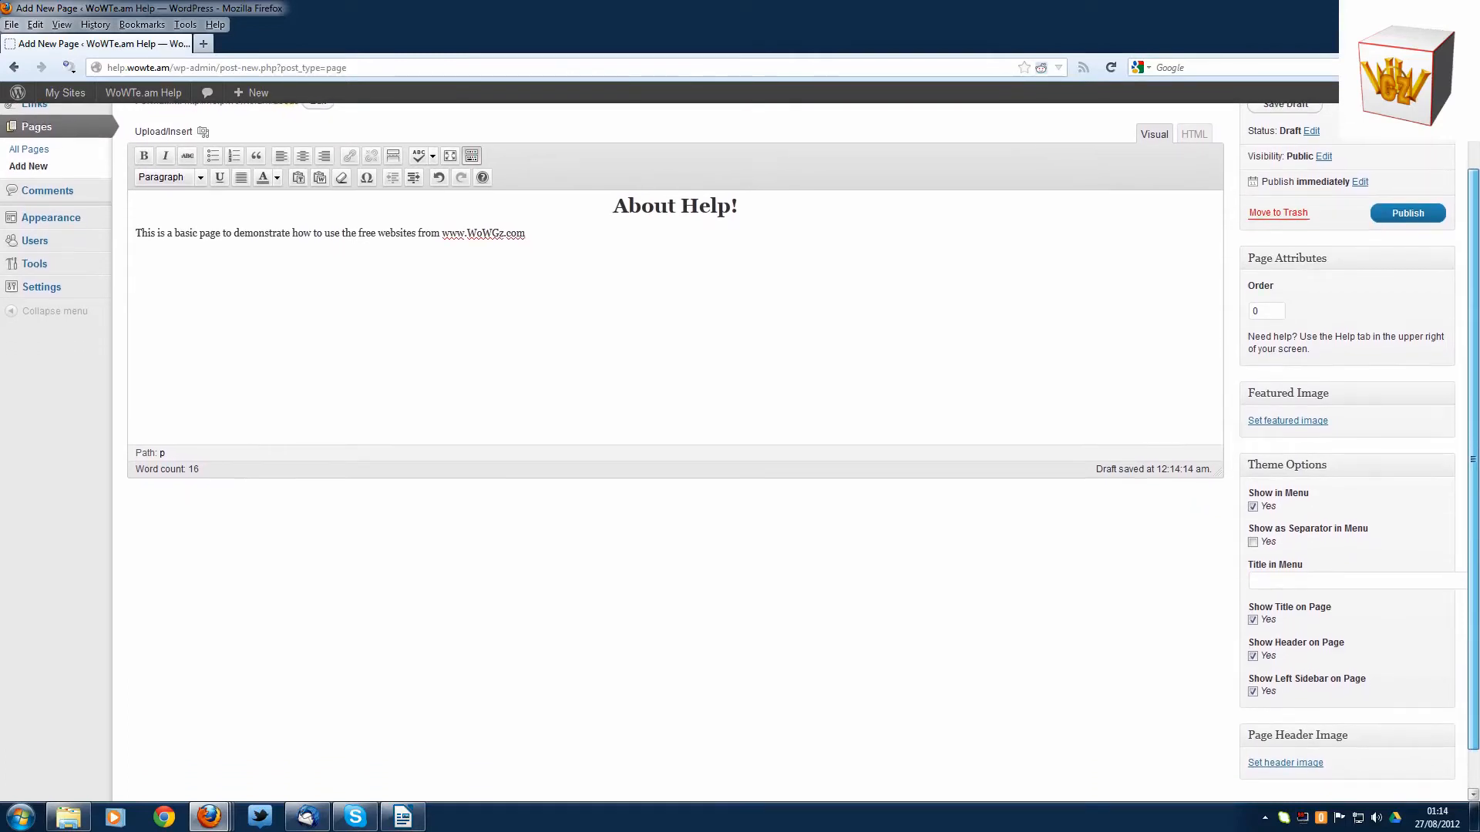
- Publish the About page and check it and the home page on the live site
{"action": "scroll", "coordinate": [1475, 324], "scroll_direction": "down", "scroll_amount": 1}
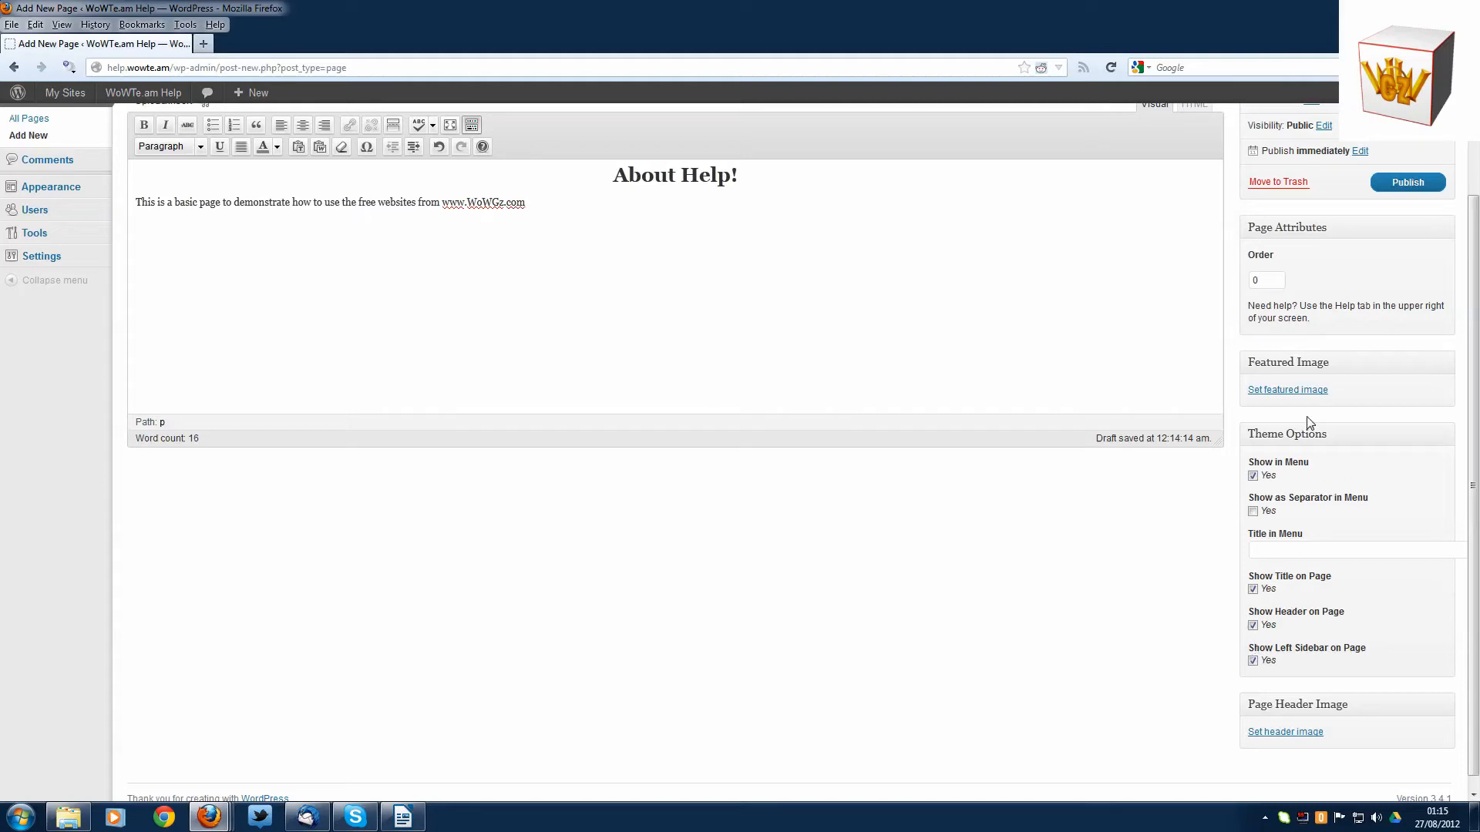
{"action": "left_click", "coordinate": [1391, 183]}
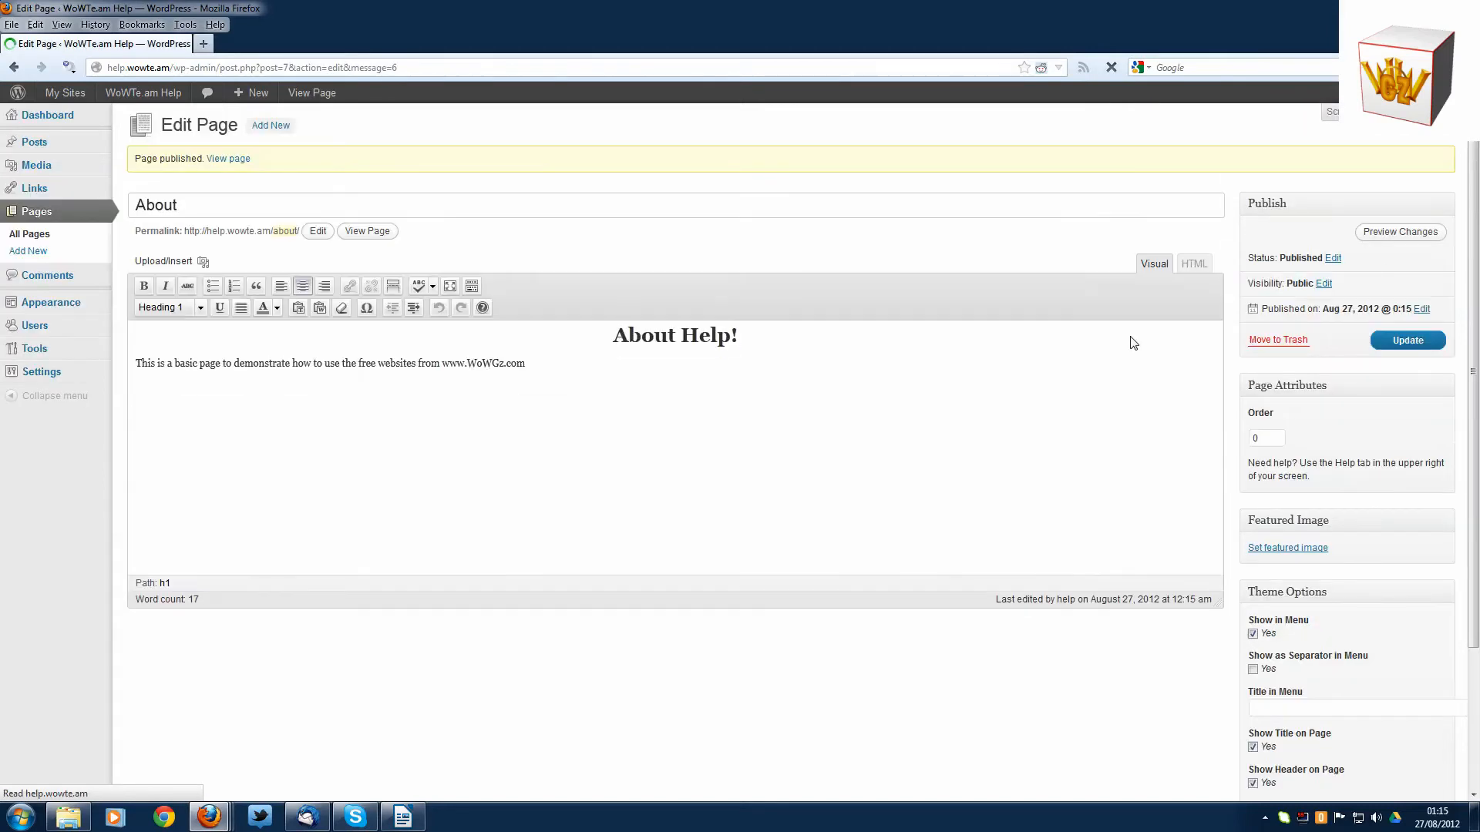
{"action": "left_click", "coordinate": [356, 233]}
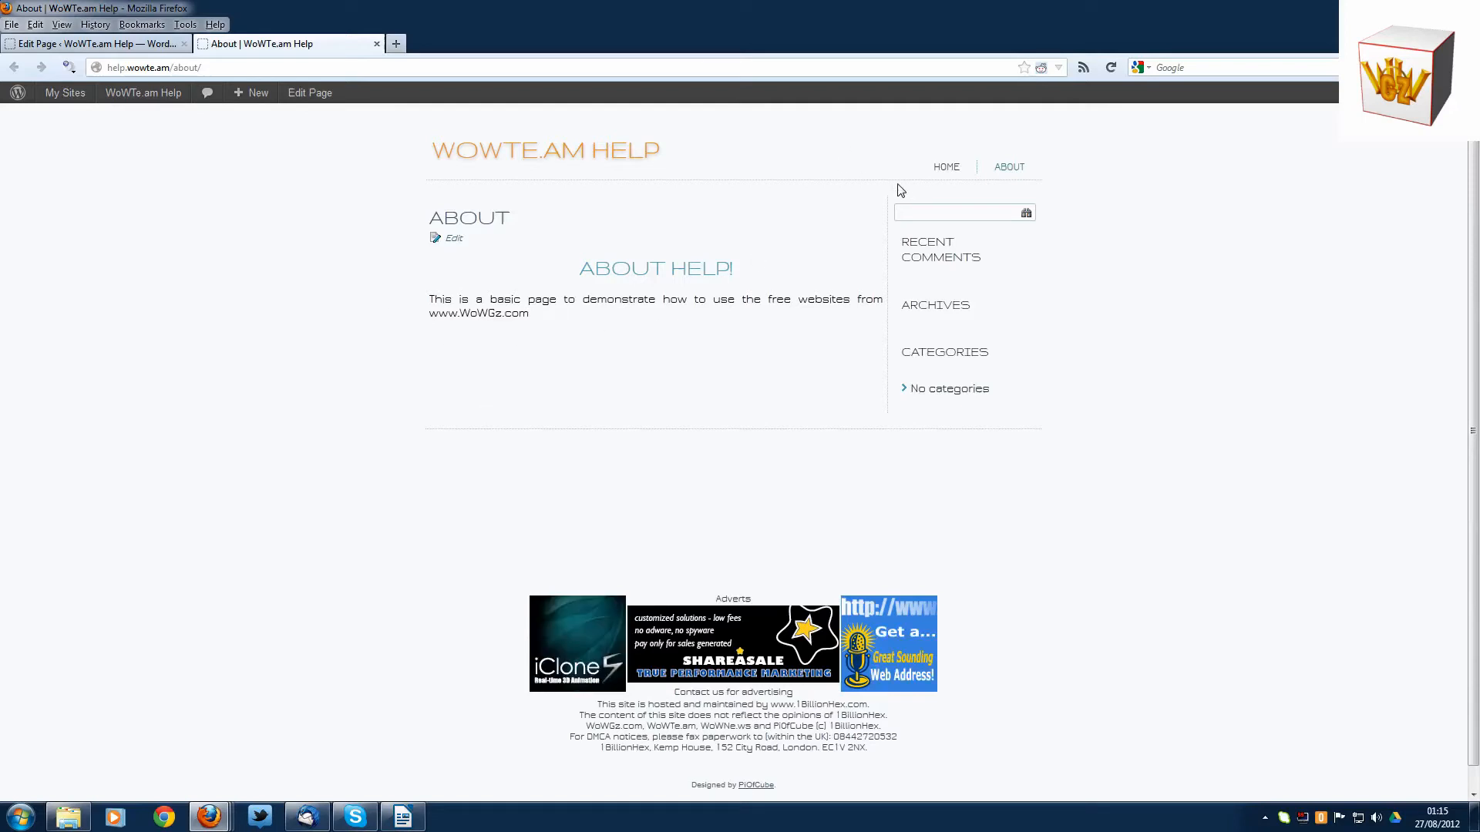
{"action": "left_click", "coordinate": [946, 170]}
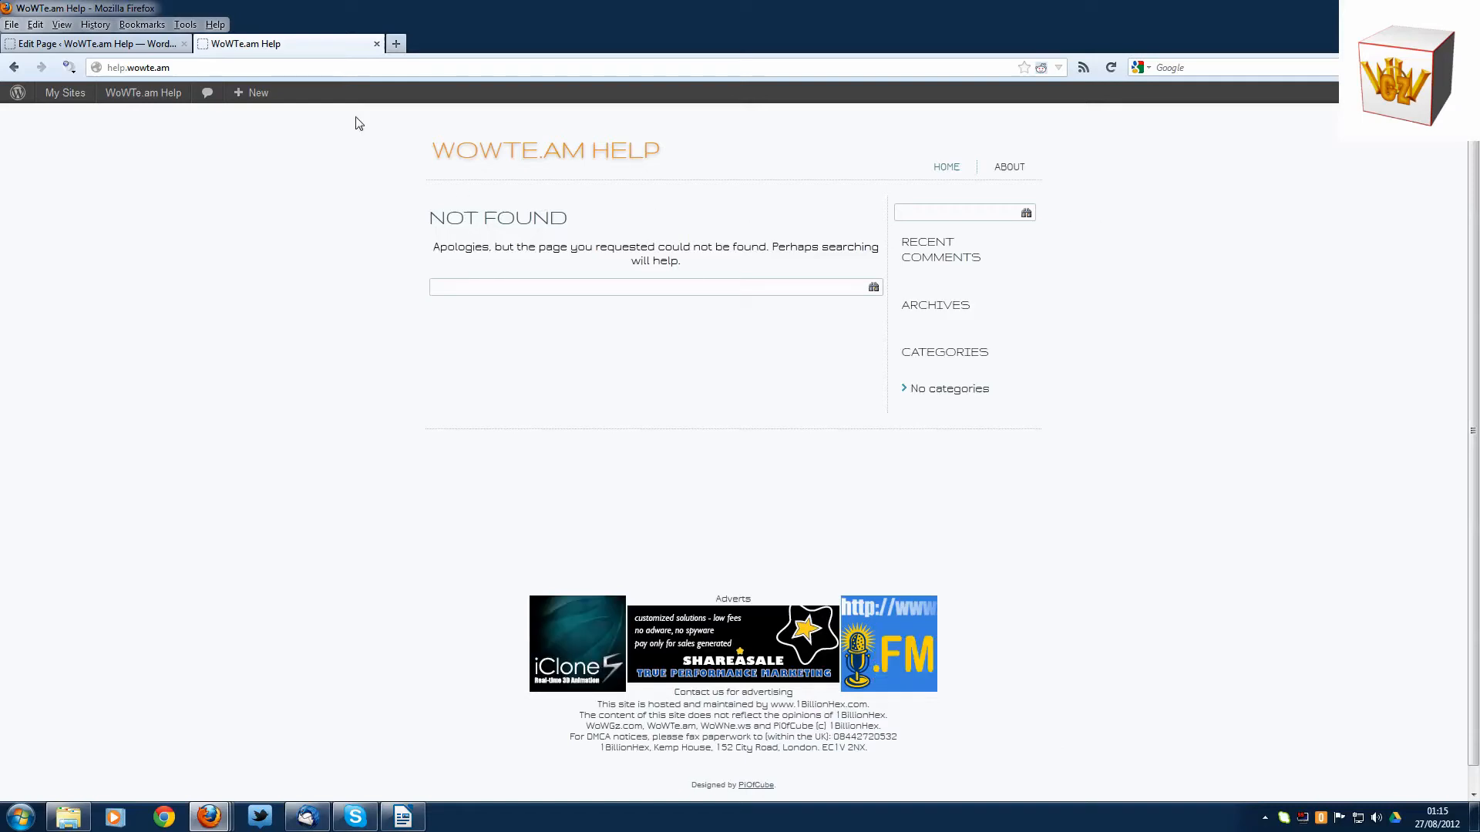
- Start a new post with the title "Site under construction"
{"action": "mouse_move", "coordinate": [243, 96]}
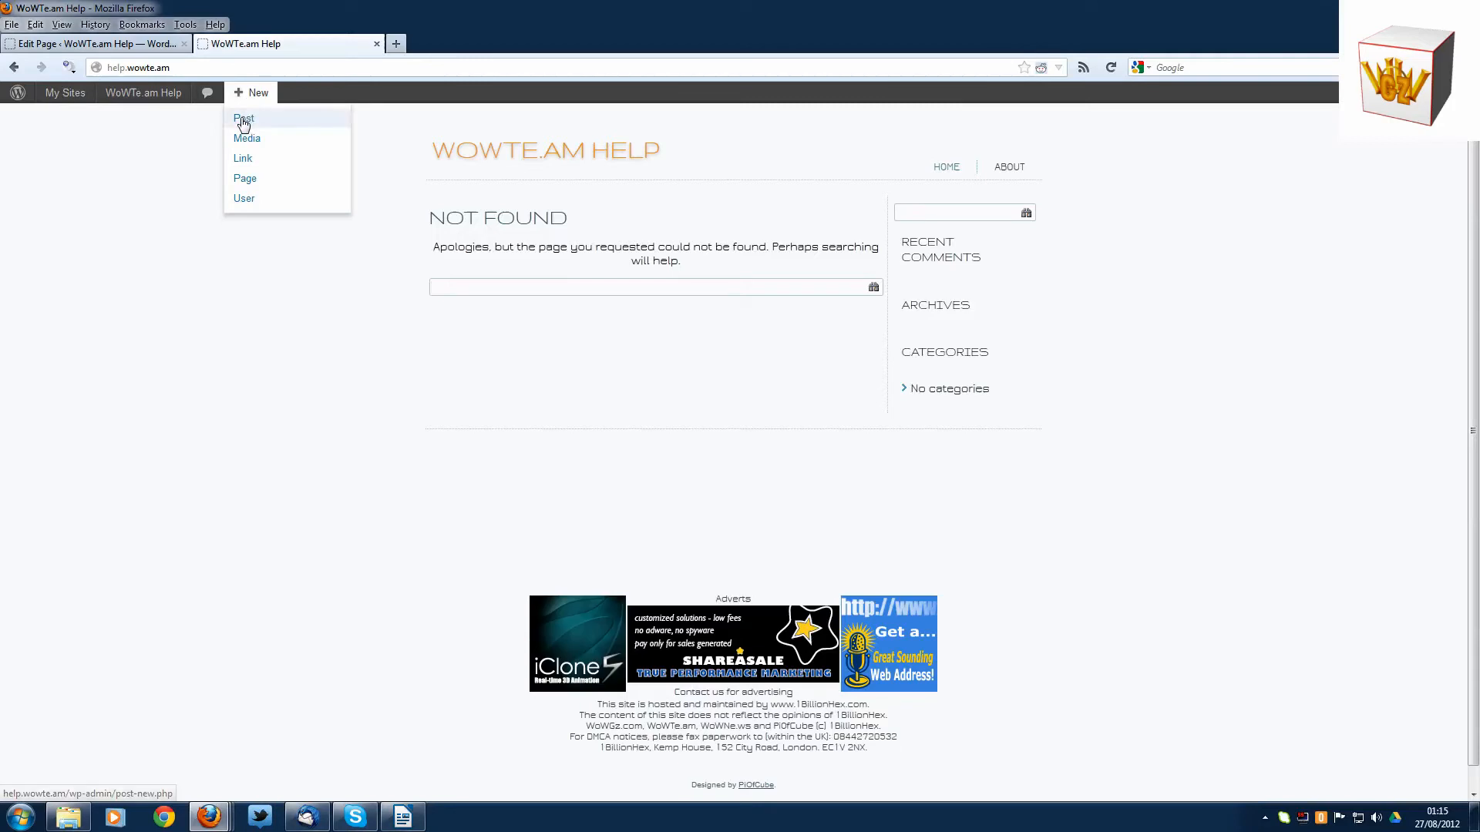
{"action": "left_click", "coordinate": [244, 120]}
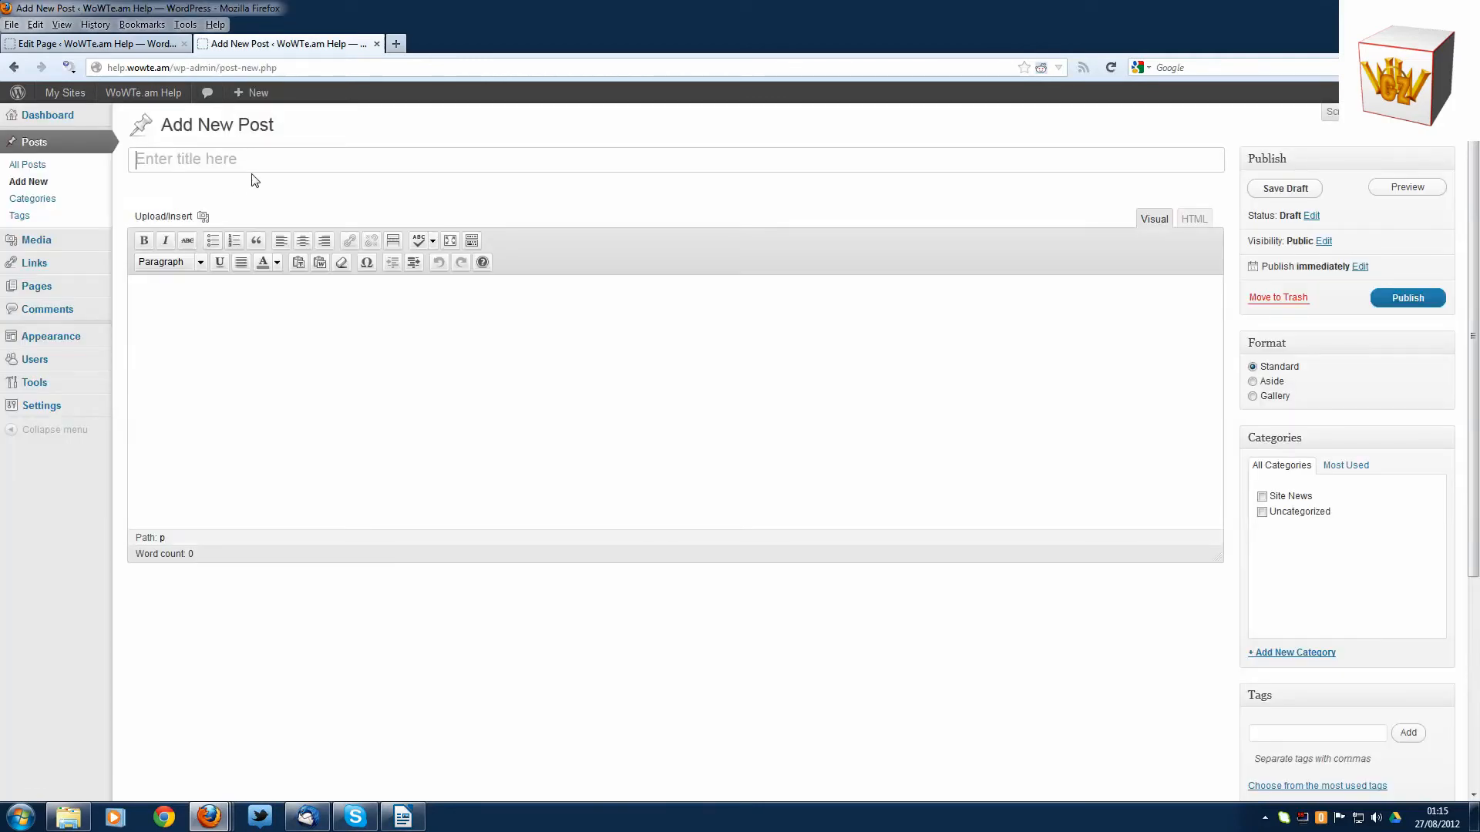
{"action": "left_click", "coordinate": [188, 160]}
{"action": "type", "text": "Site under co"}
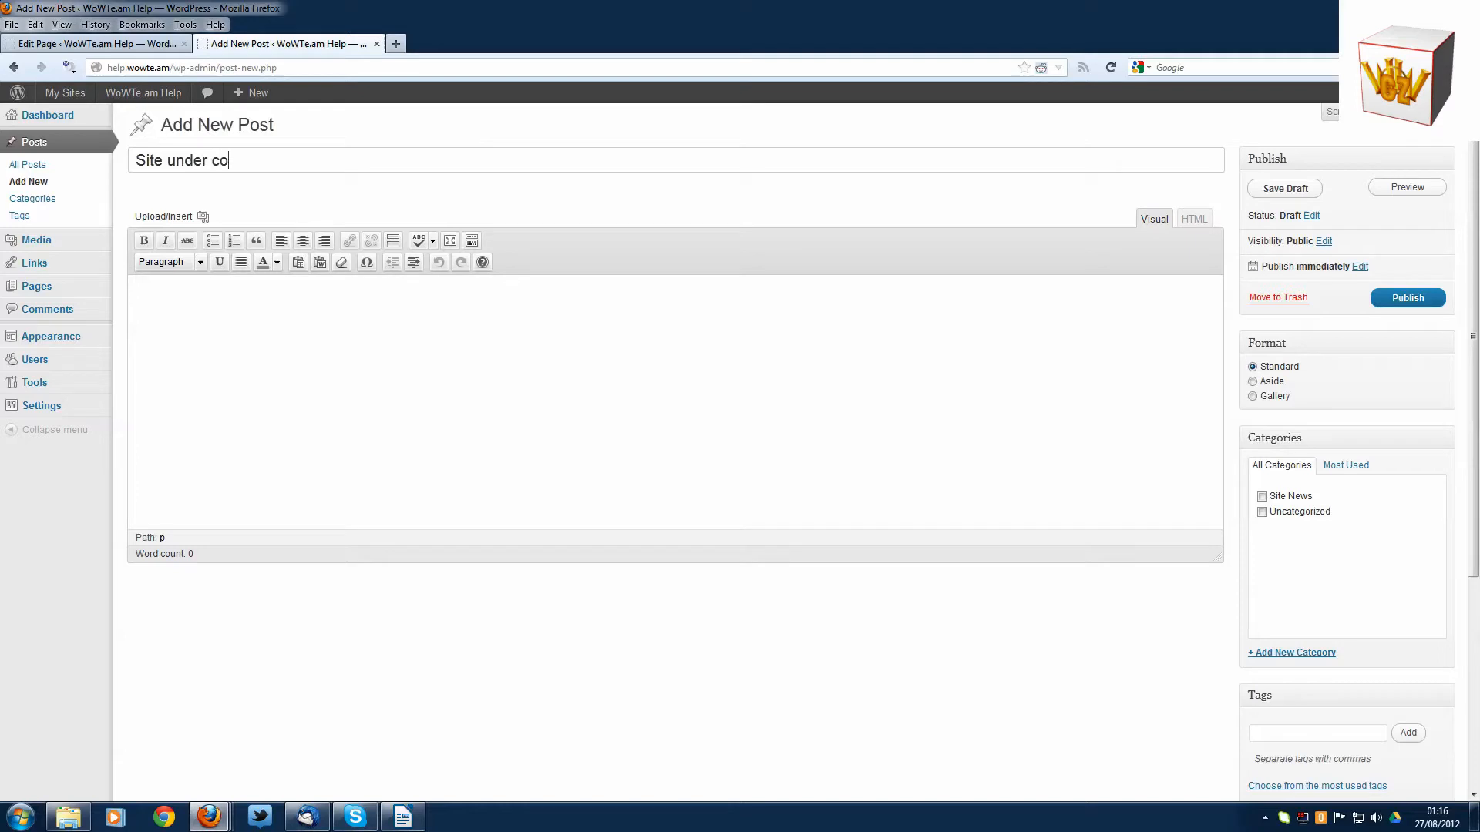
{"action": "type", "text": "nstructionm"}
- Enter "Just a quick update to let you know this site is under construction." as the post body and assign the Site News category
{"action": "left_click", "coordinate": [320, 327]}
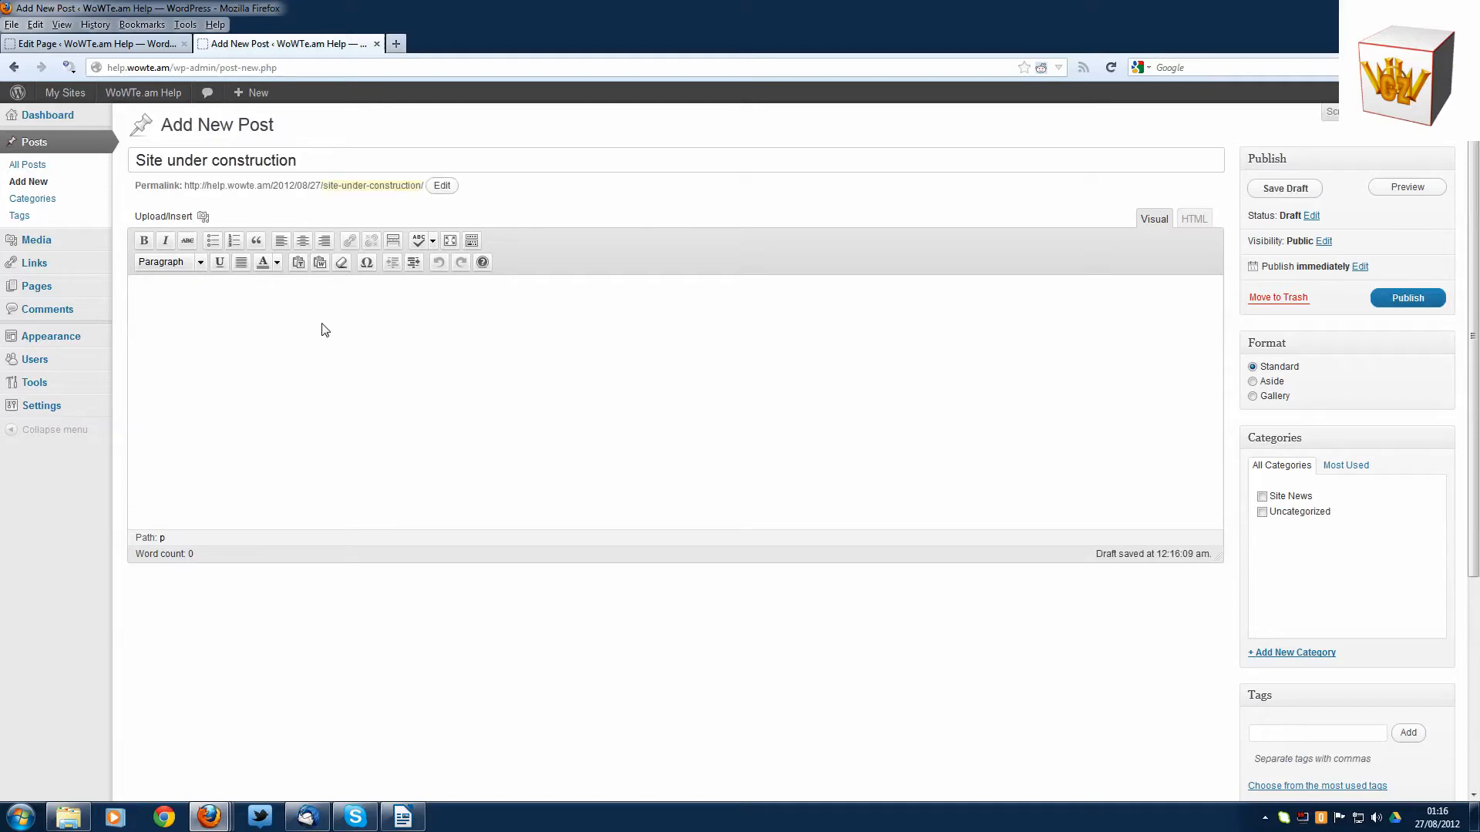
{"action": "type", "text": "J"}
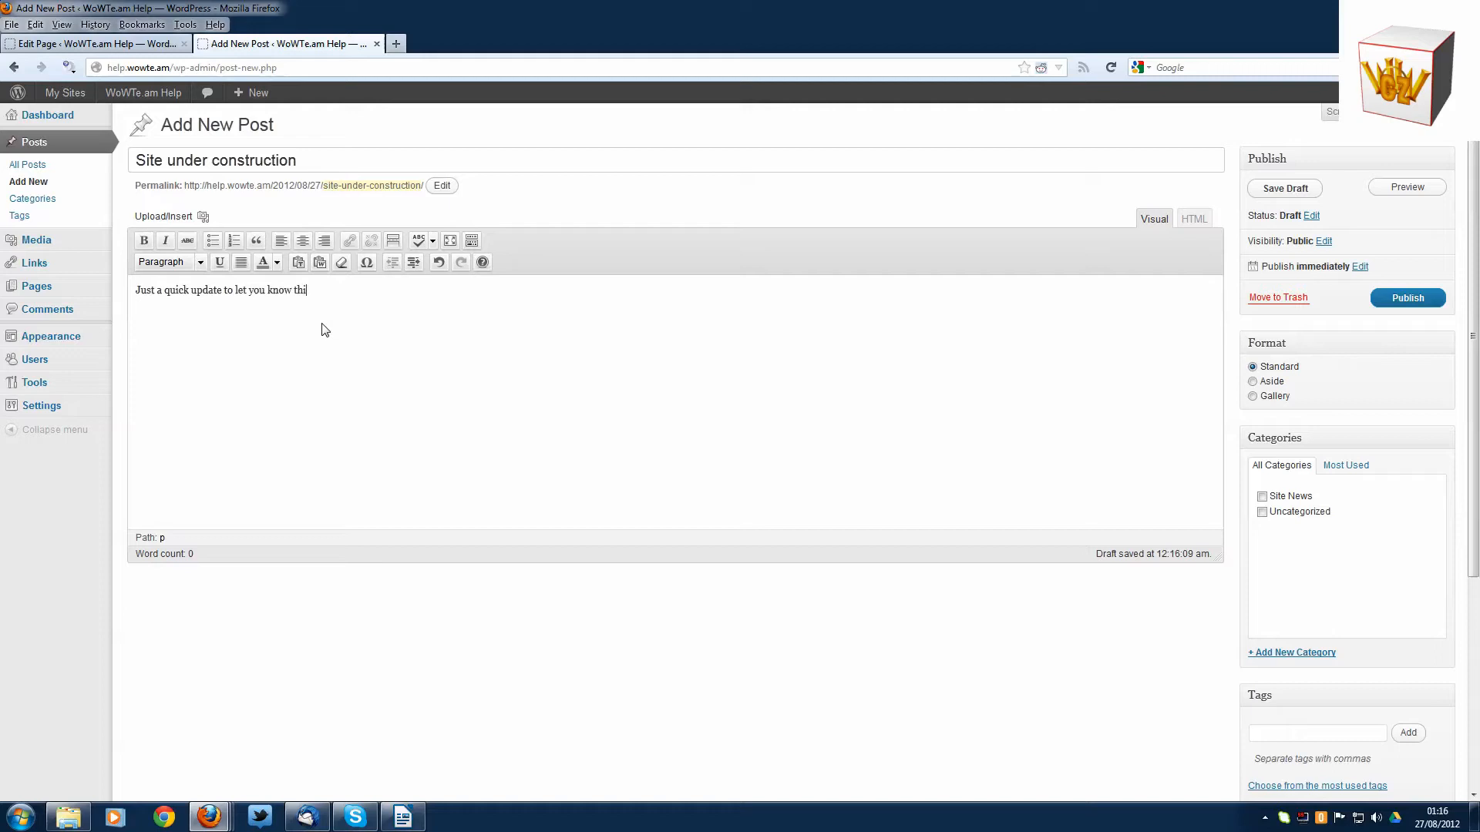
{"action": "type", "text": "te i"}
{"action": "type", "text": "."}
{"action": "left_click", "coordinate": [502, 292]}
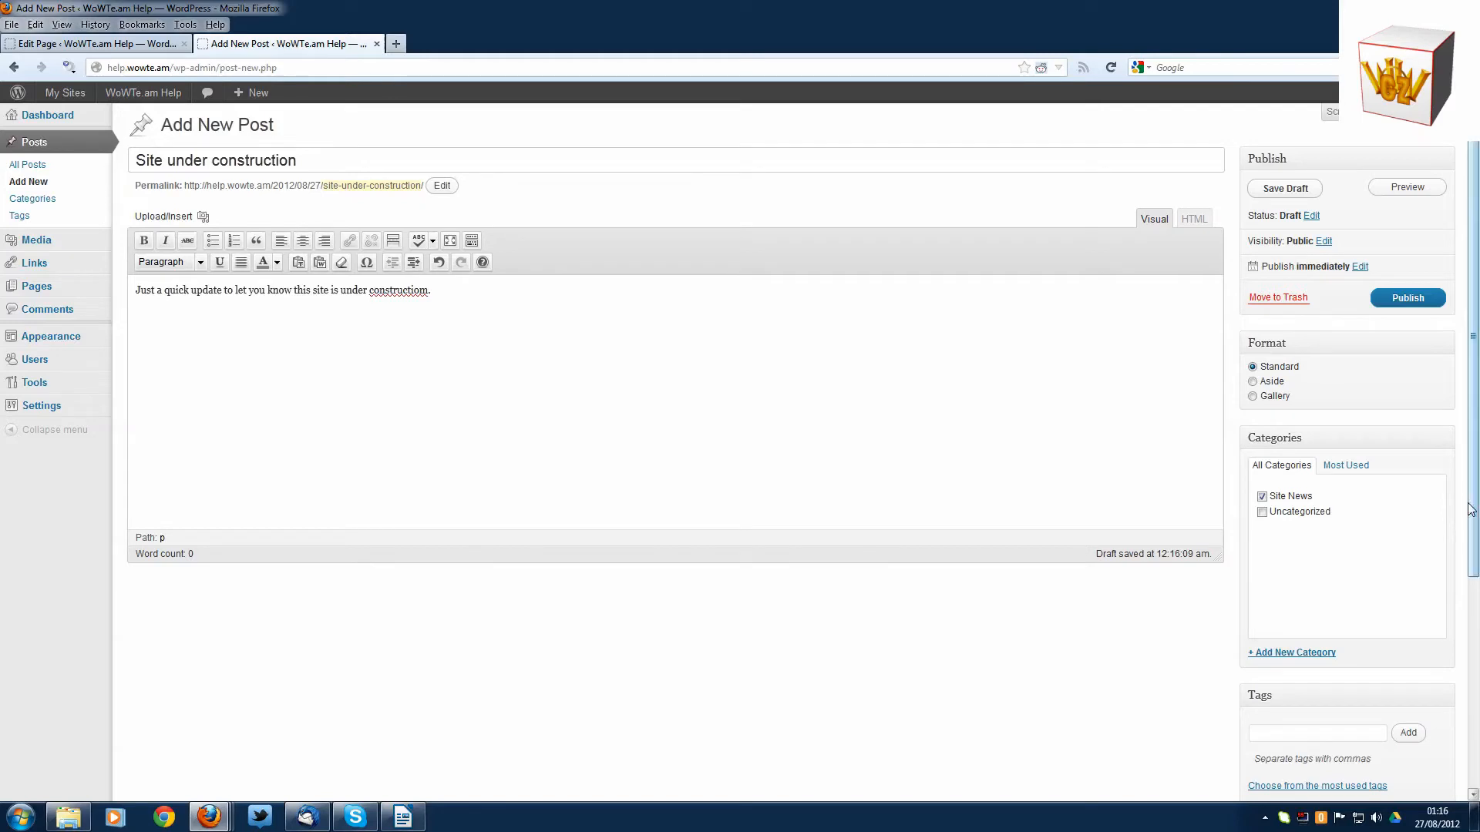
- Enter "update, new site" as the post's tags
{"action": "left_click_drag", "start_coordinate": [1469, 507], "coordinate": [1468, 549]}
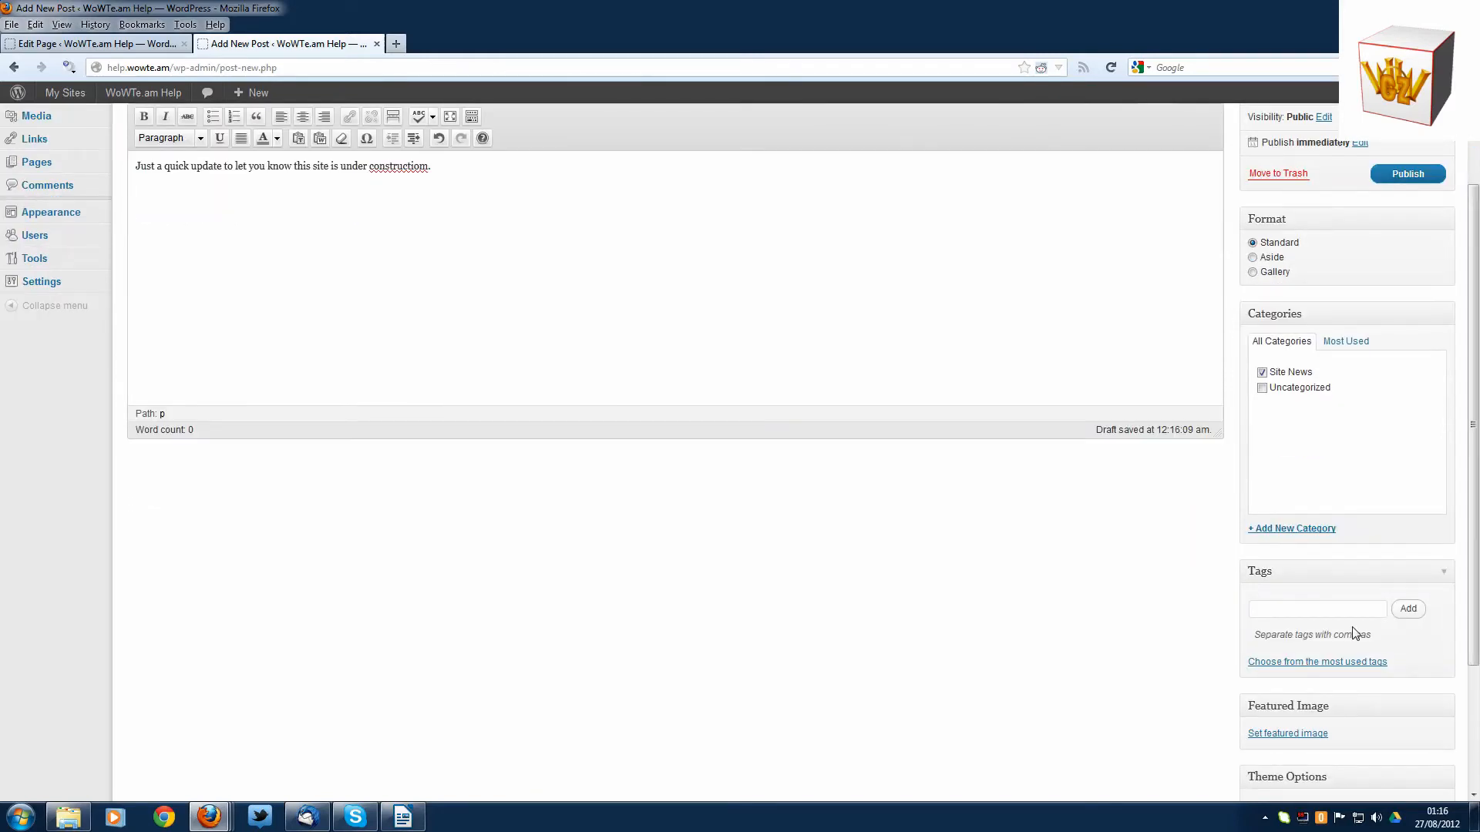
{"action": "left_click", "coordinate": [1315, 609]}
{"action": "type", "text": "update, new"}
{"action": "scroll", "coordinate": [972, 330], "scroll_direction": "up", "scroll_amount": 3}
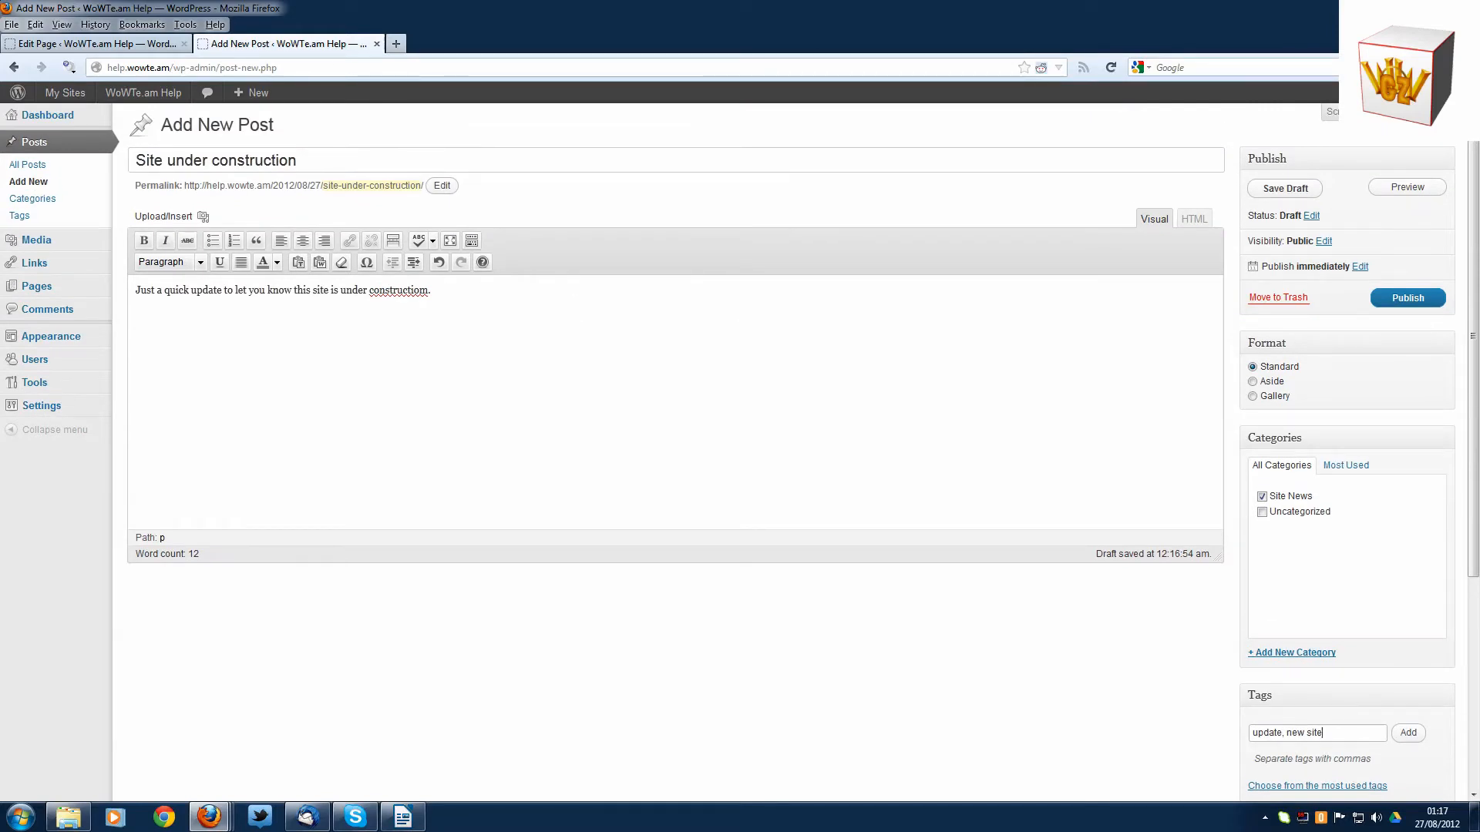
- Correct the misspelled last word of the post body to "construction" and publish the post
{"action": "right_click", "coordinate": [409, 291]}
{"action": "left_click", "coordinate": [428, 304]}
{"action": "scroll", "coordinate": [994, 568], "scroll_direction": "down", "scroll_amount": 4}
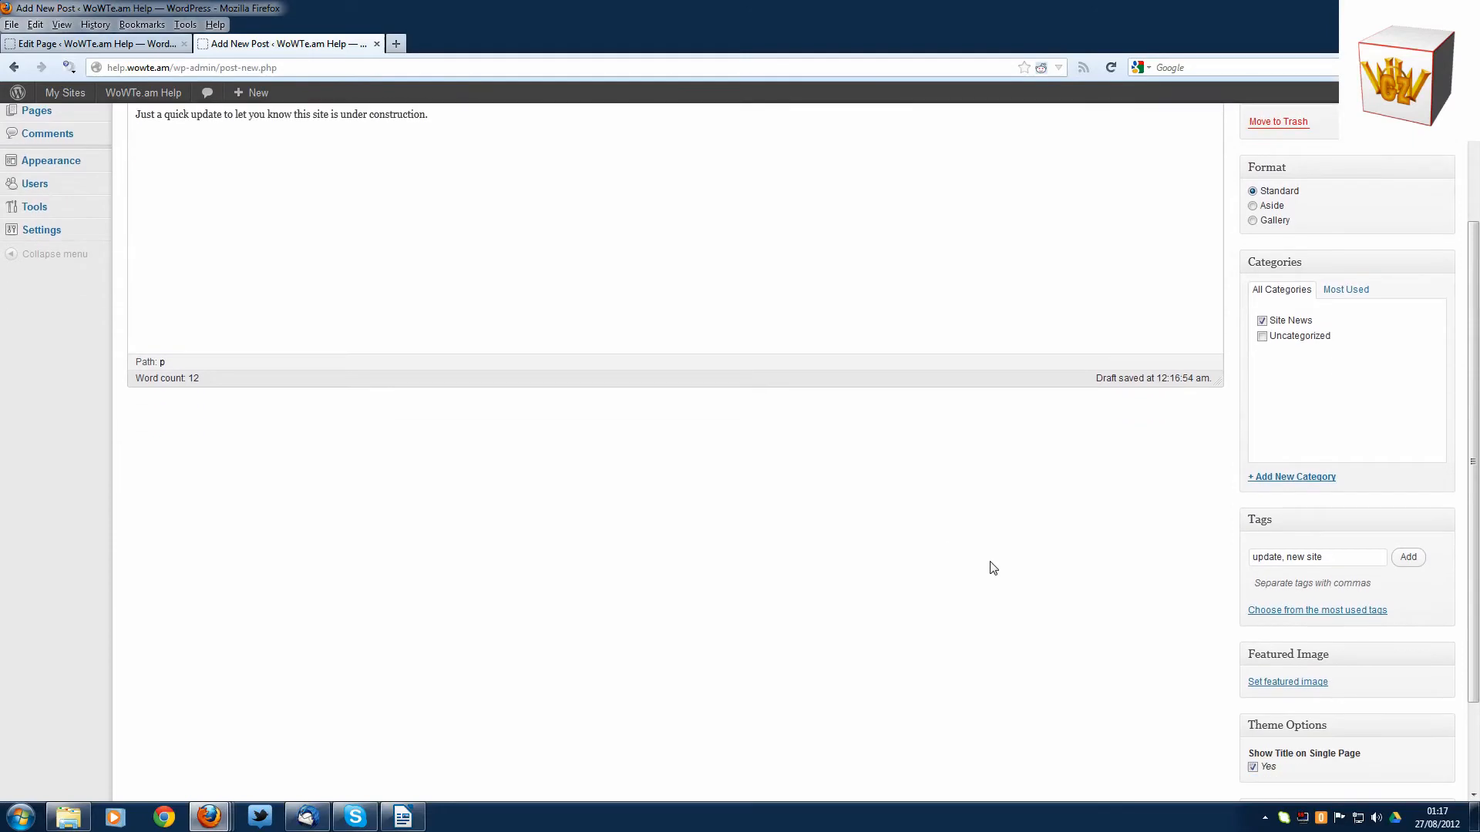
{"action": "scroll", "coordinate": [990, 551], "scroll_direction": "up", "scroll_amount": 4}
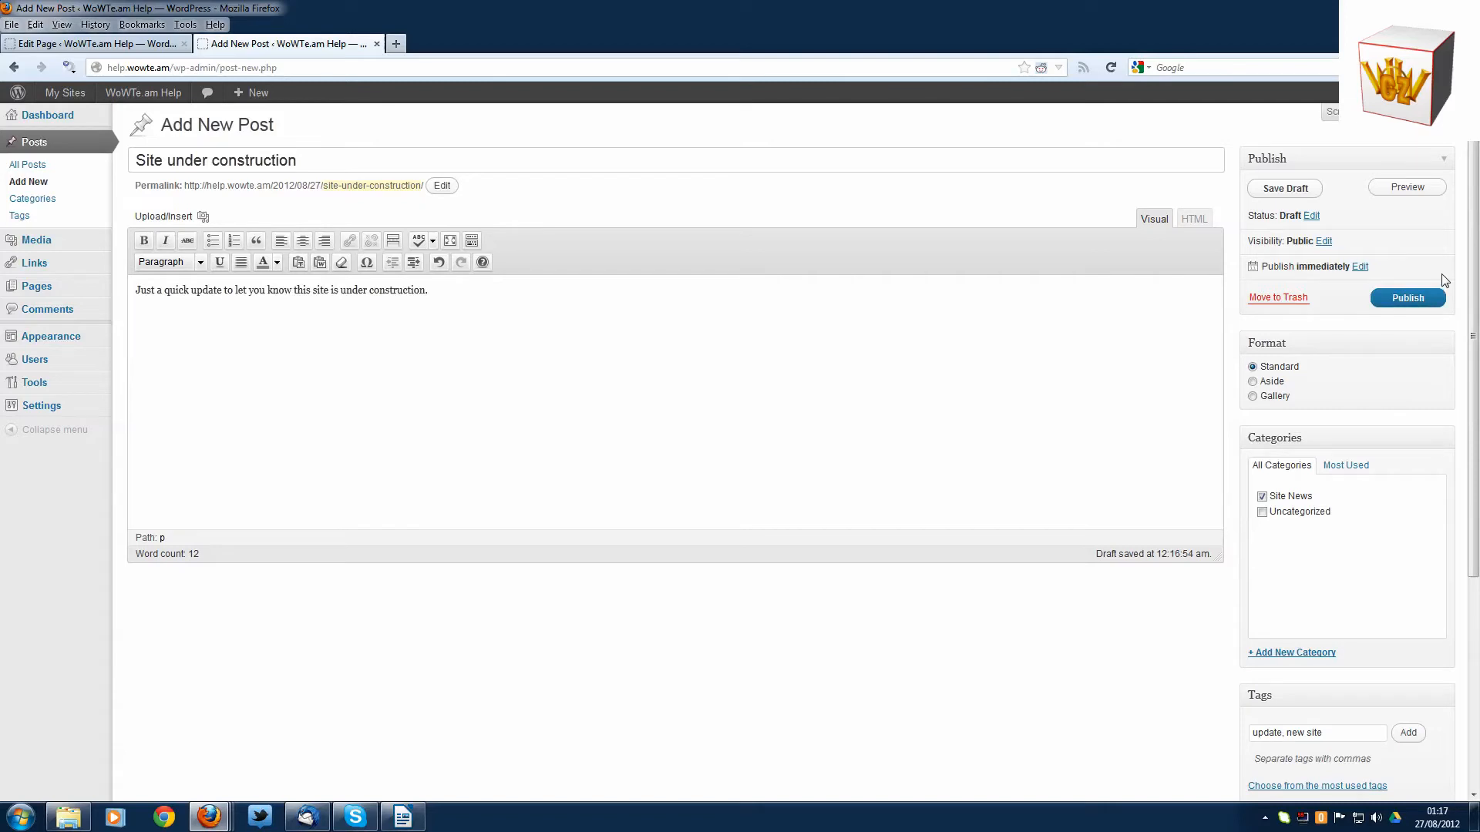
{"action": "left_click", "coordinate": [1413, 300]}
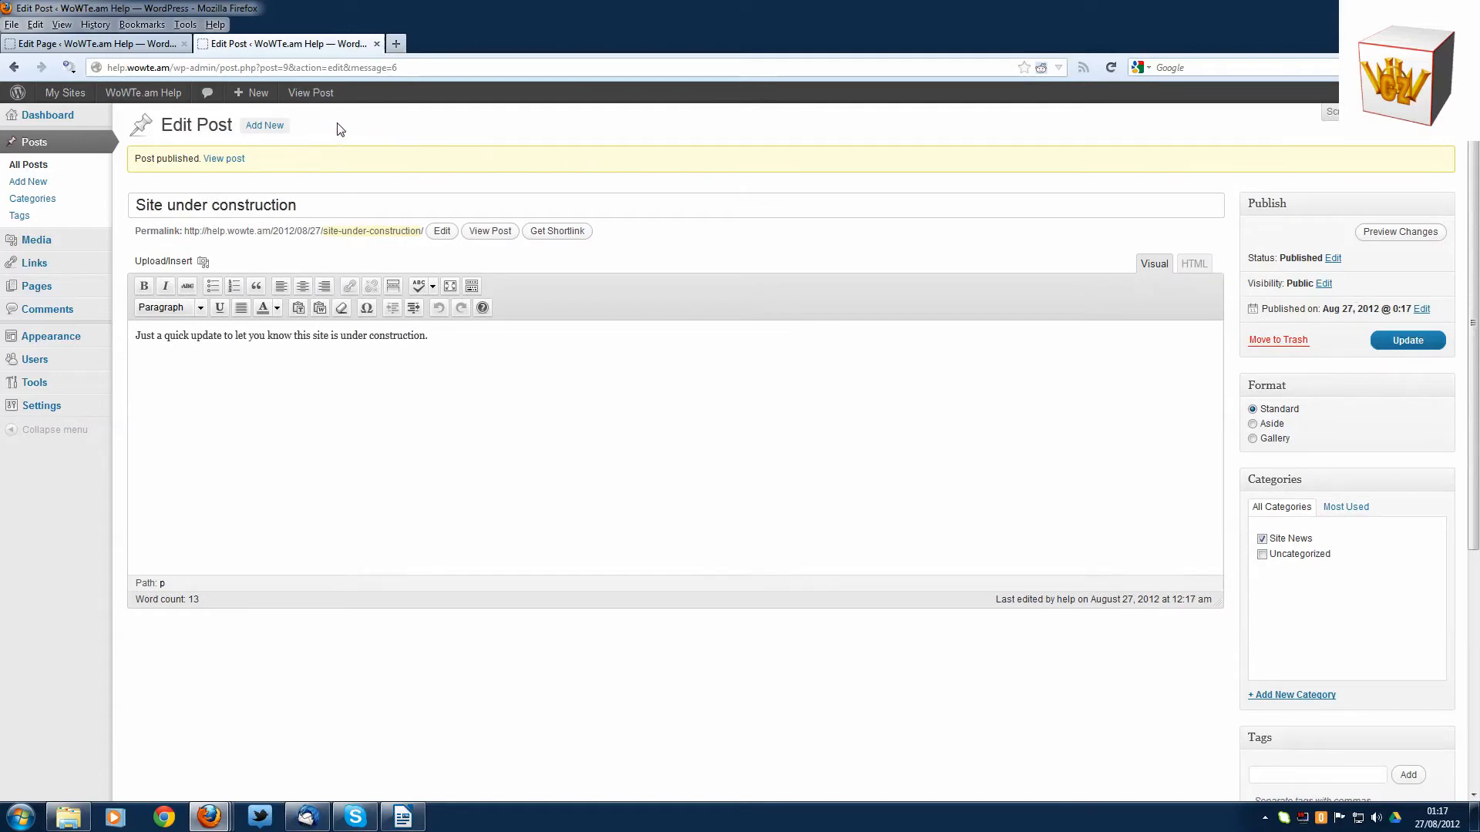
- Close the leftover browser tab with the About page editor and open the live site's home page
{"action": "left_click", "coordinate": [185, 44]}
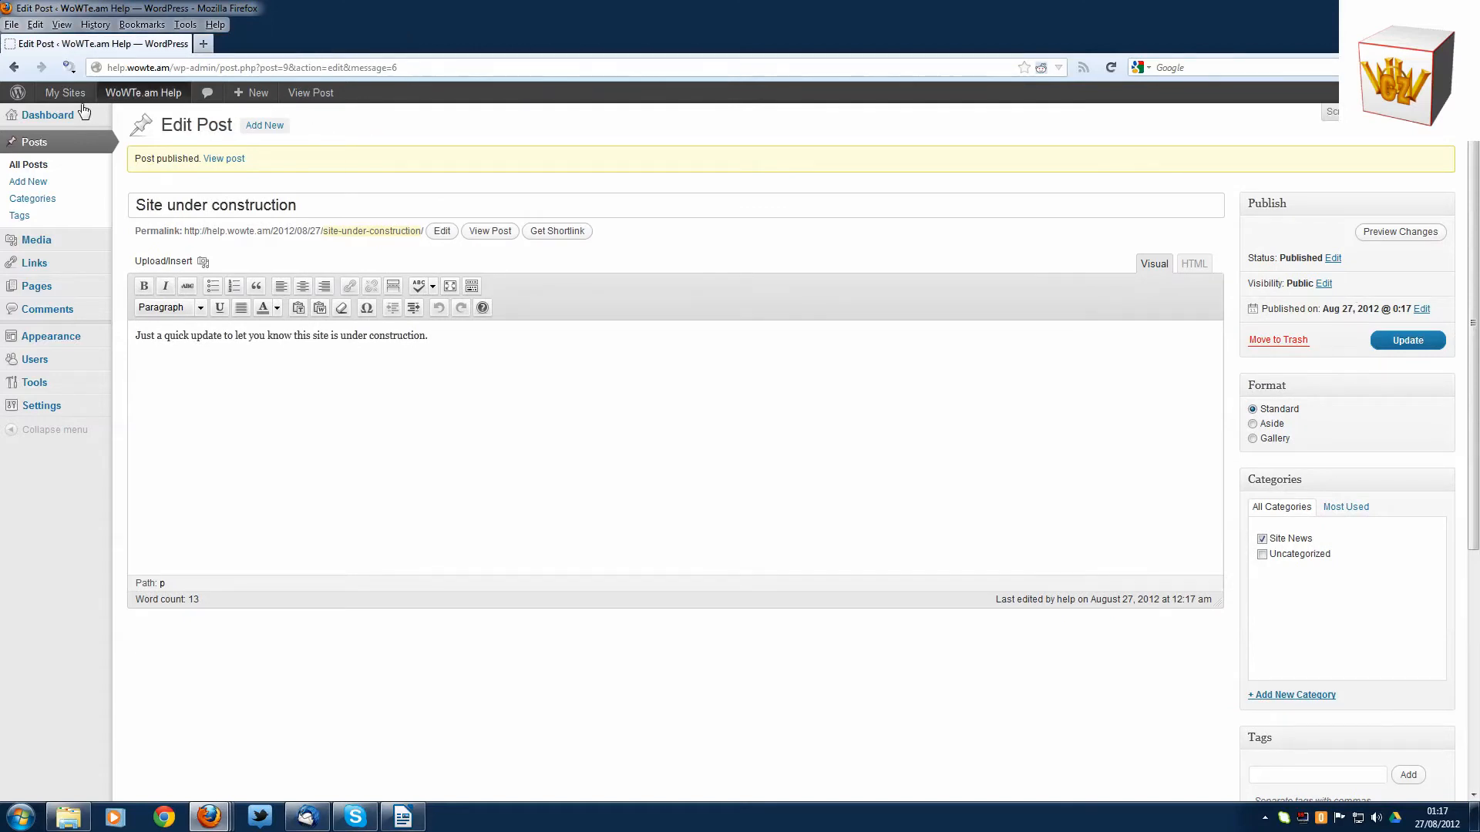
{"action": "mouse_move", "coordinate": [76, 97]}
{"action": "mouse_move", "coordinate": [137, 95]}
{"action": "left_click", "coordinate": [129, 123]}
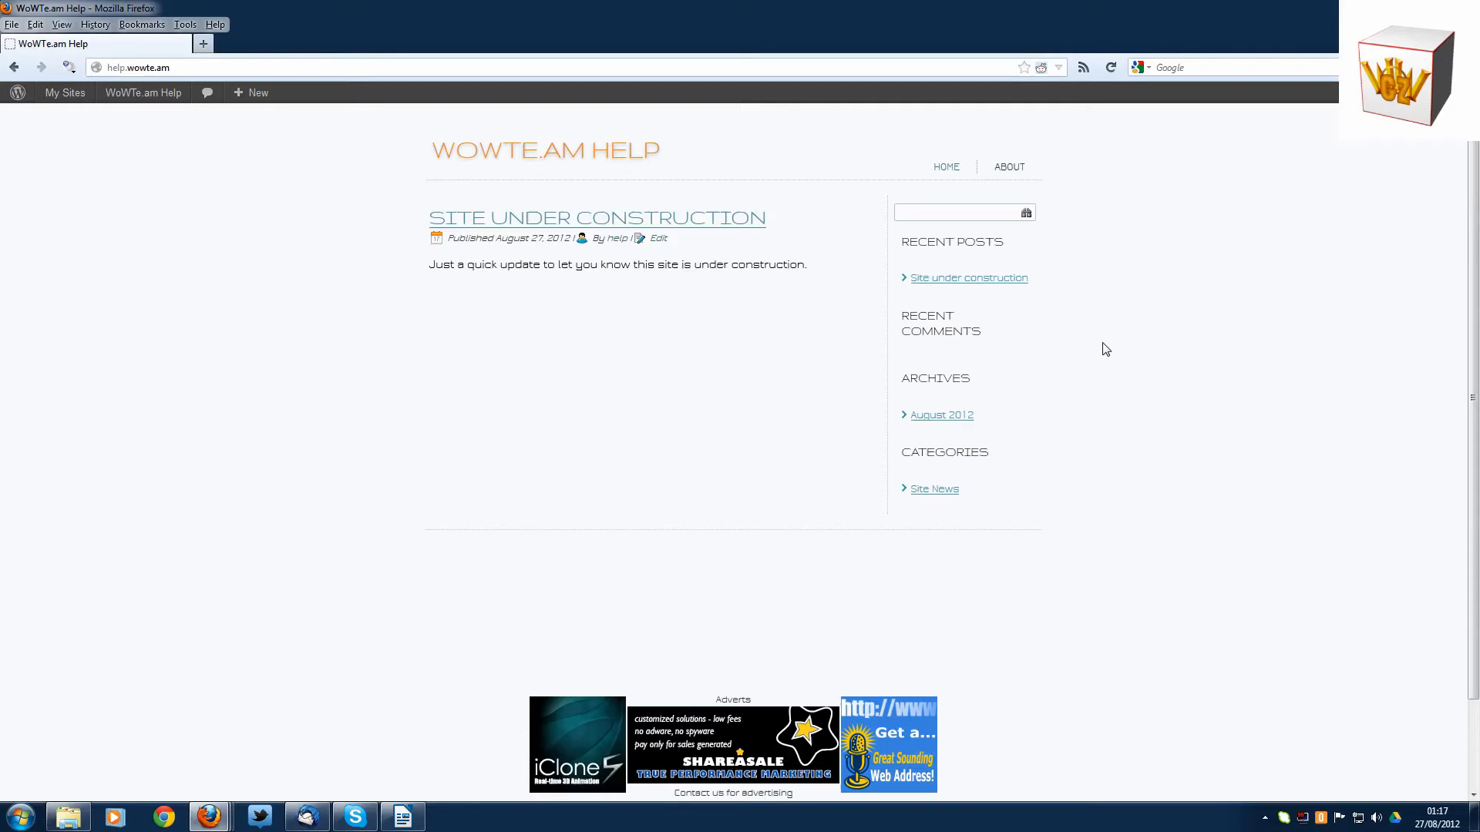
- Examine the home page's new post, its sidebar sections and the adverts and notices in the footer
{"action": "scroll", "coordinate": [1103, 348], "scroll_direction": "down", "scroll_amount": 3}
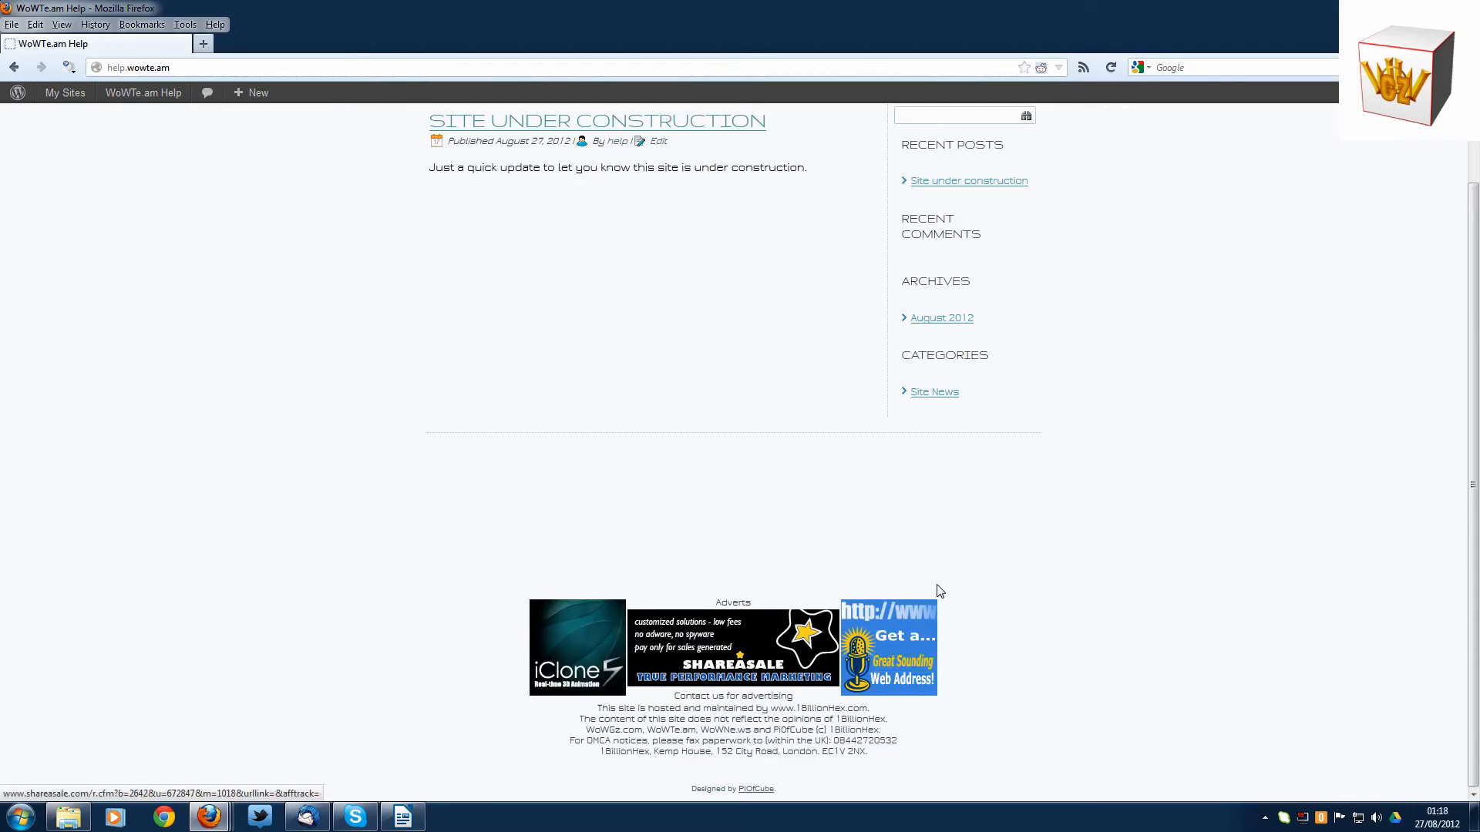
{"action": "scroll", "coordinate": [1218, 558], "scroll_direction": "up", "scroll_amount": 3}
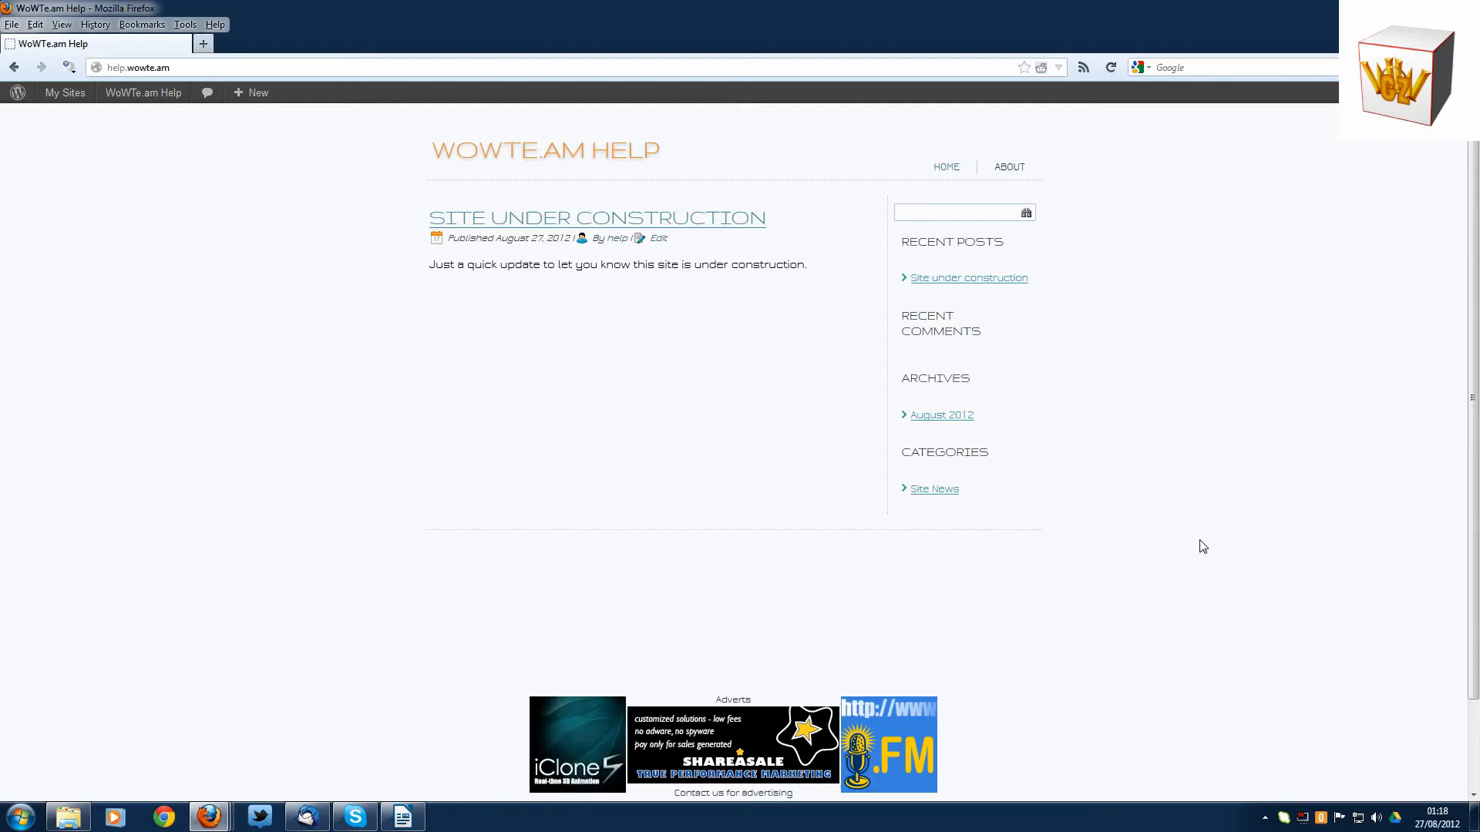
{"action": "scroll", "coordinate": [1201, 546], "scroll_direction": "down", "scroll_amount": 3}
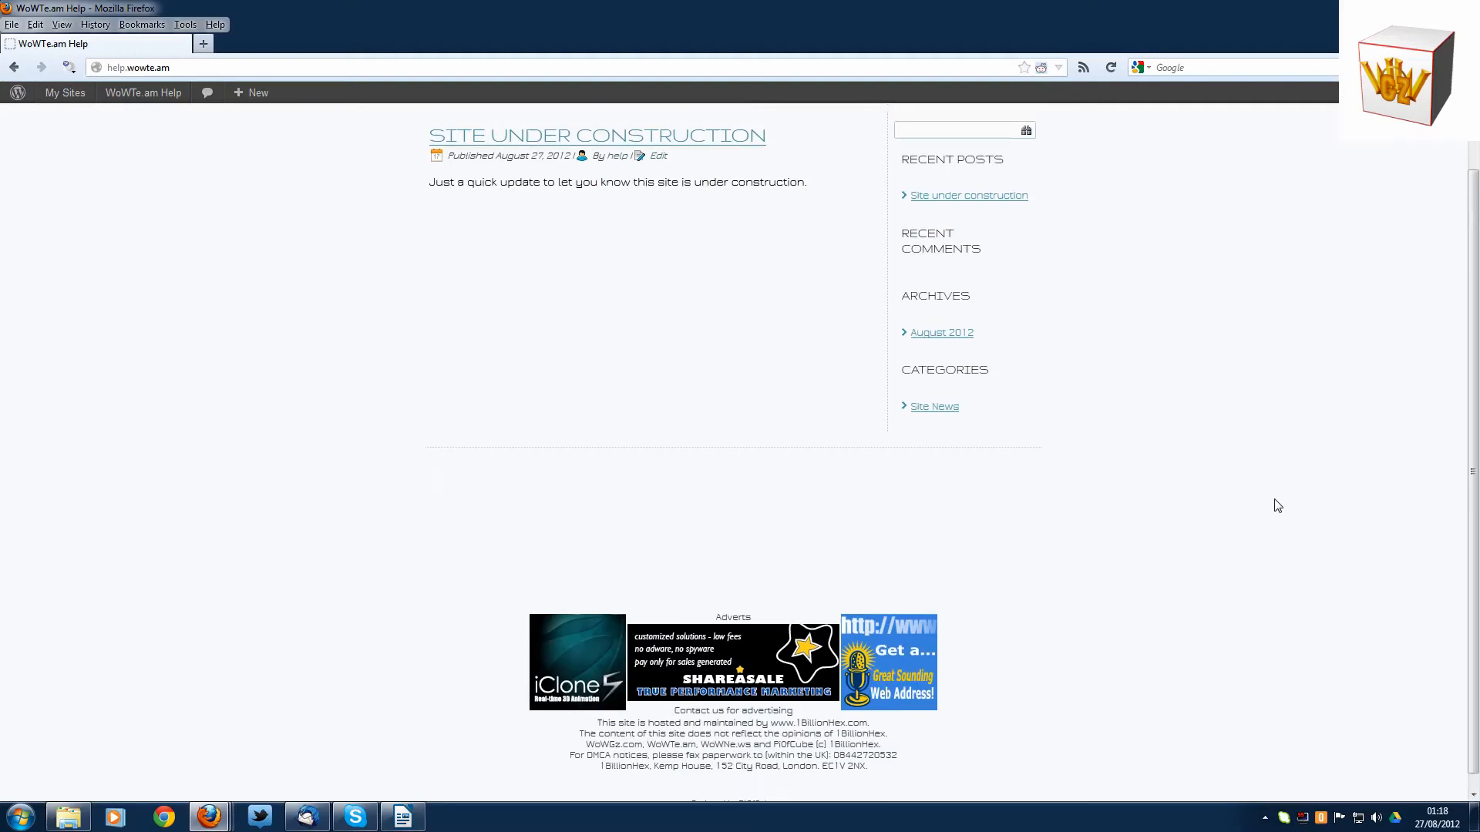
{"action": "scroll", "coordinate": [1276, 503], "scroll_direction": "up", "scroll_amount": 2}
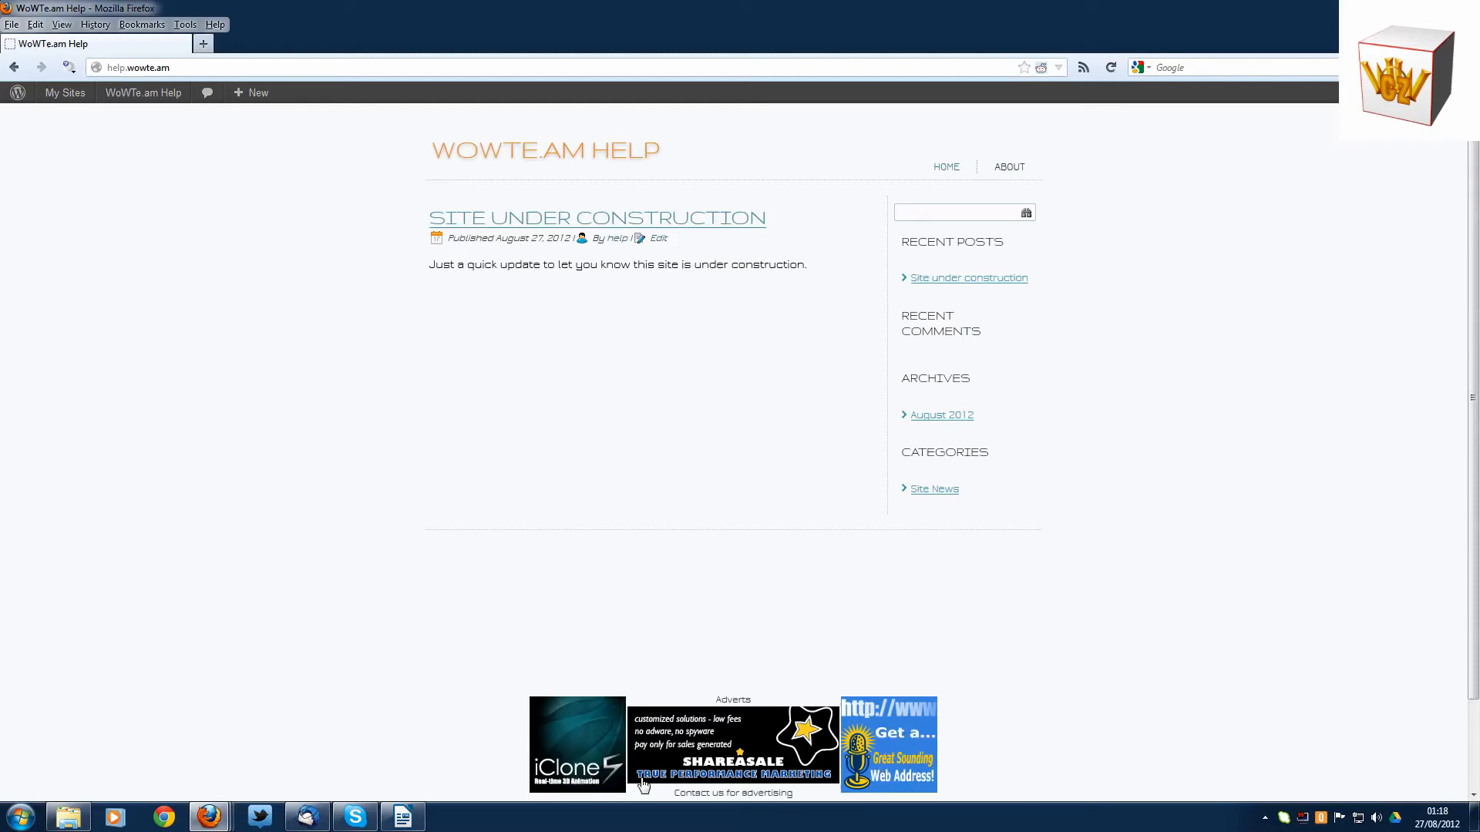
{"action": "scroll", "coordinate": [659, 624], "scroll_direction": "down", "scroll_amount": 2}
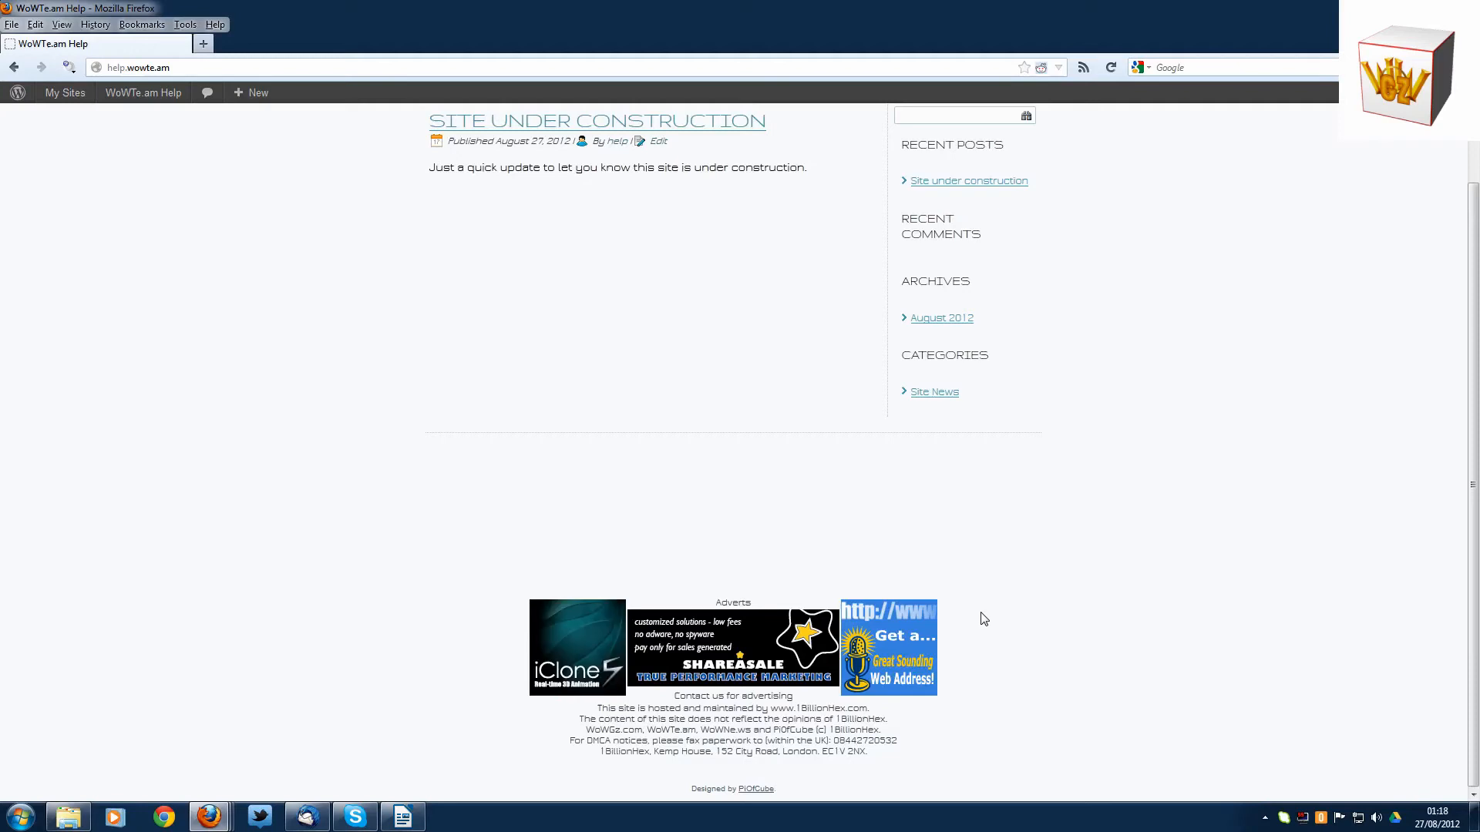
{"action": "scroll", "coordinate": [982, 616], "scroll_direction": "up", "scroll_amount": 2}
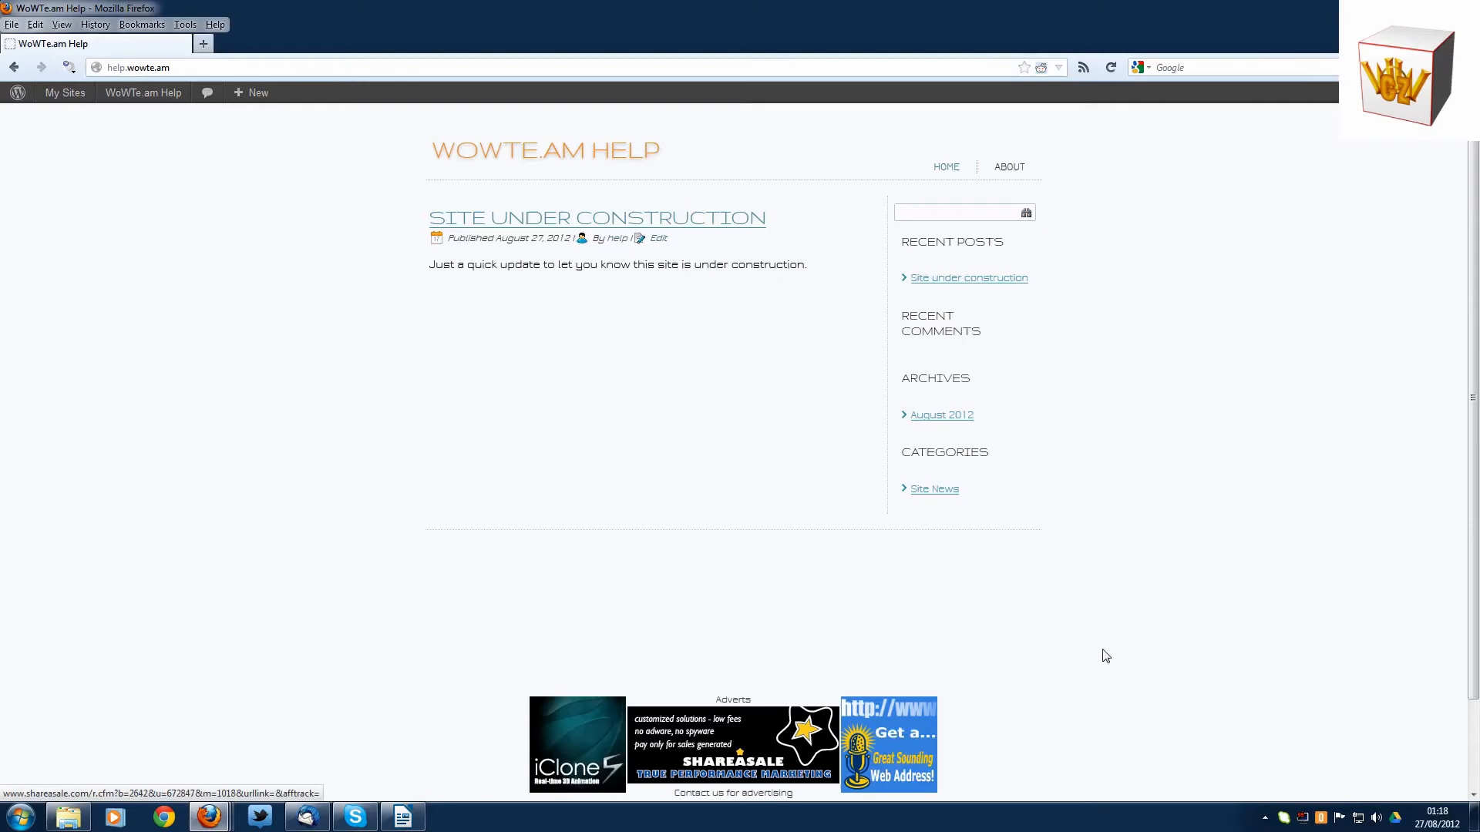
{"action": "scroll", "coordinate": [1077, 617], "scroll_direction": "down", "scroll_amount": 1}
{"action": "scroll", "coordinate": [1077, 617], "scroll_direction": "down", "scroll_amount": 1}
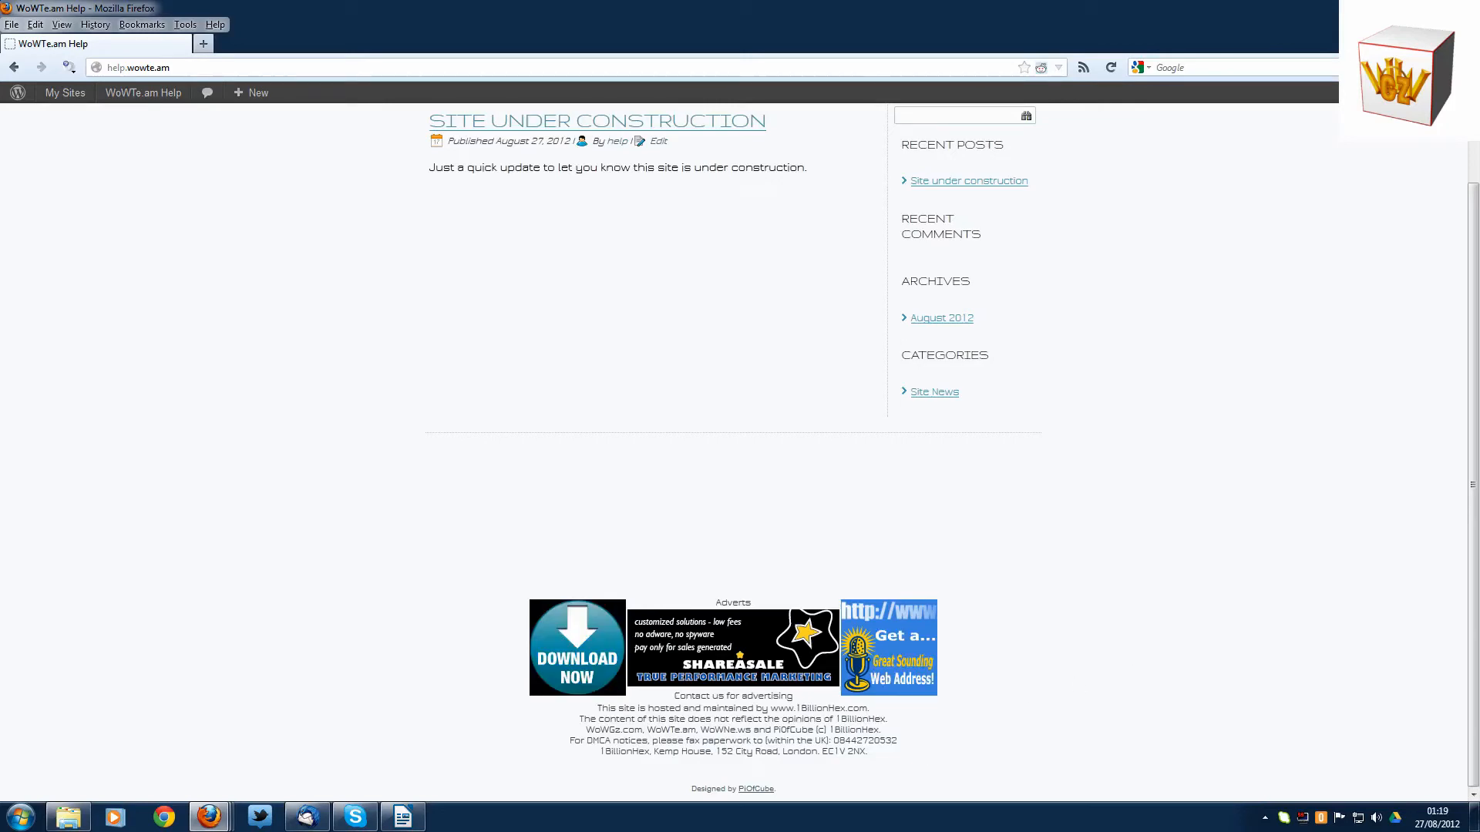
{"action": "scroll", "coordinate": [1033, 686], "scroll_direction": "up", "scroll_amount": 3}
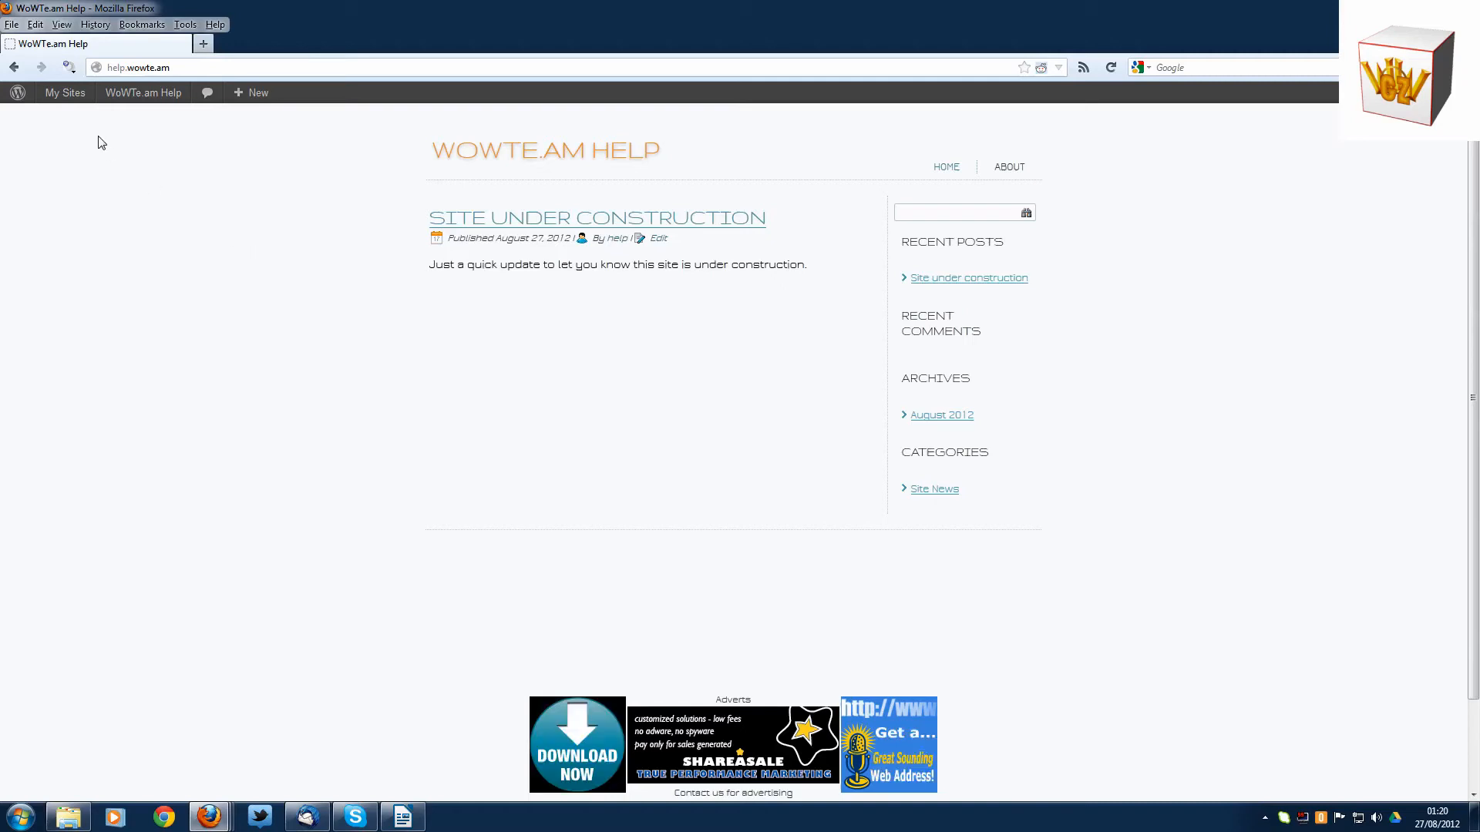
- Browse the available site themes, preview OpenPlan_TerminalDisplay_v2 and activate it
{"action": "mouse_move", "coordinate": [68, 97]}
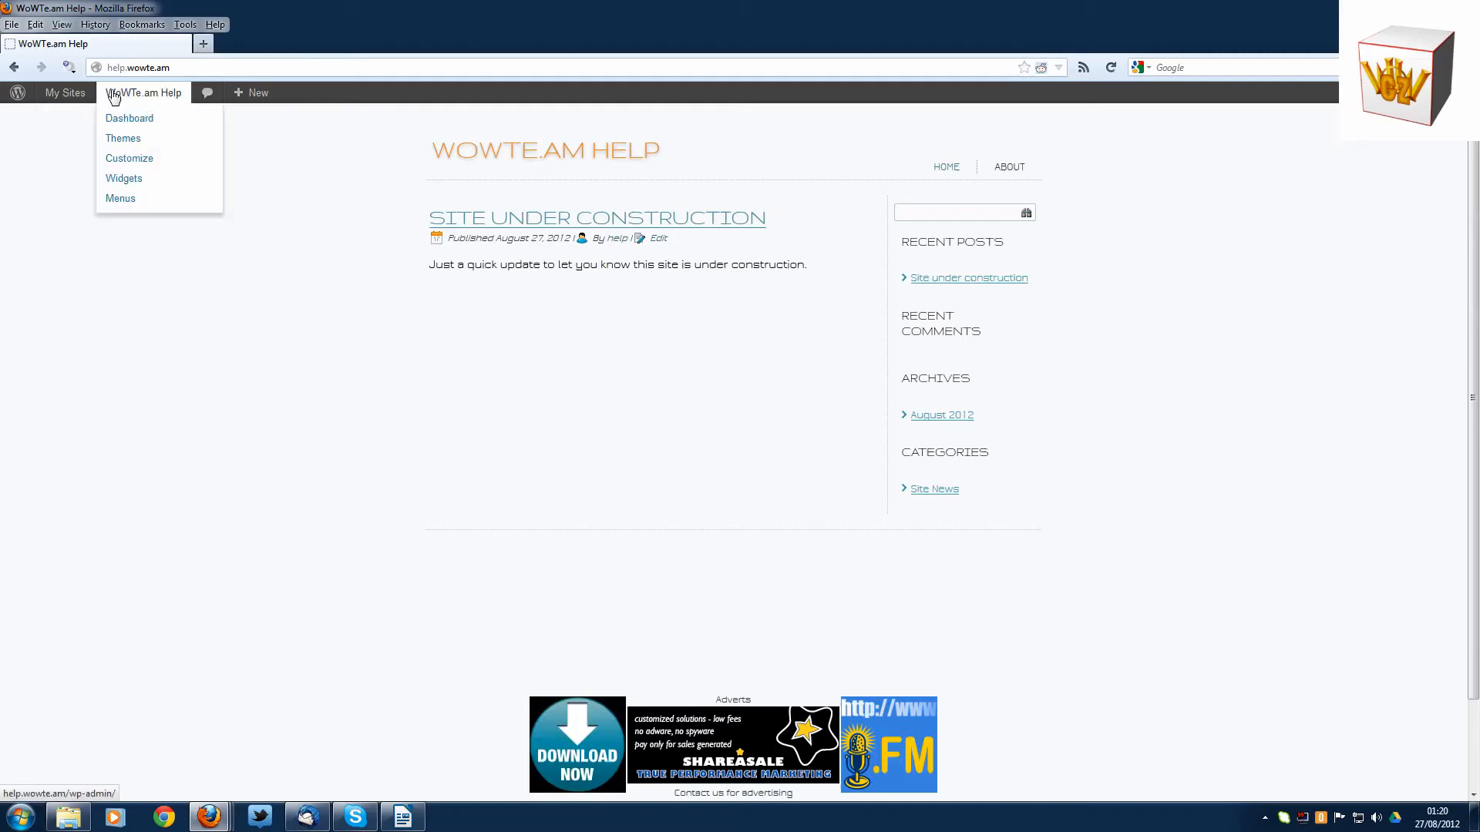
{"action": "left_click", "coordinate": [140, 140]}
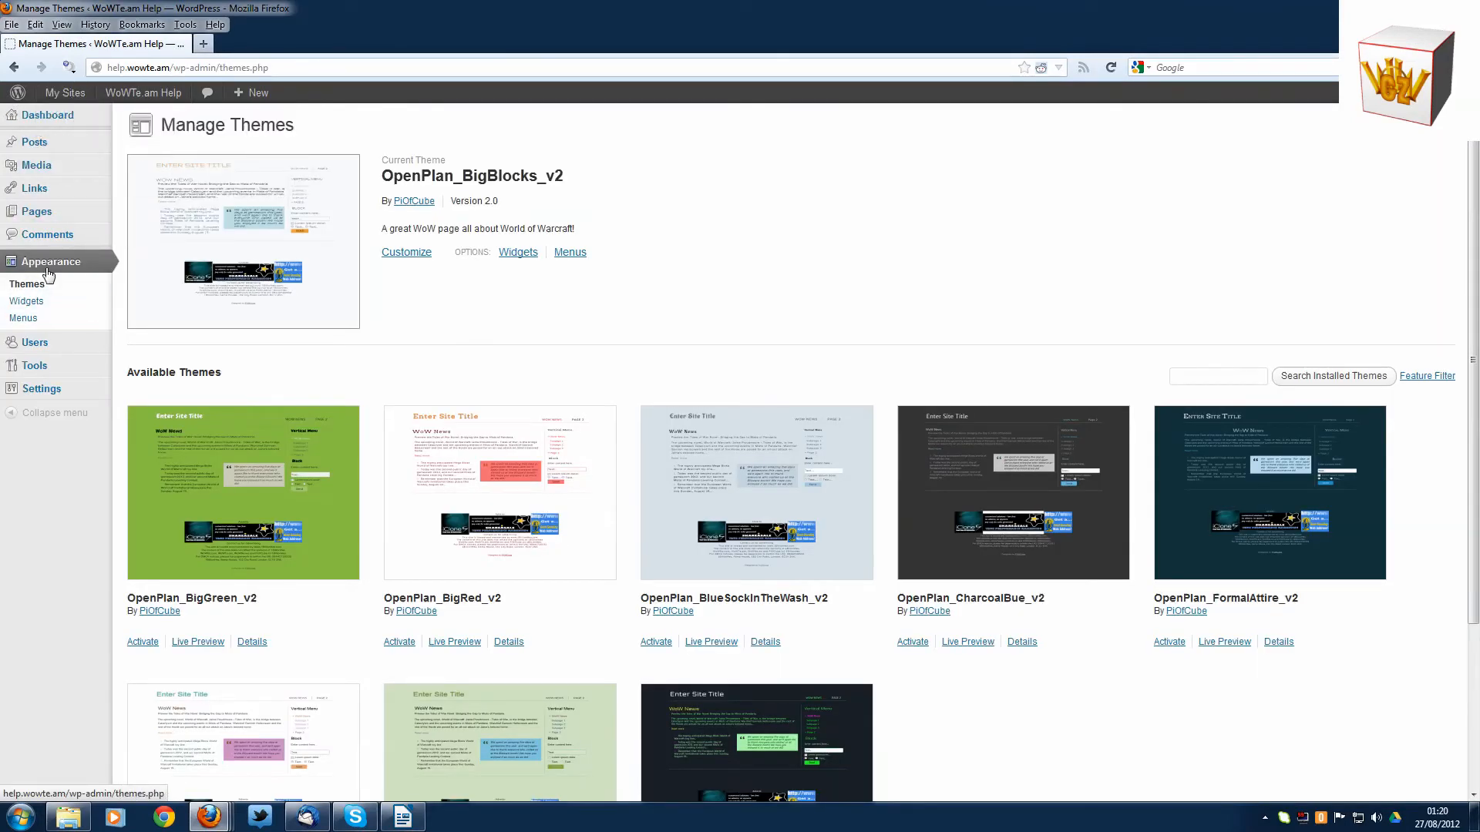
{"action": "scroll", "coordinate": [800, 264], "scroll_direction": "down", "scroll_amount": 3}
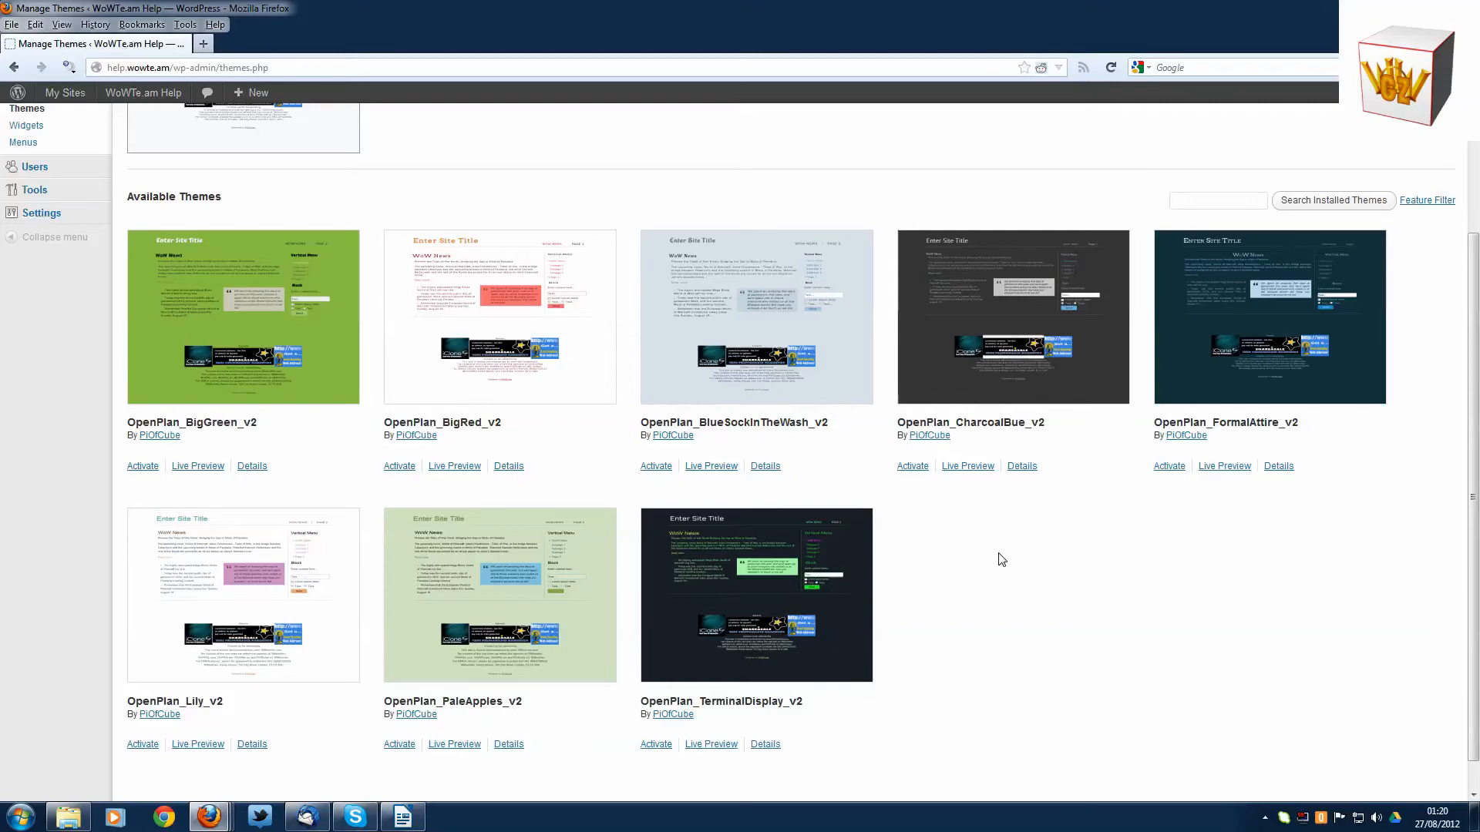
{"action": "scroll", "coordinate": [1001, 560], "scroll_direction": "down", "scroll_amount": 1}
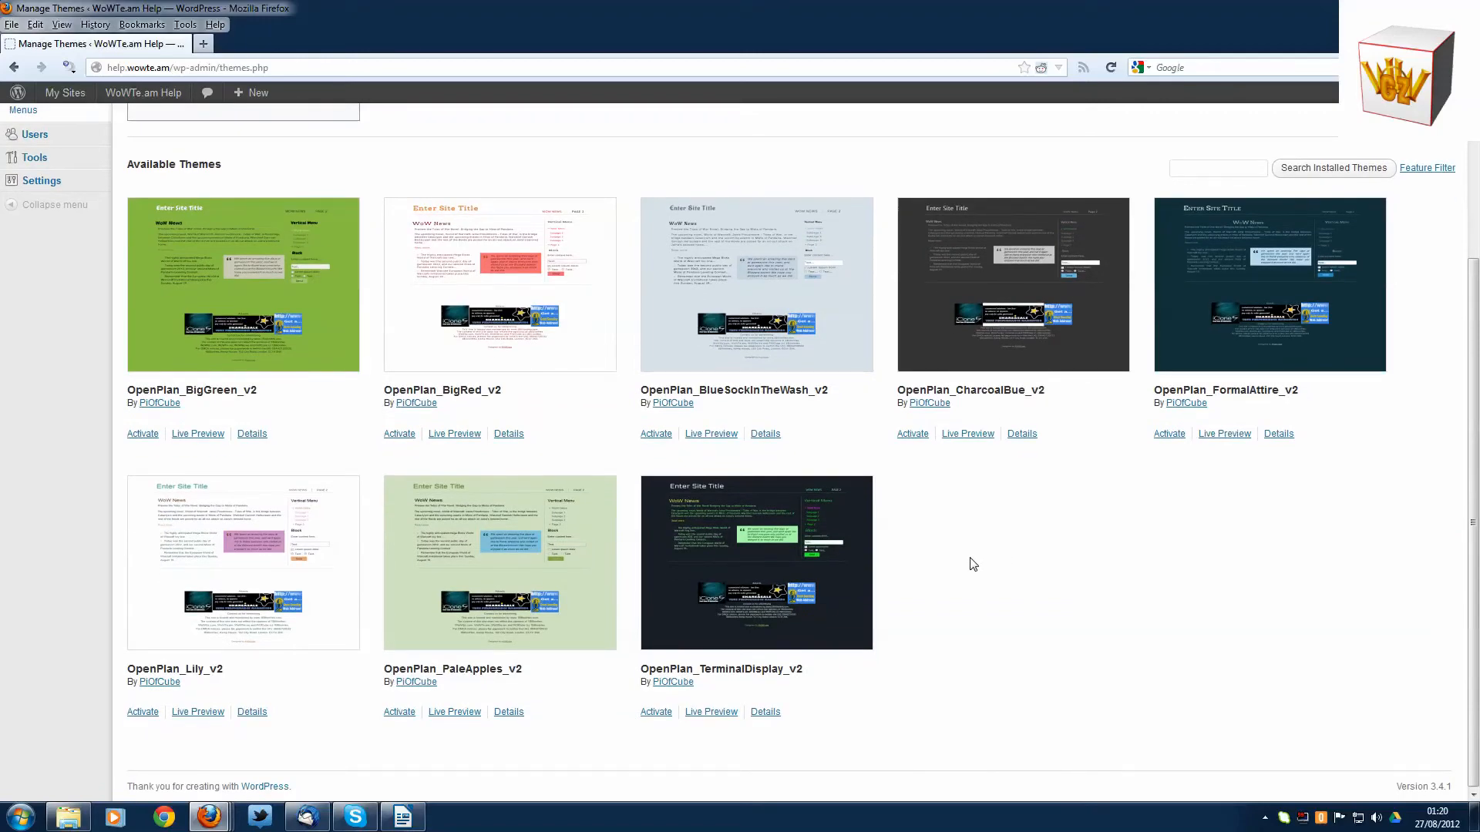
{"action": "left_click", "coordinate": [787, 546]}
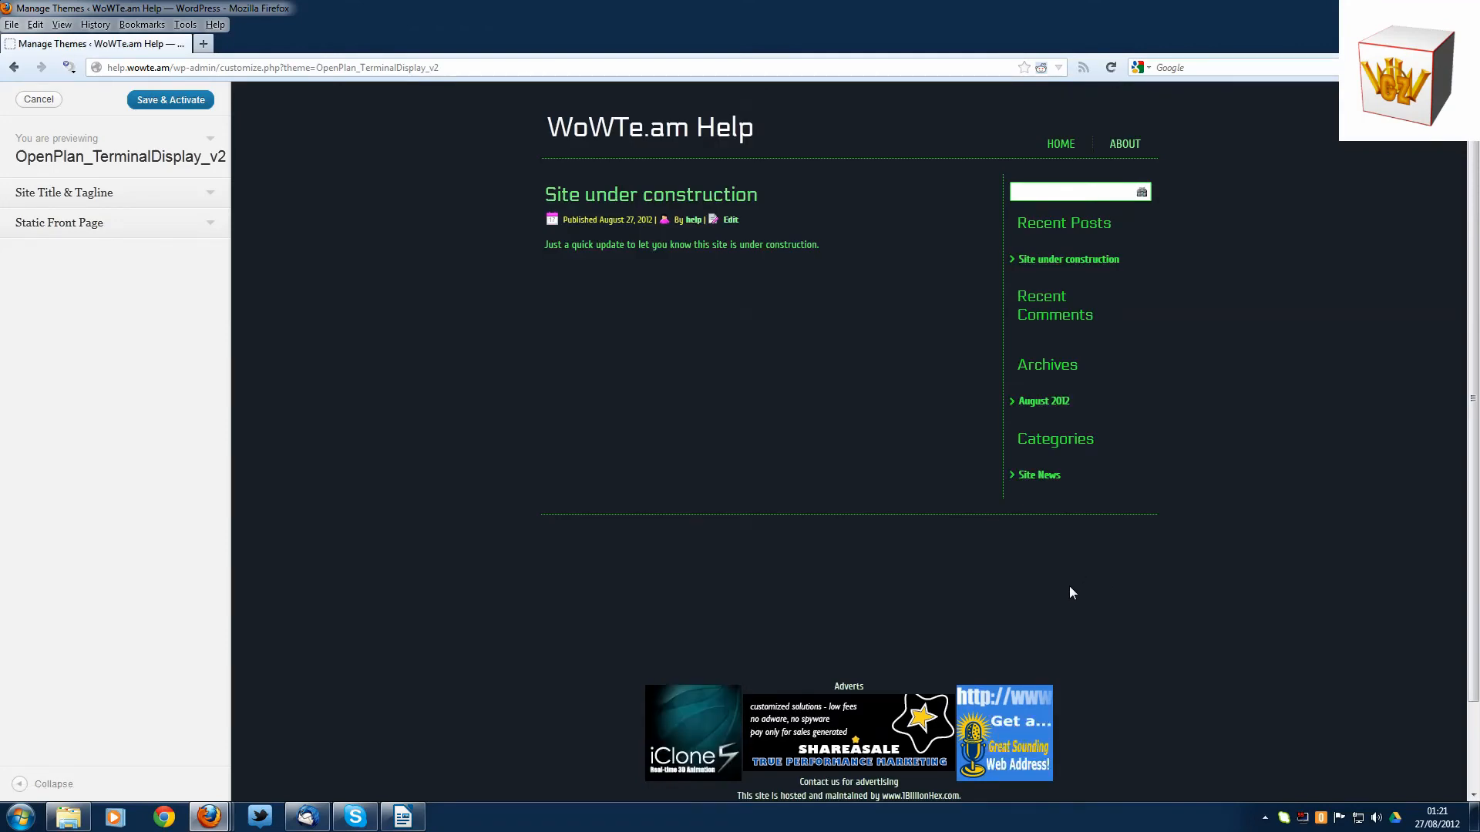
{"action": "left_click", "coordinate": [163, 101]}
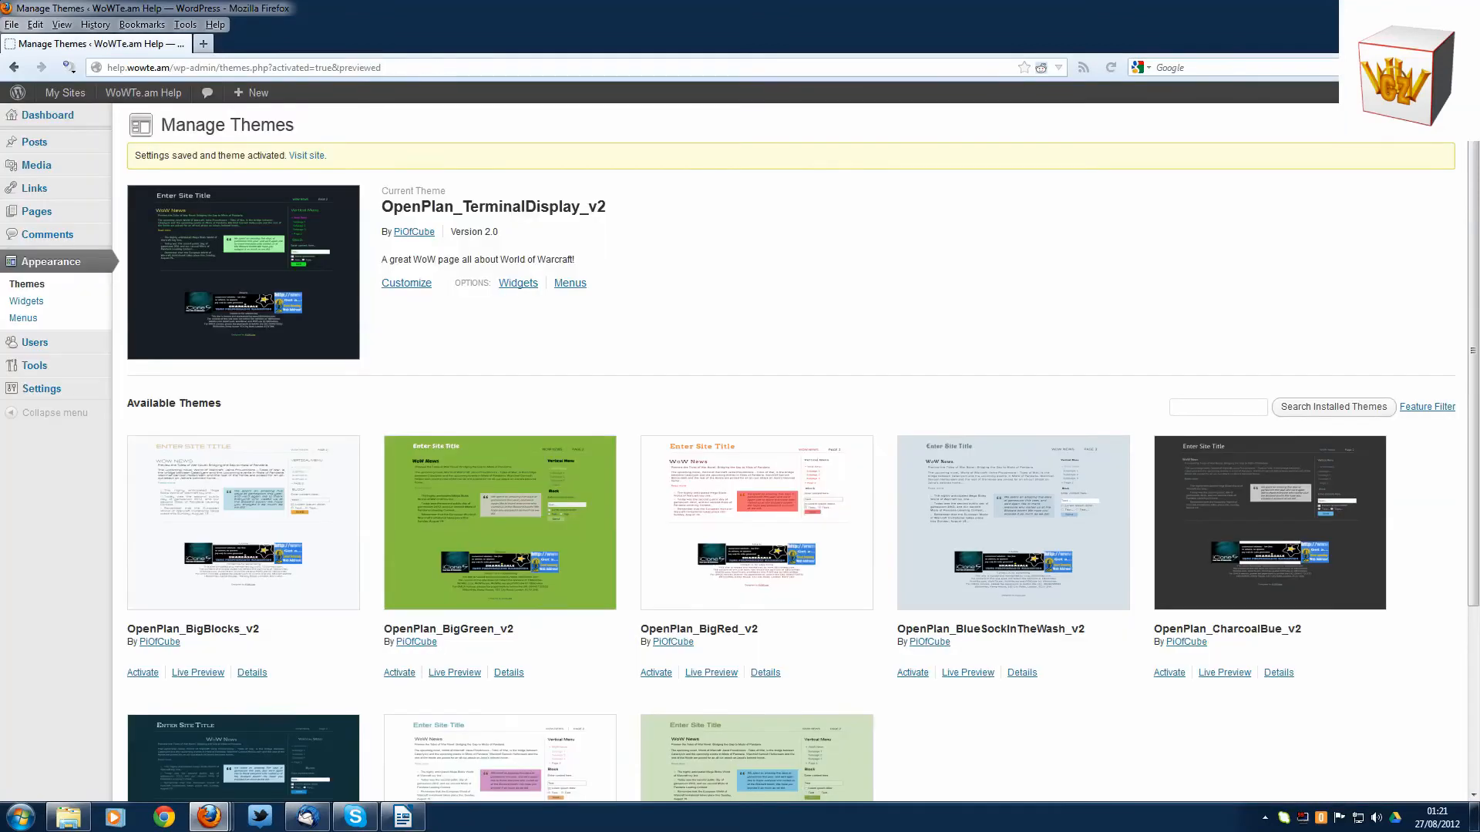
- Check the site's home page in the newly activated theme and return to the theme management page
{"action": "mouse_move", "coordinate": [141, 93]}
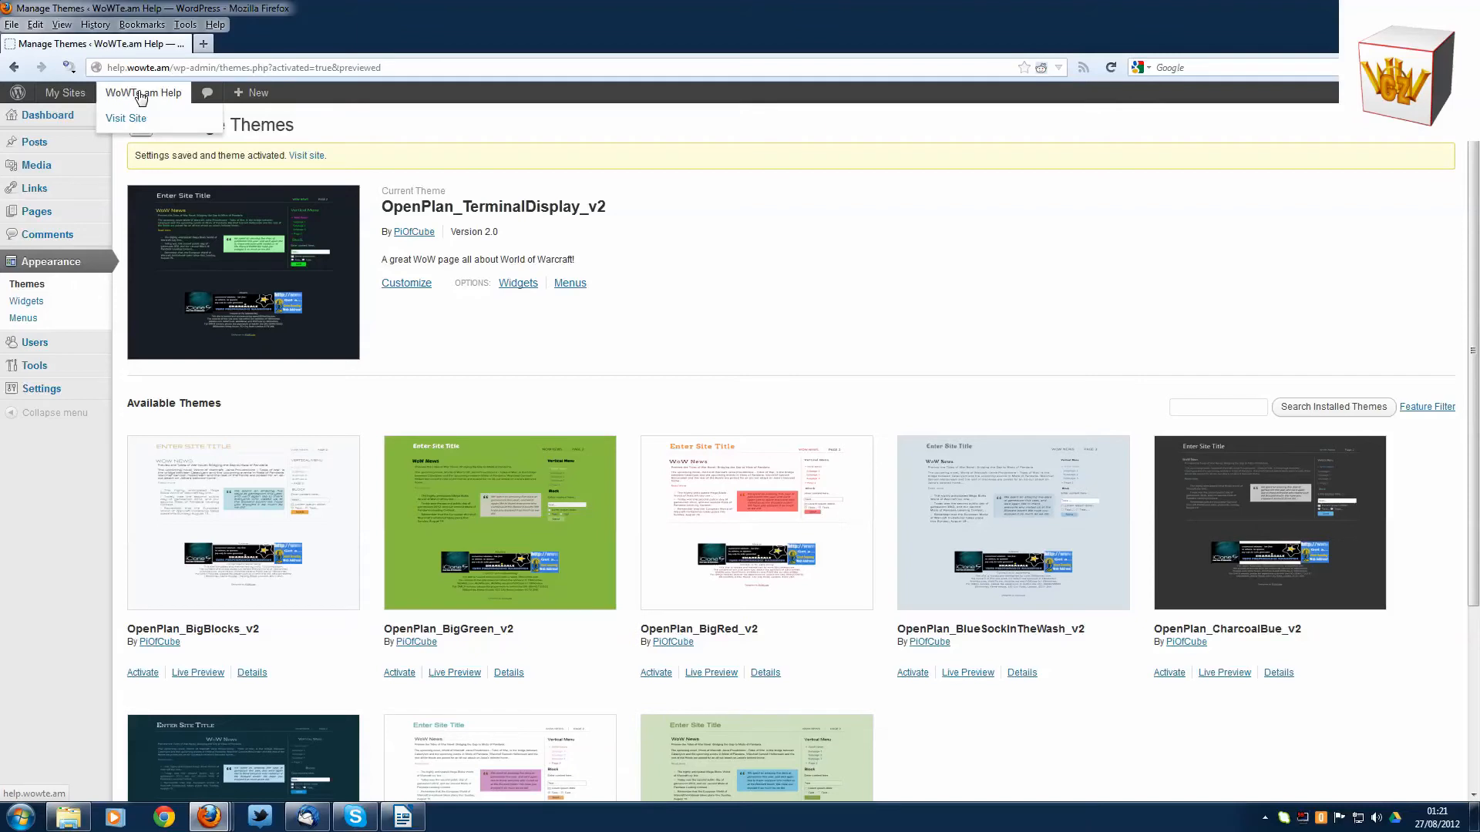
{"action": "left_click", "coordinate": [141, 119]}
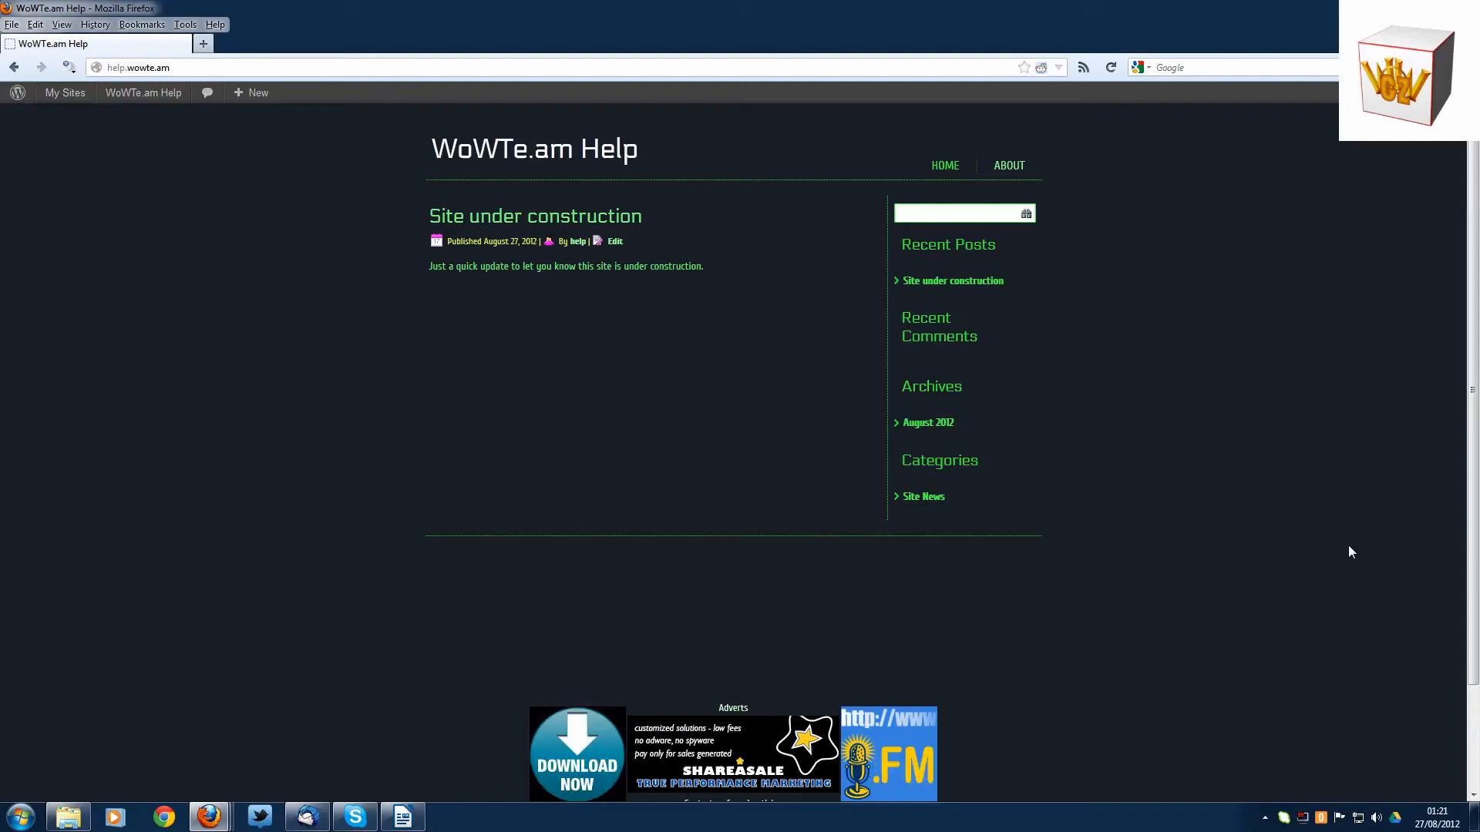
{"action": "mouse_move", "coordinate": [92, 101]}
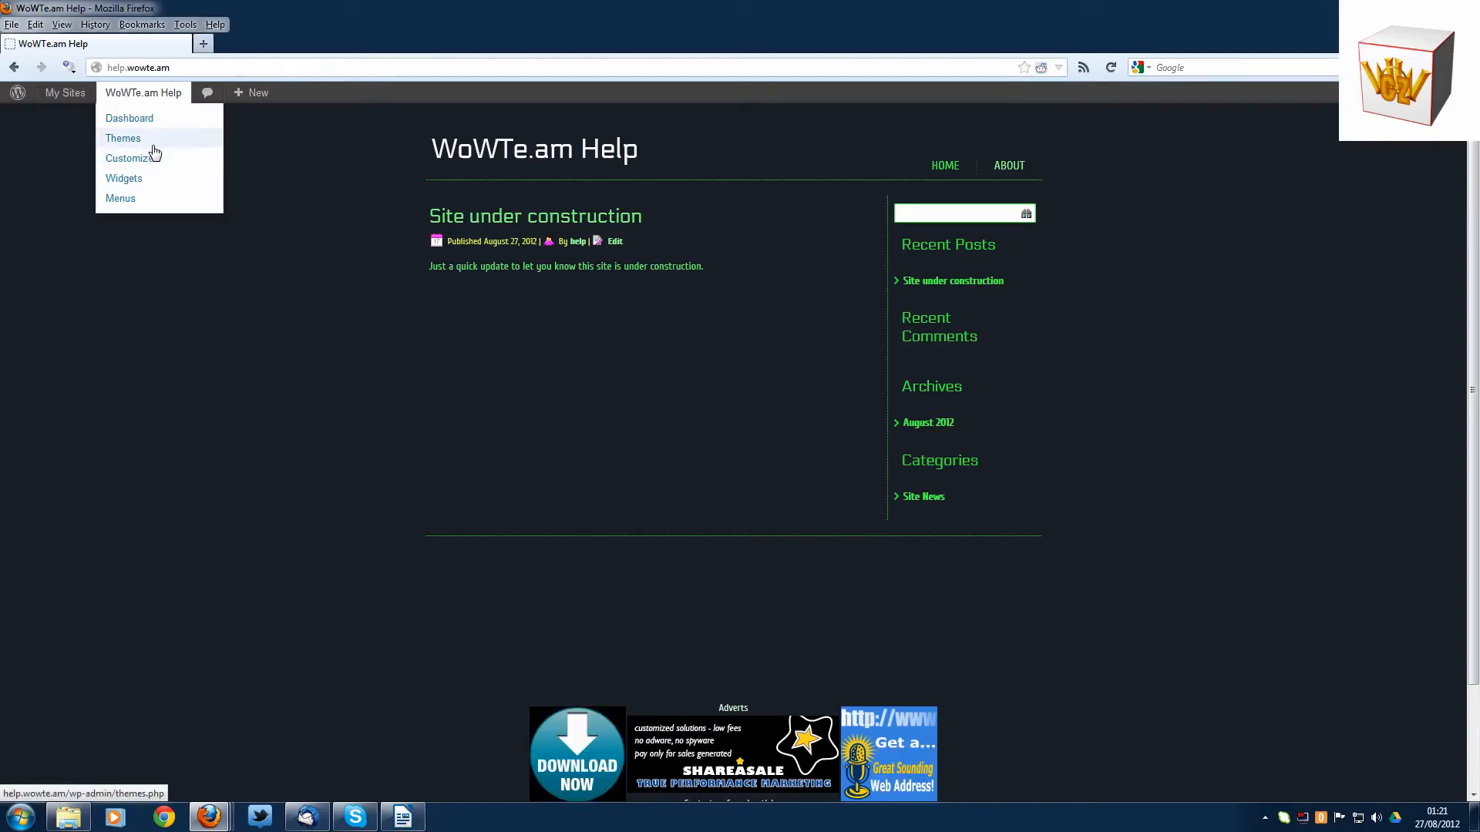
{"action": "left_click", "coordinate": [154, 146]}
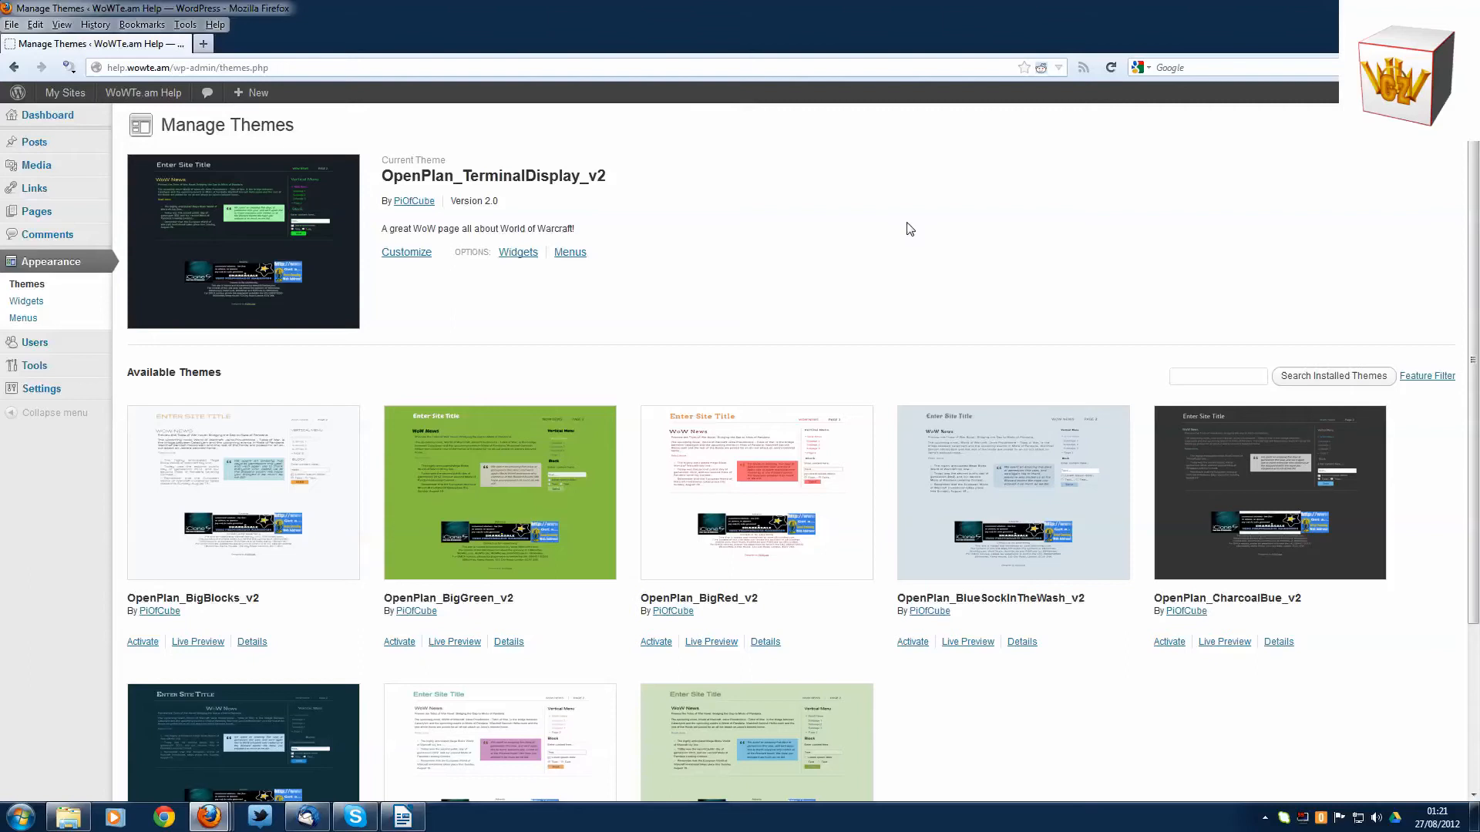
- Look over the installed themes, the widget management page and the custom menu page
{"action": "scroll", "coordinate": [908, 228], "scroll_direction": "down", "scroll_amount": 3}
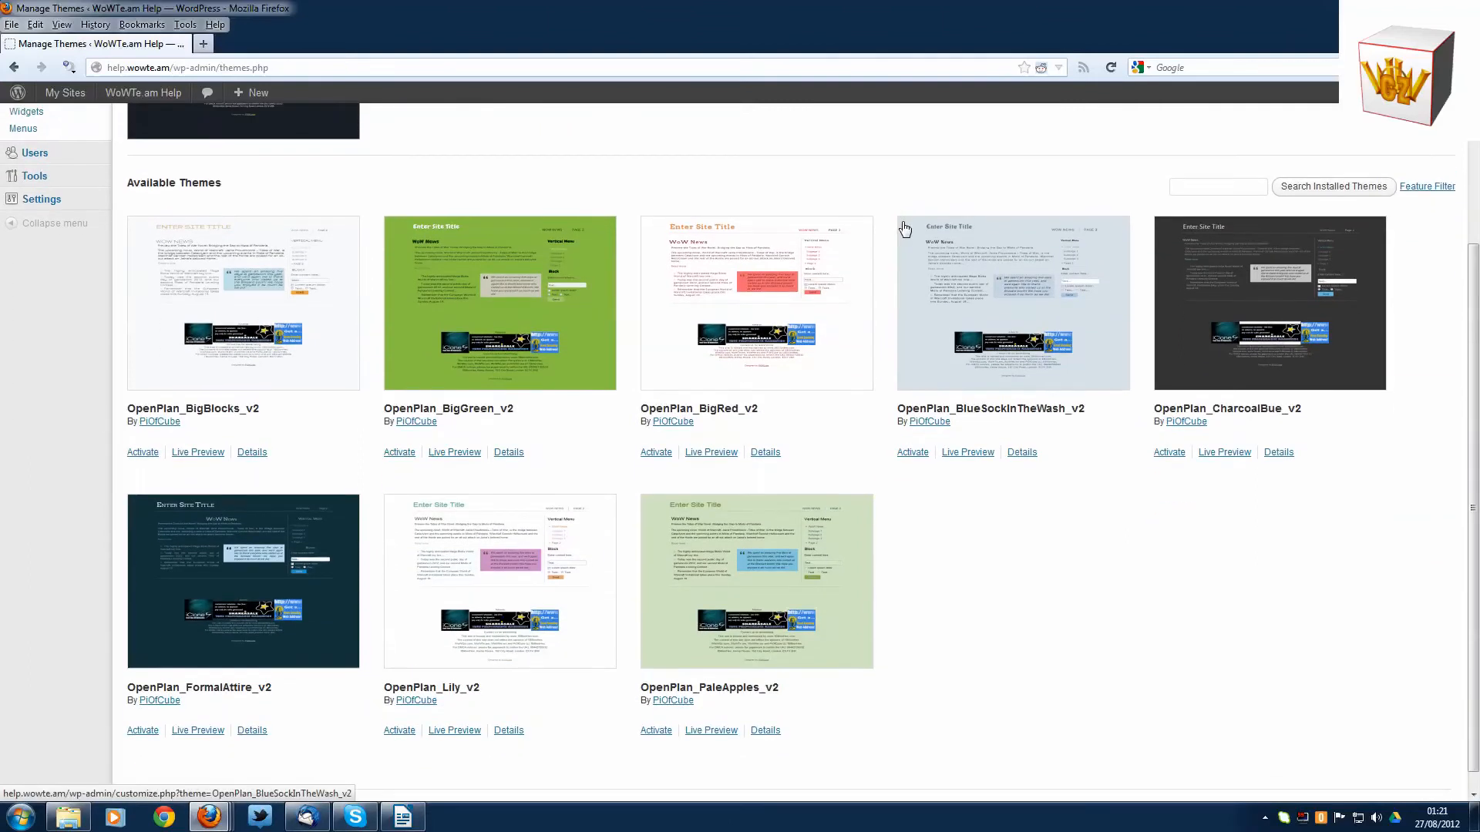
{"action": "scroll", "coordinate": [906, 229], "scroll_direction": "up", "scroll_amount": 3}
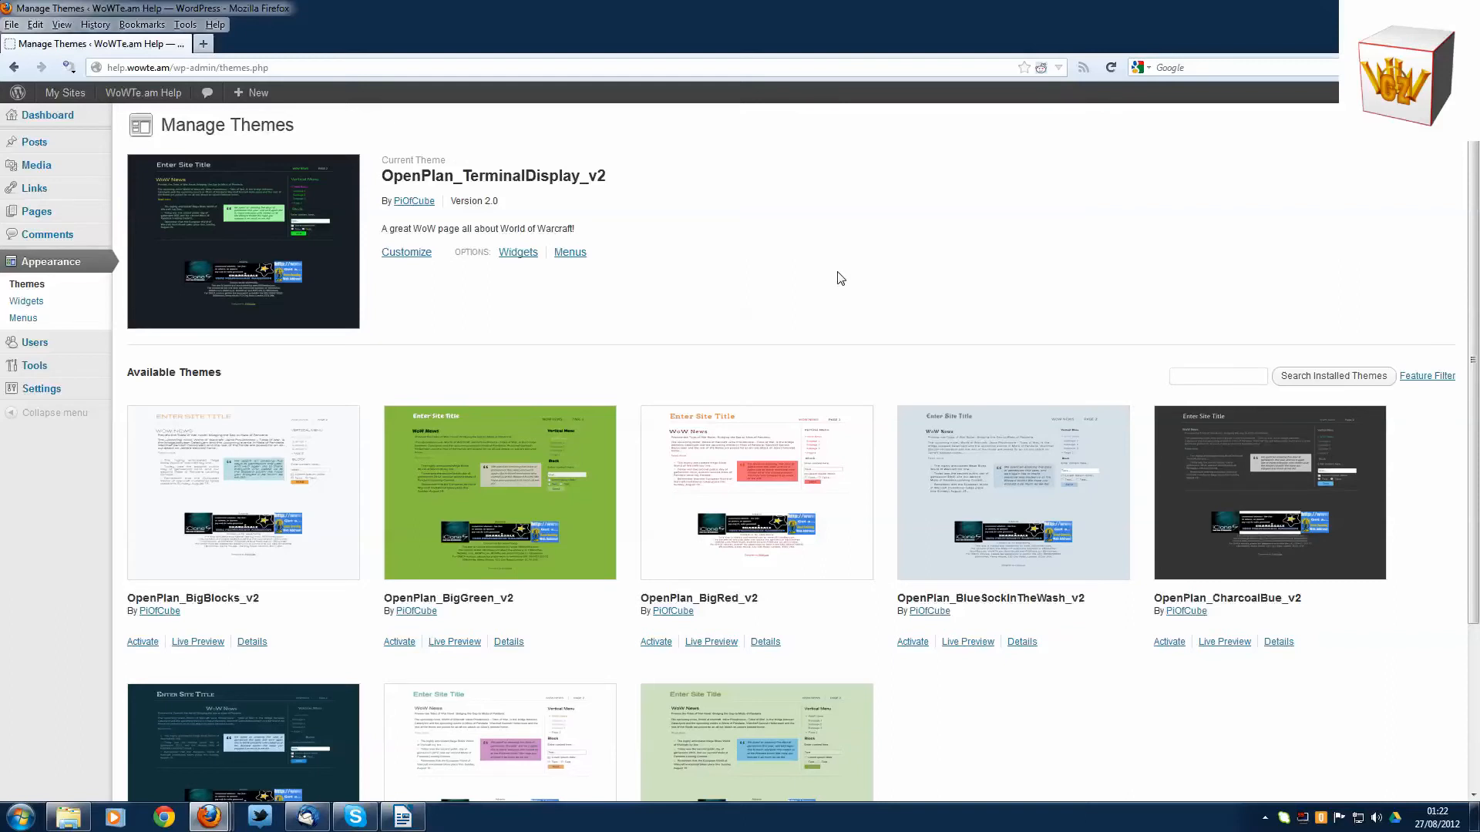
{"action": "scroll", "coordinate": [840, 277], "scroll_direction": "down", "scroll_amount": 2}
{"action": "scroll", "coordinate": [841, 277], "scroll_direction": "up", "scroll_amount": 2}
{"action": "left_click", "coordinate": [38, 305]}
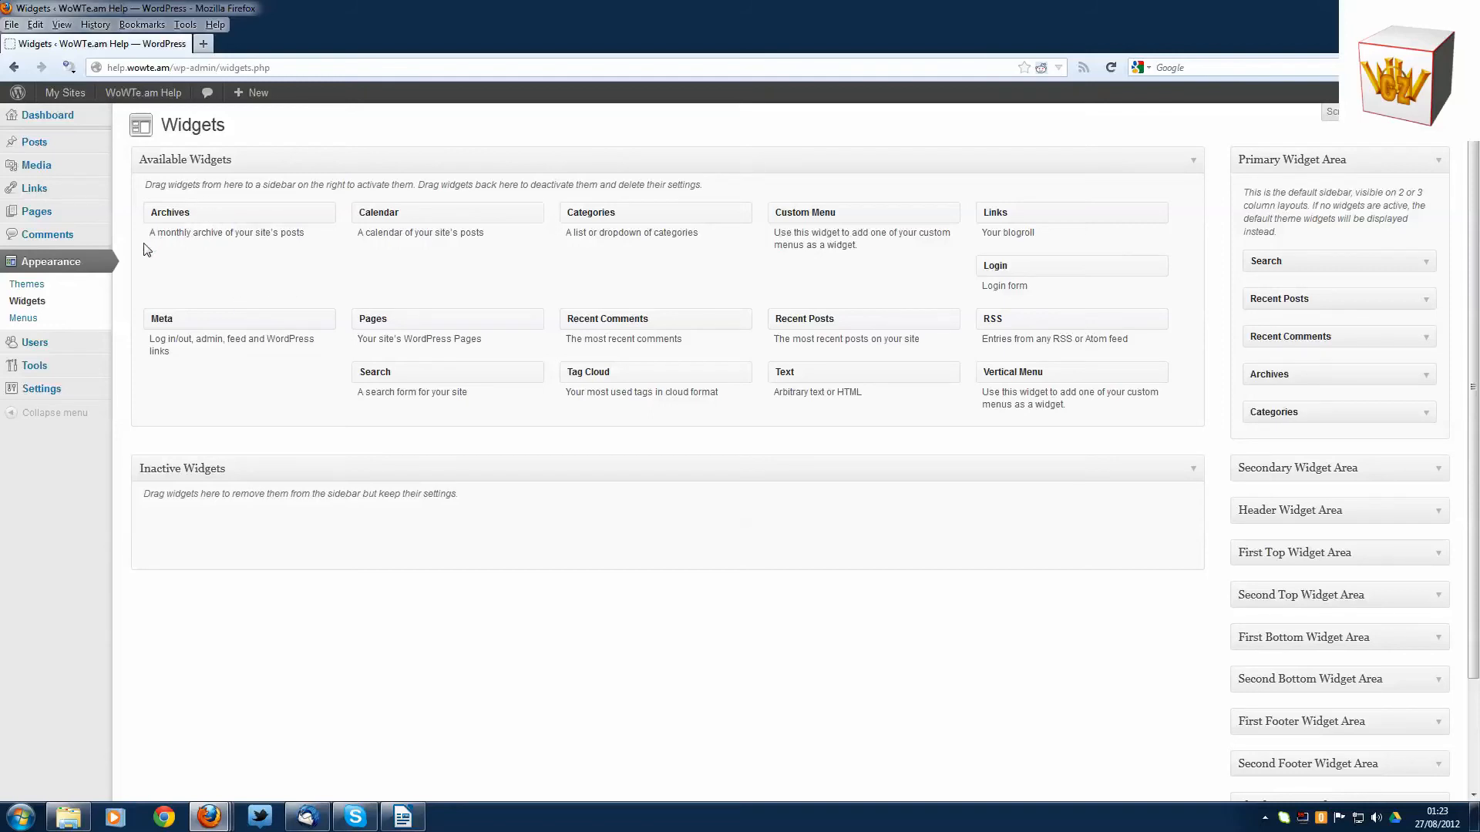
{"action": "left_click", "coordinate": [15, 319]}
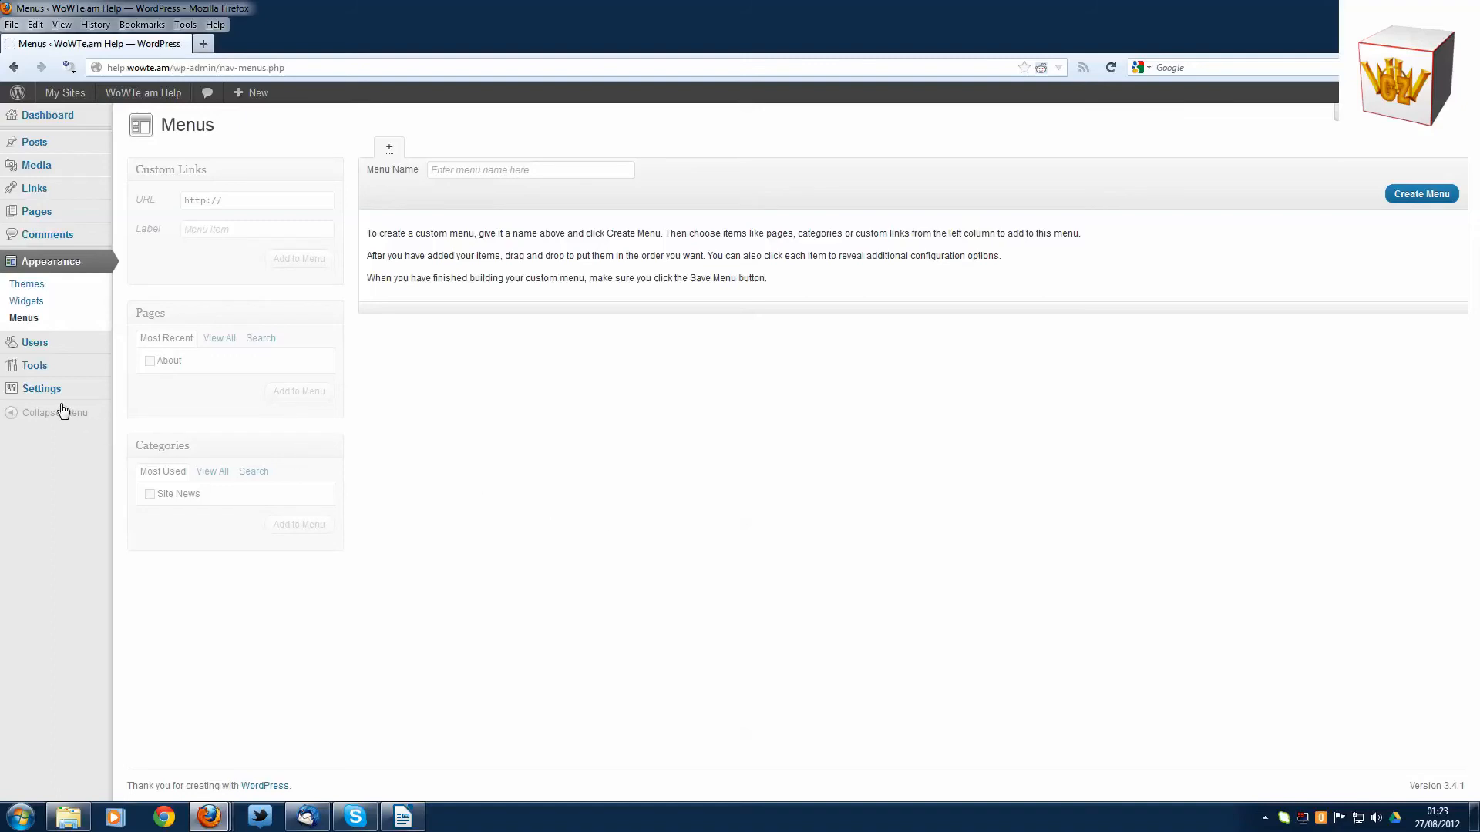
- View the site's available tools and the options for exporting its content
{"action": "mouse_move", "coordinate": [55, 399]}
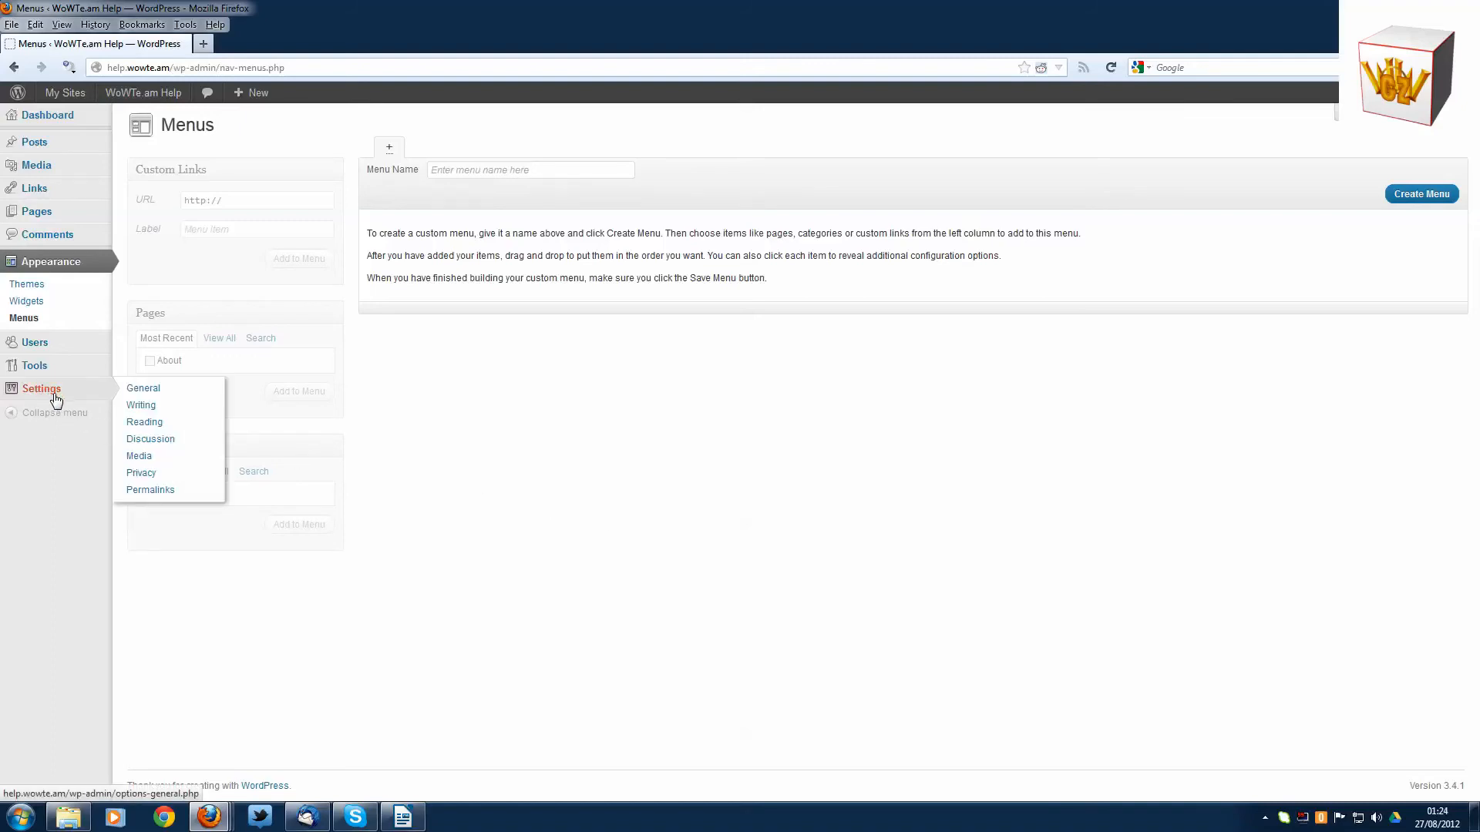
{"action": "mouse_move", "coordinate": [52, 369]}
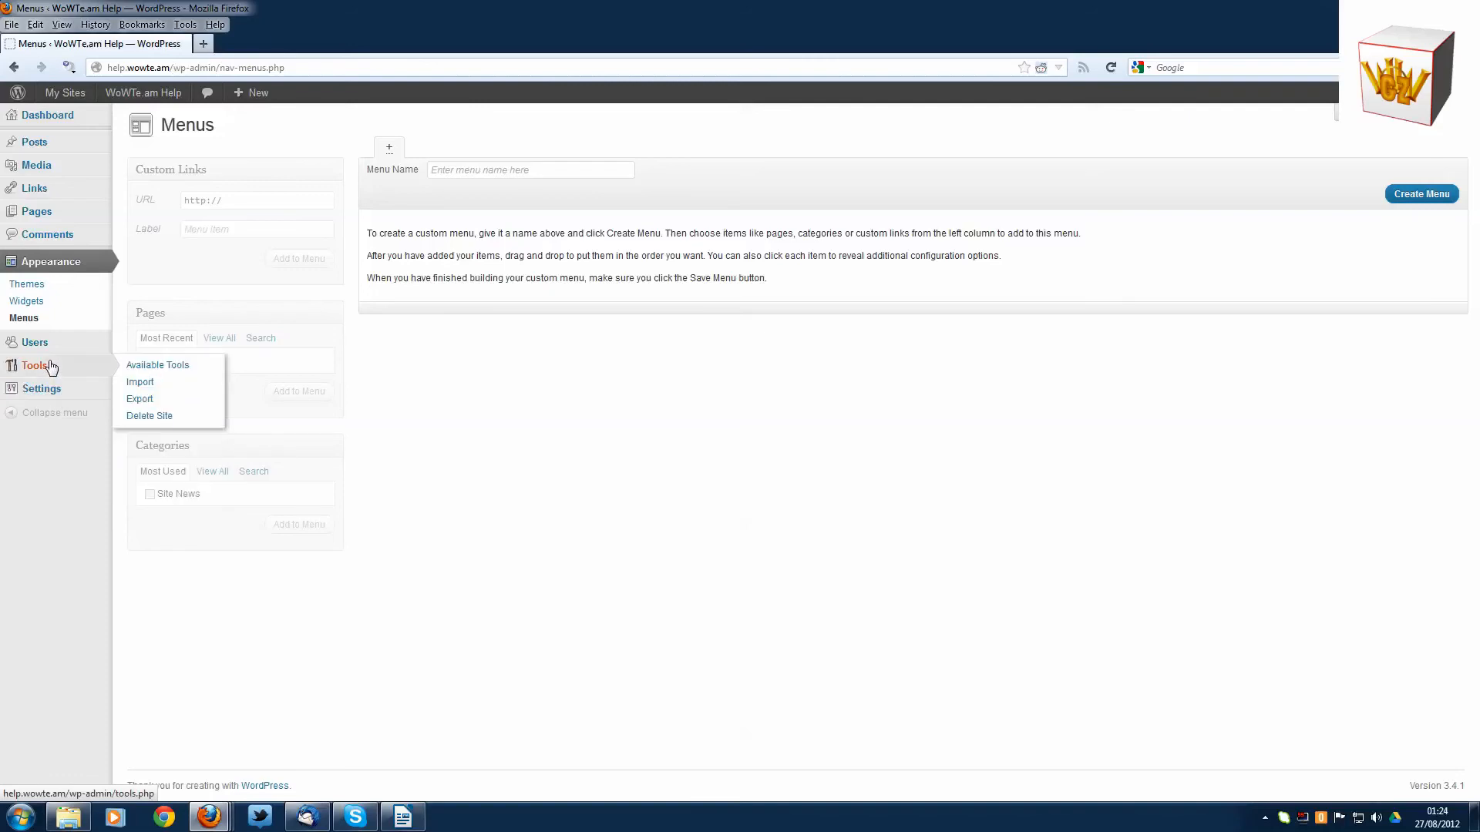
{"action": "left_click", "coordinate": [64, 372]}
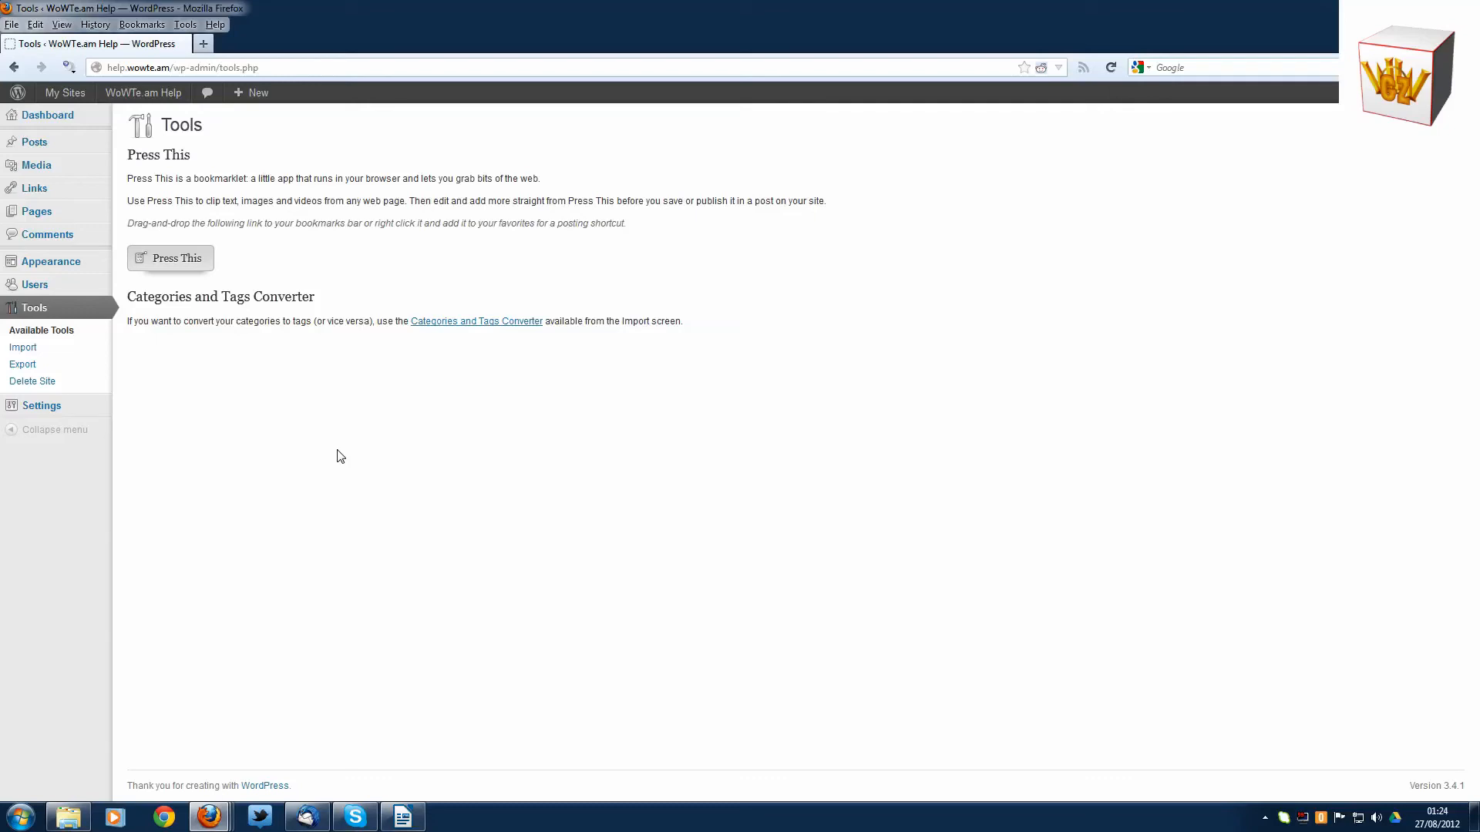
{"action": "left_click", "coordinate": [21, 366]}
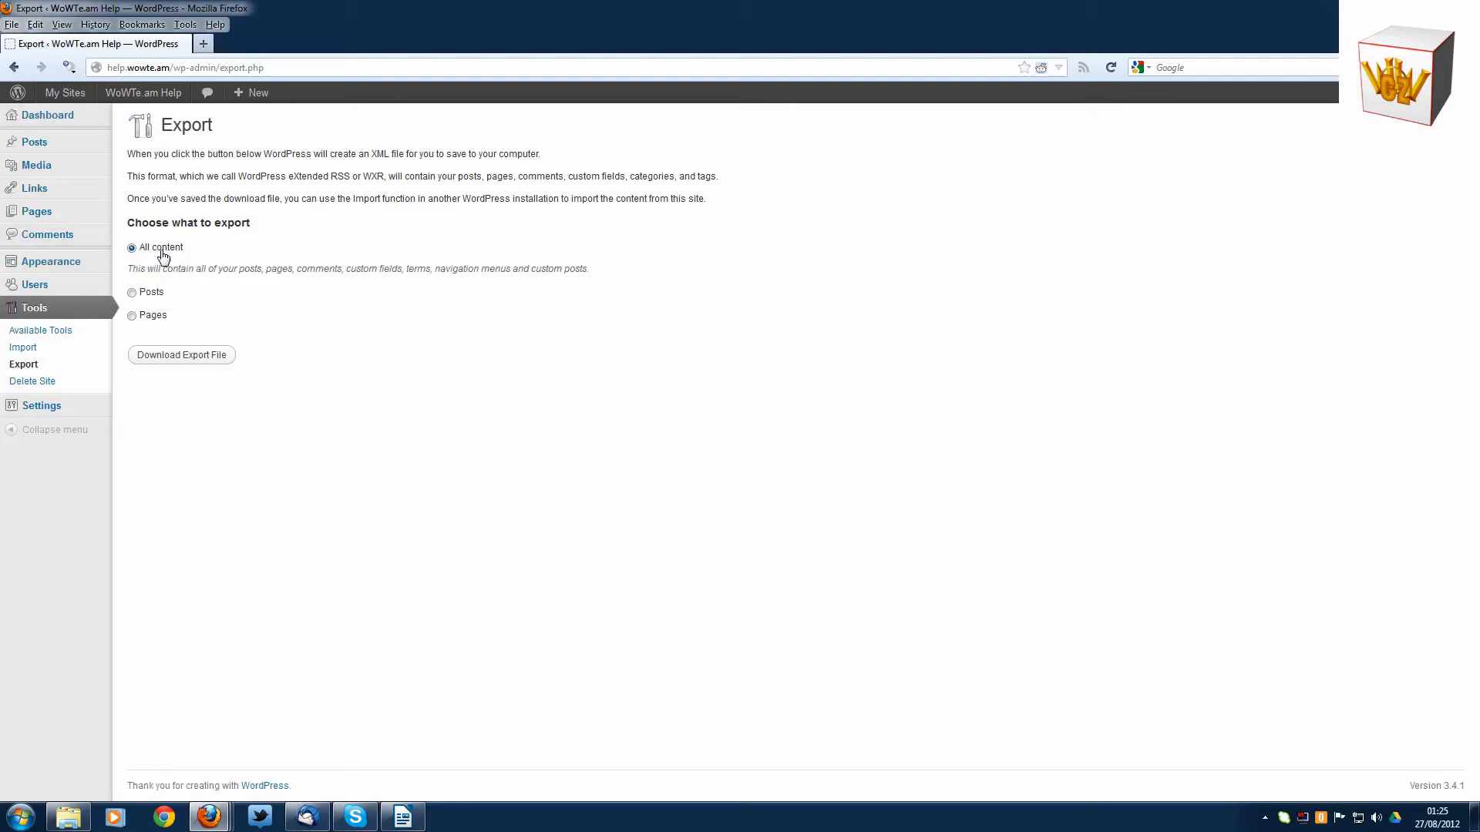
- Return to the dashboard home, look it over and dismiss the WordPress welcome message
{"action": "mouse_move", "coordinate": [80, 96]}
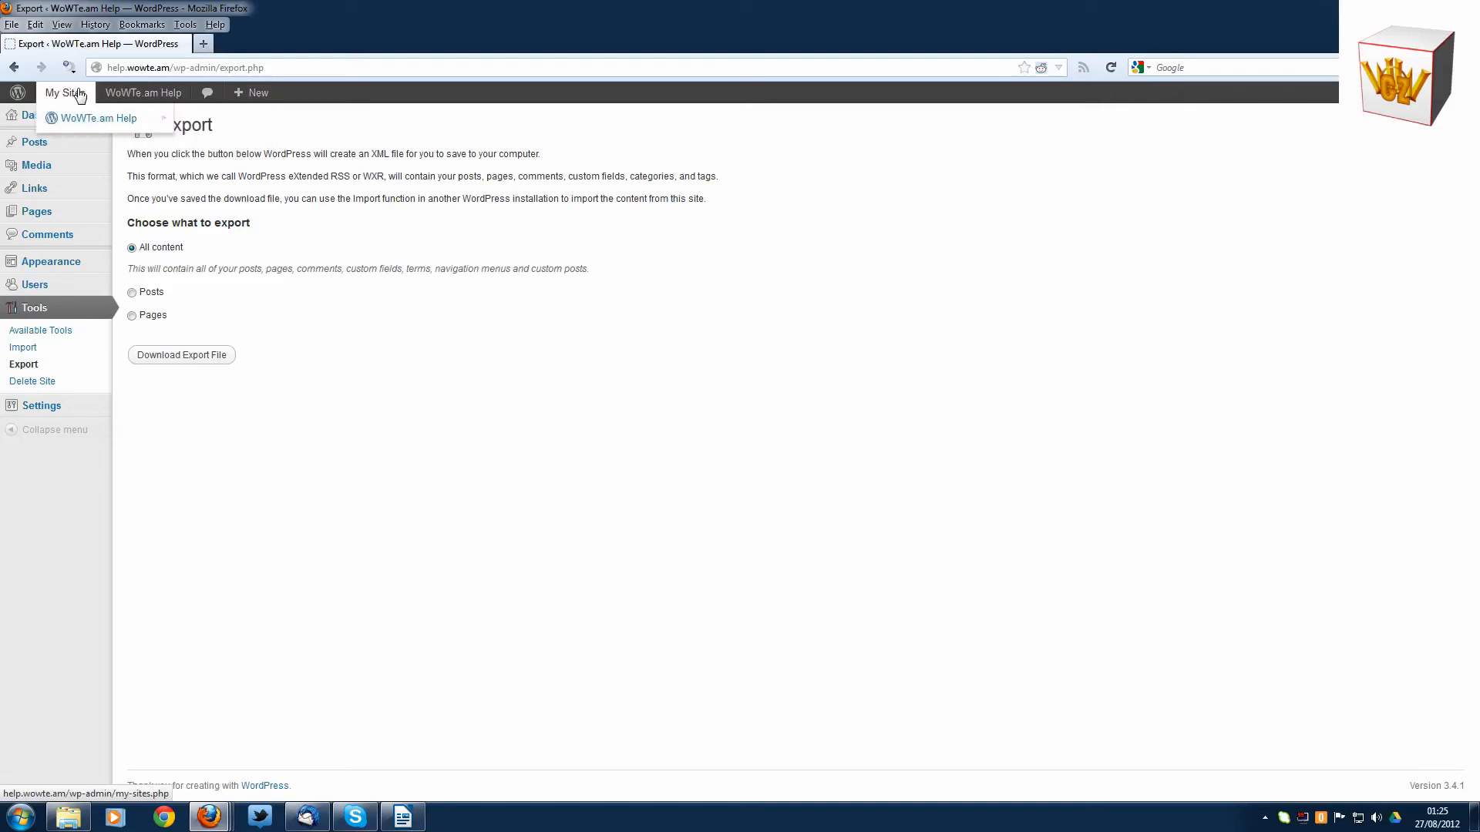
{"action": "mouse_move", "coordinate": [56, 118]}
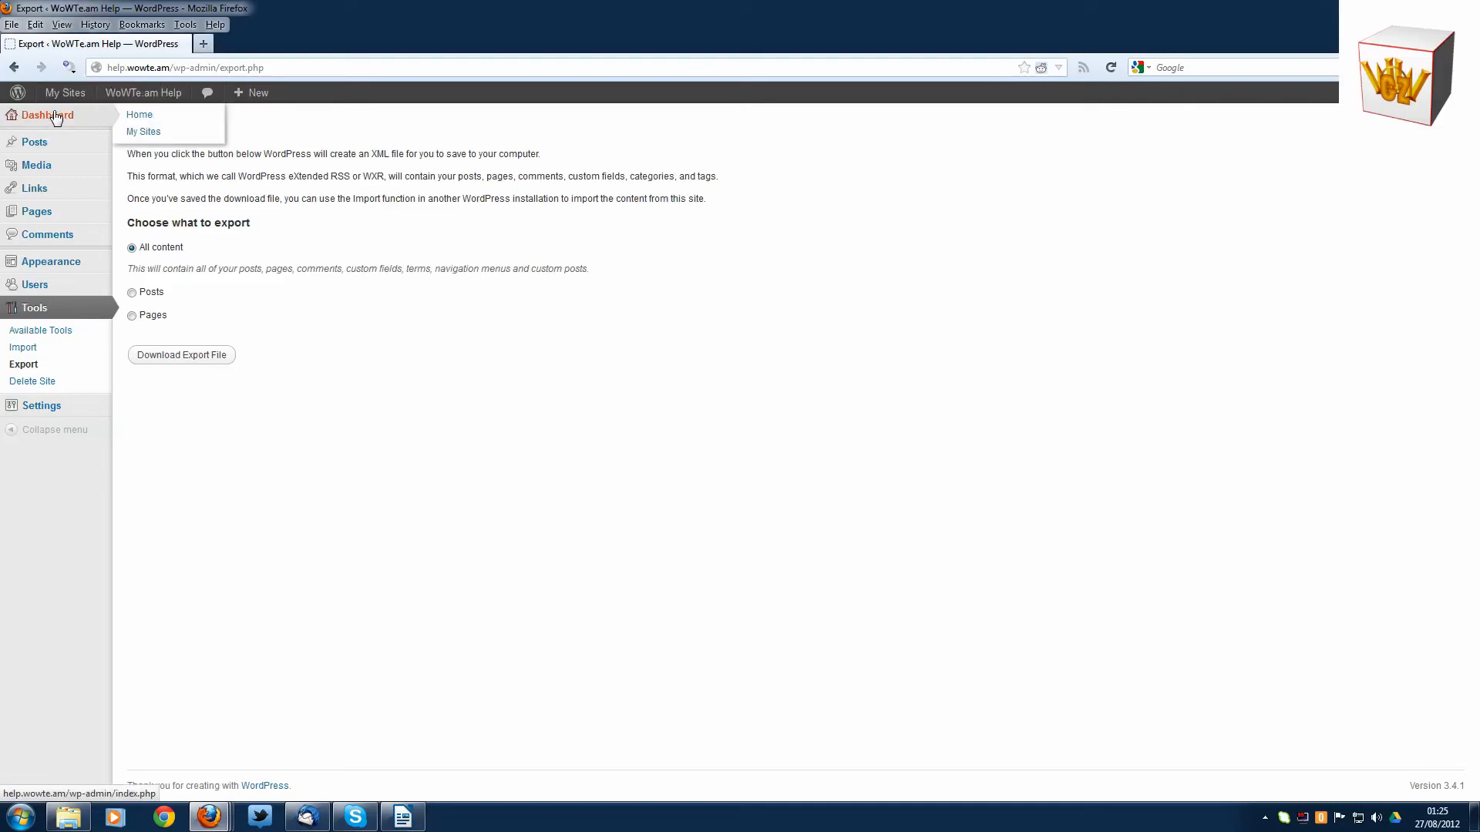
{"action": "left_click", "coordinate": [55, 118]}
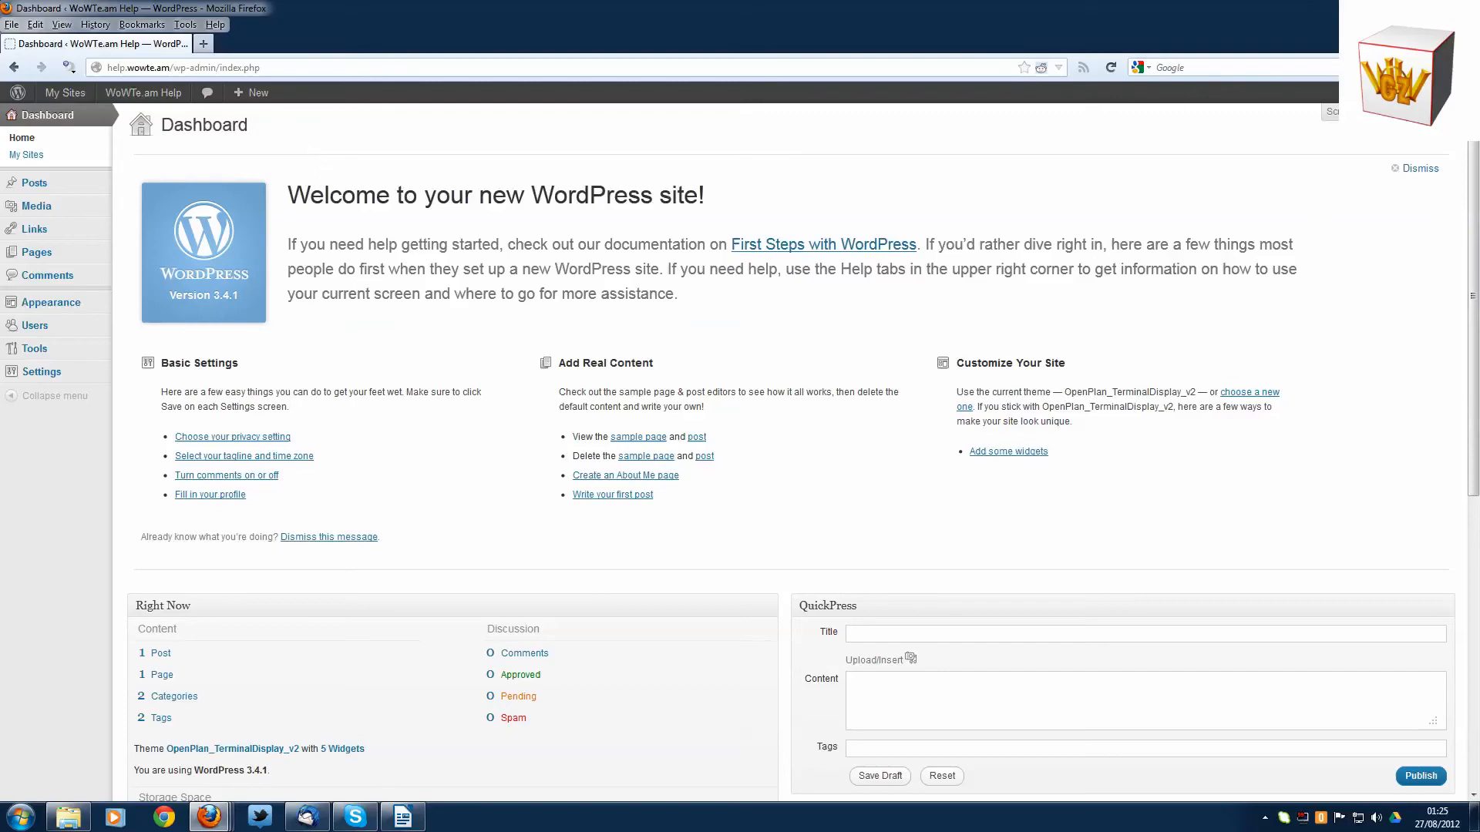
{"action": "scroll", "coordinate": [445, 298], "scroll_direction": "down", "scroll_amount": 5}
{"action": "scroll", "coordinate": [444, 297], "scroll_direction": "up", "scroll_amount": 5}
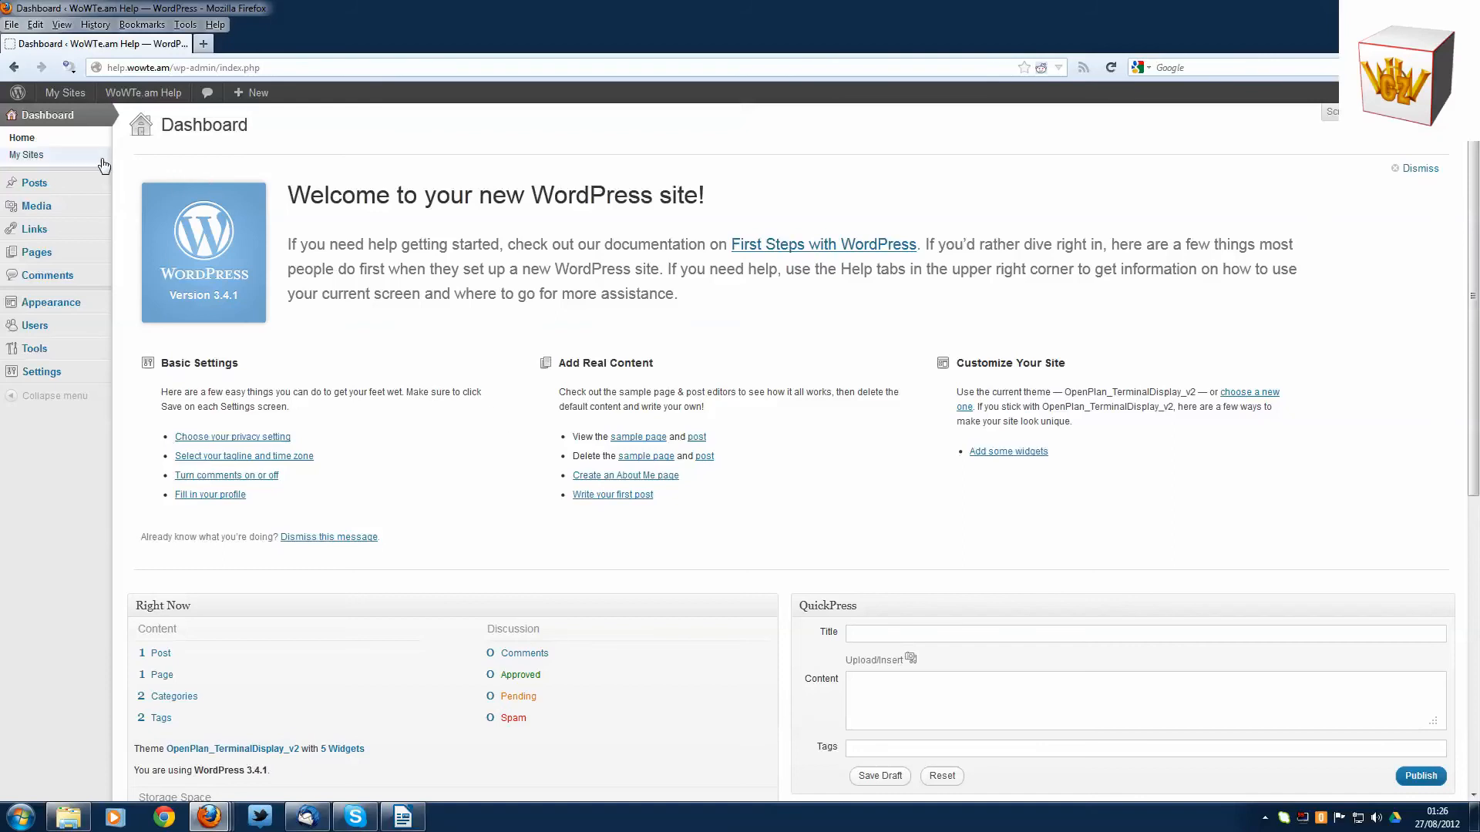
{"action": "mouse_move", "coordinate": [74, 266]}
{"action": "mouse_move", "coordinate": [81, 340]}
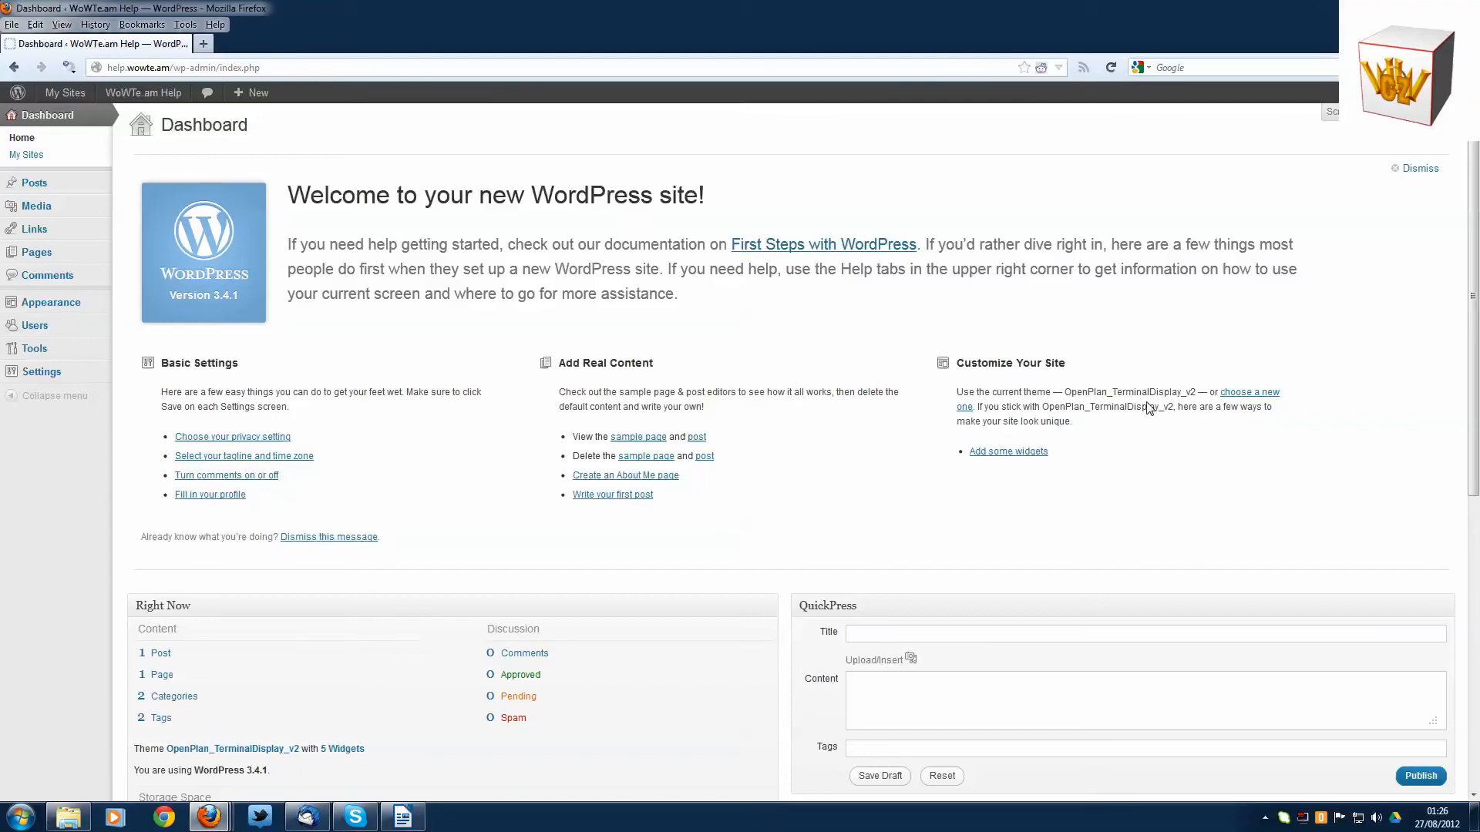
{"action": "left_click", "coordinate": [305, 539]}
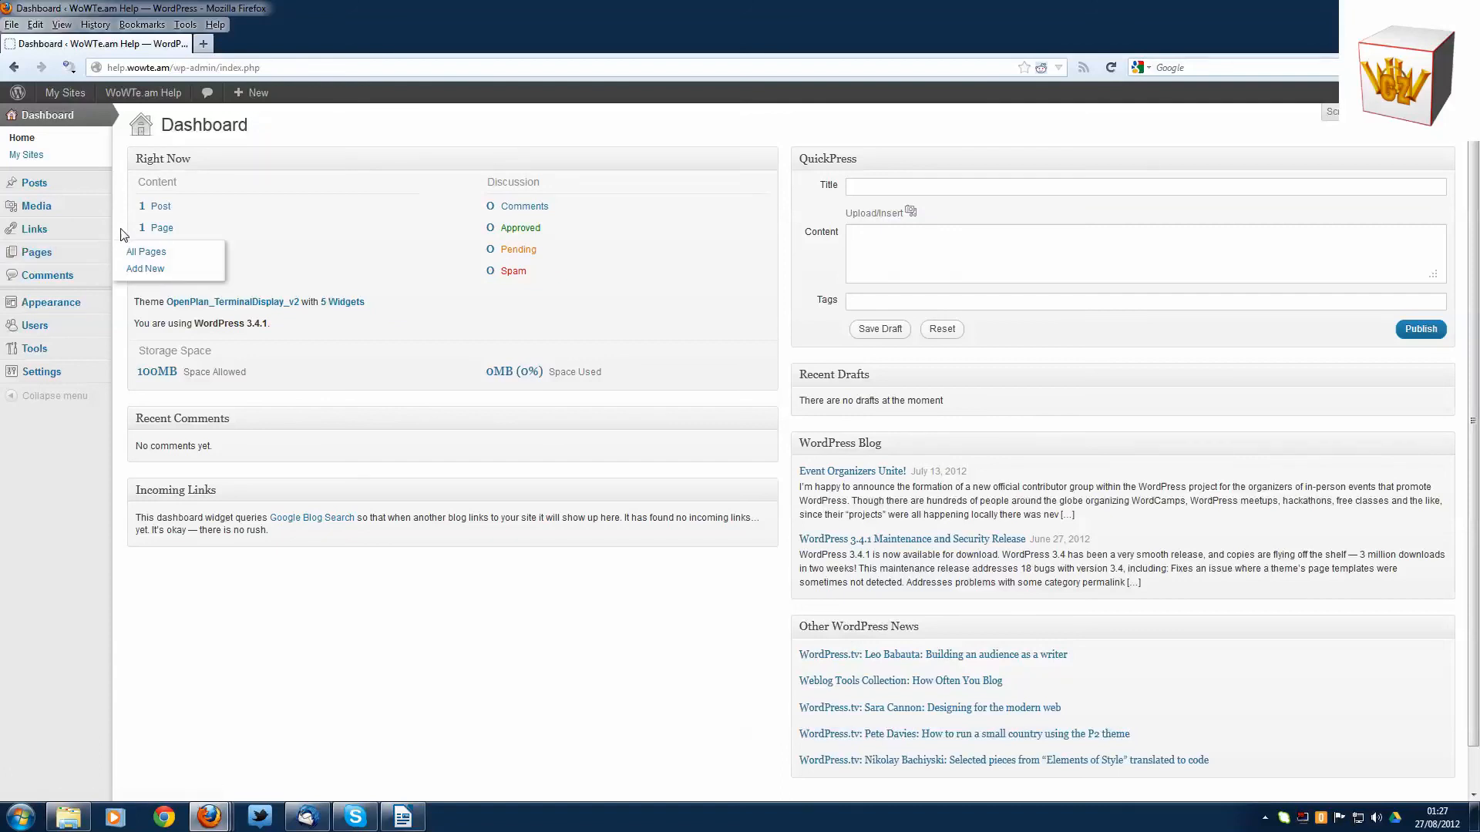
- Visit the live site from the dashboard, check its admin bar options and reload the home page
{"action": "mouse_move", "coordinate": [140, 97]}
{"action": "left_click", "coordinate": [126, 118]}
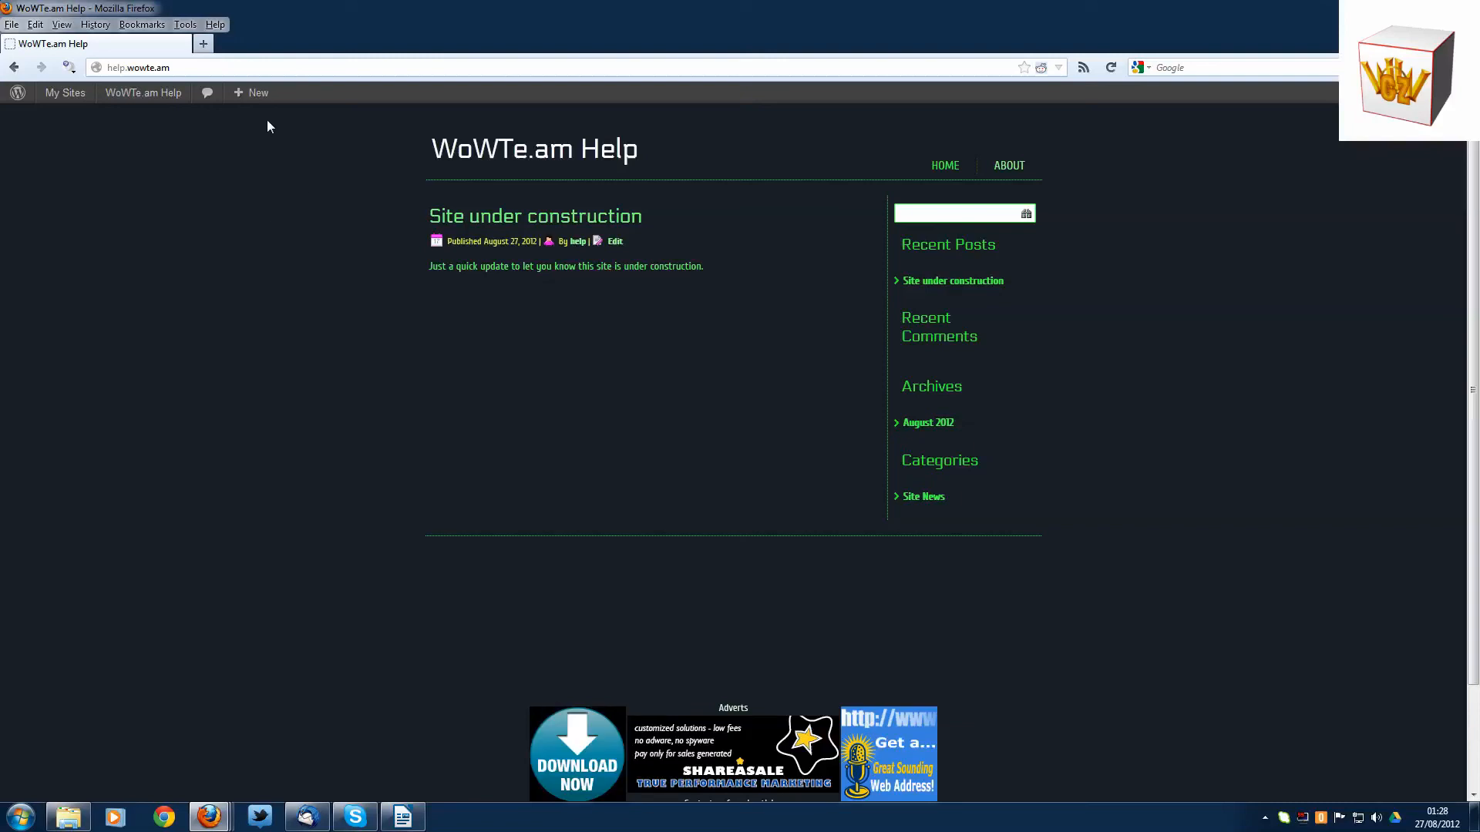
{"action": "mouse_move", "coordinate": [258, 93]}
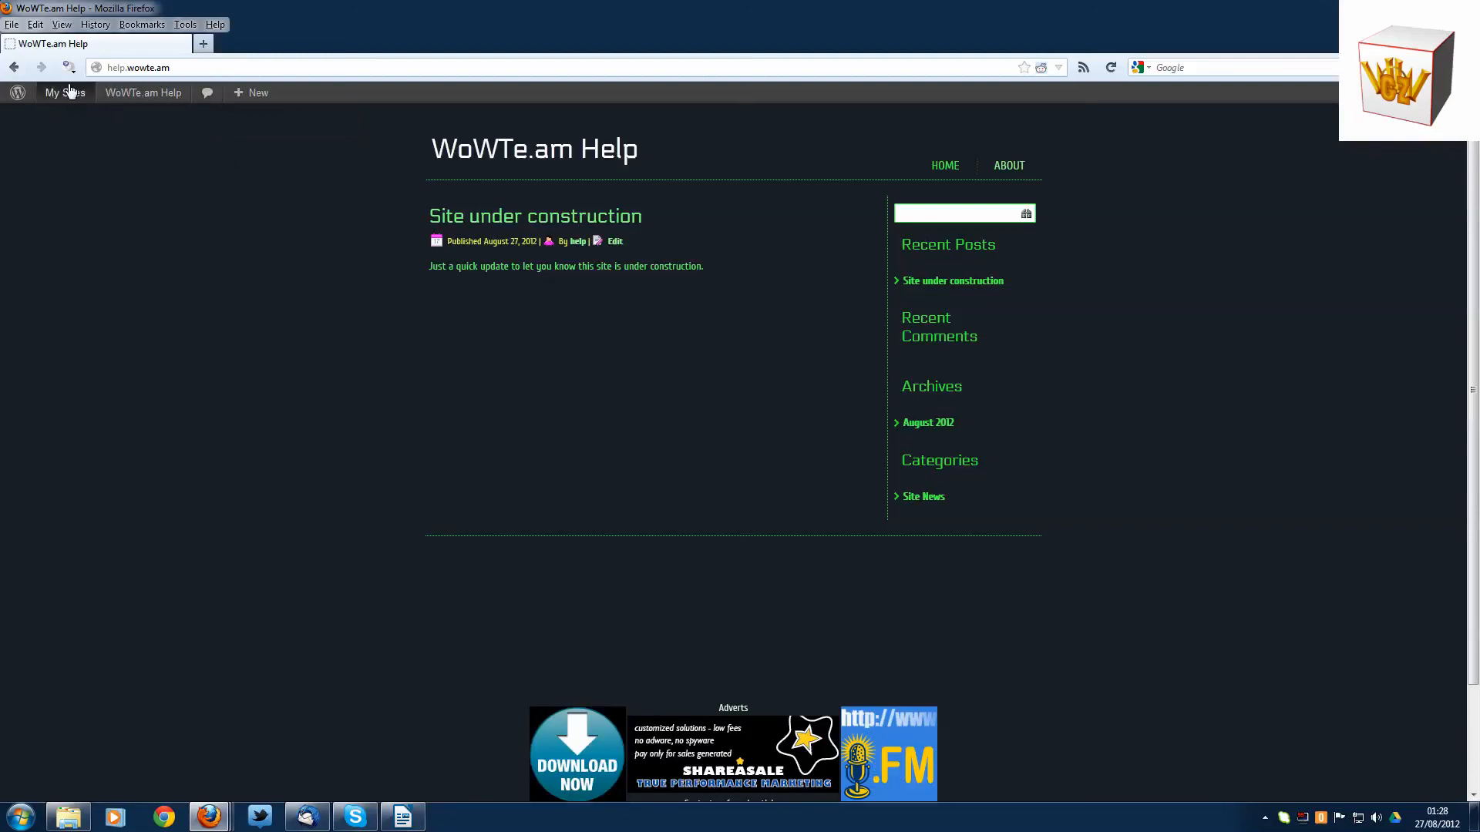
{"action": "mouse_move", "coordinate": [68, 95]}
{"action": "mouse_move", "coordinate": [85, 120]}
{"action": "left_click", "coordinate": [942, 167]}
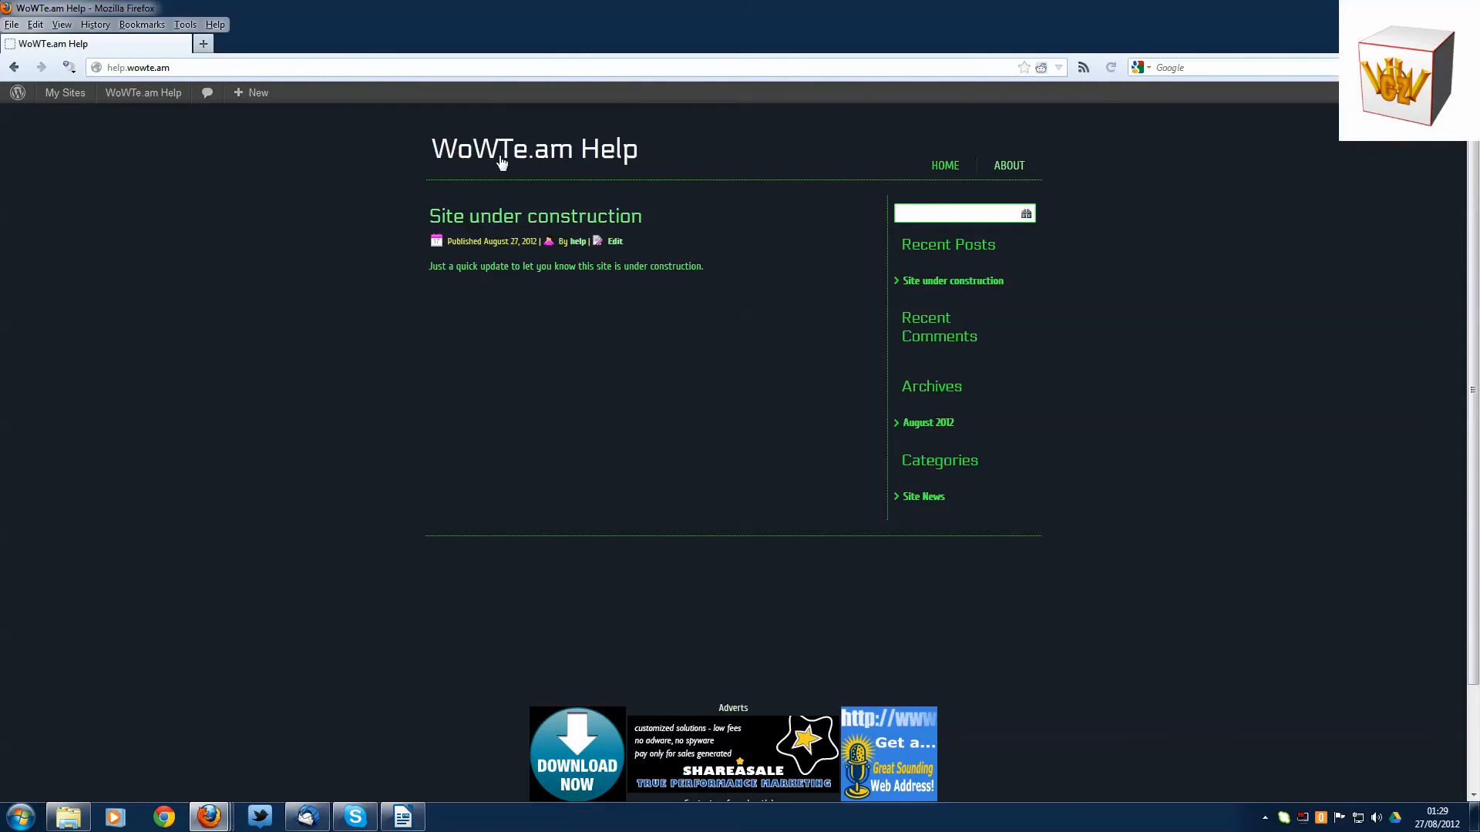